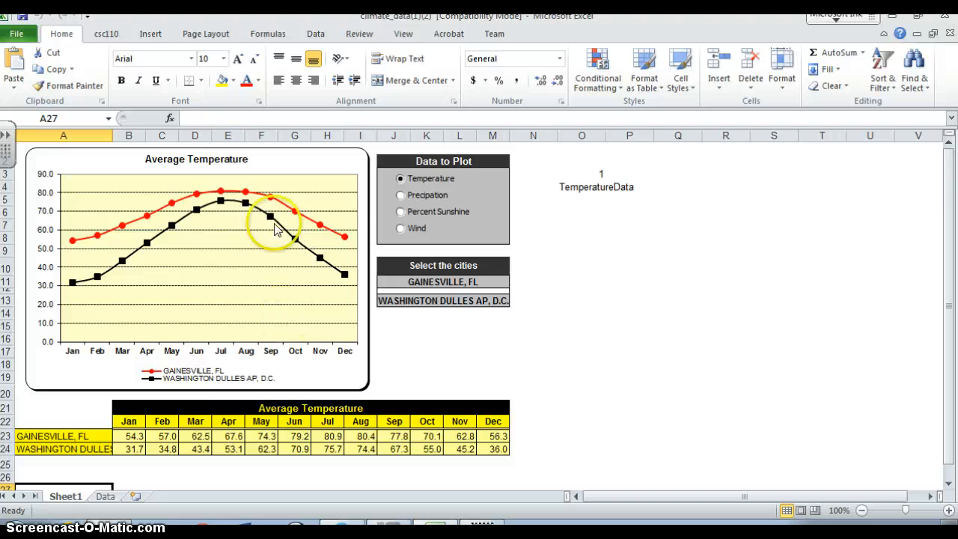
# Plot the Wind data in the climate chart, and switch the chart back to Temperature
pyautogui.click(442, 198)
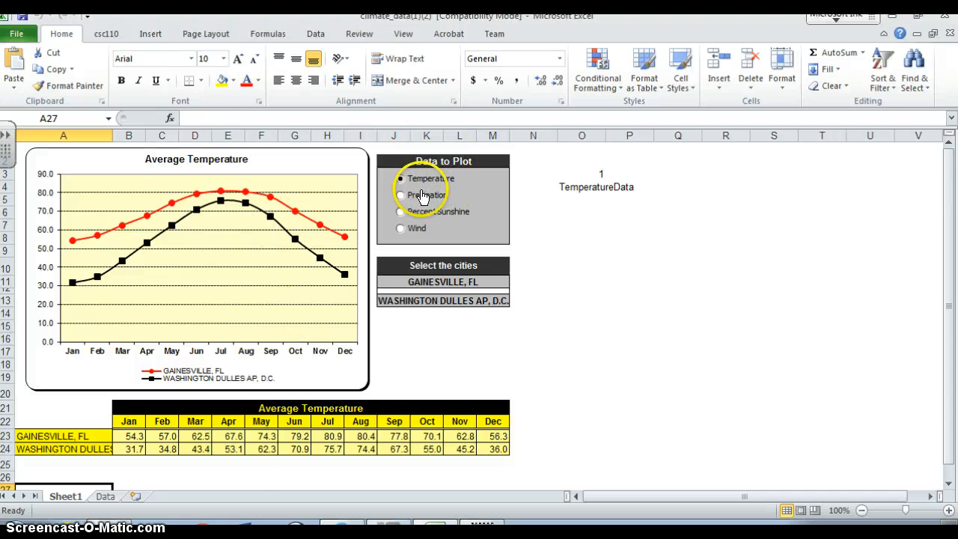
pyautogui.click(417, 229)
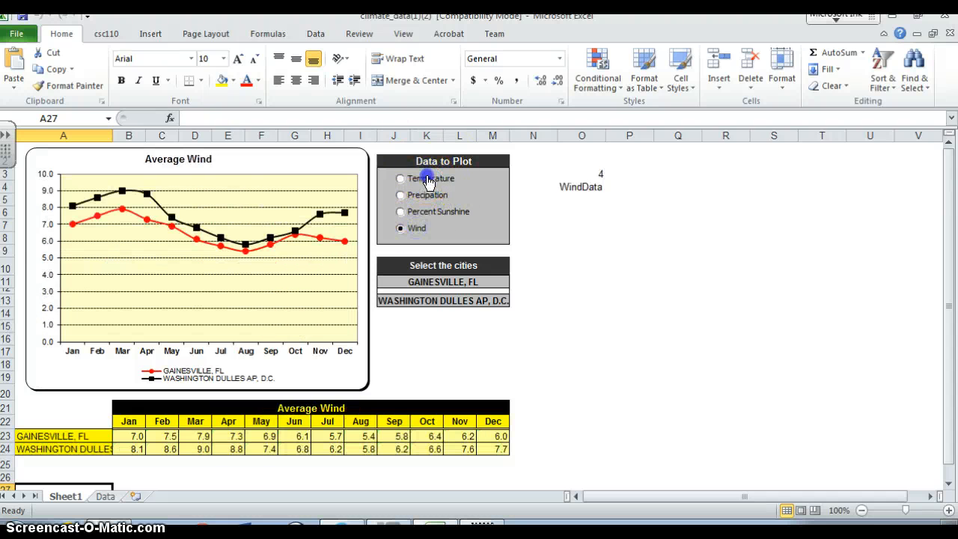
pyautogui.click(403, 178)
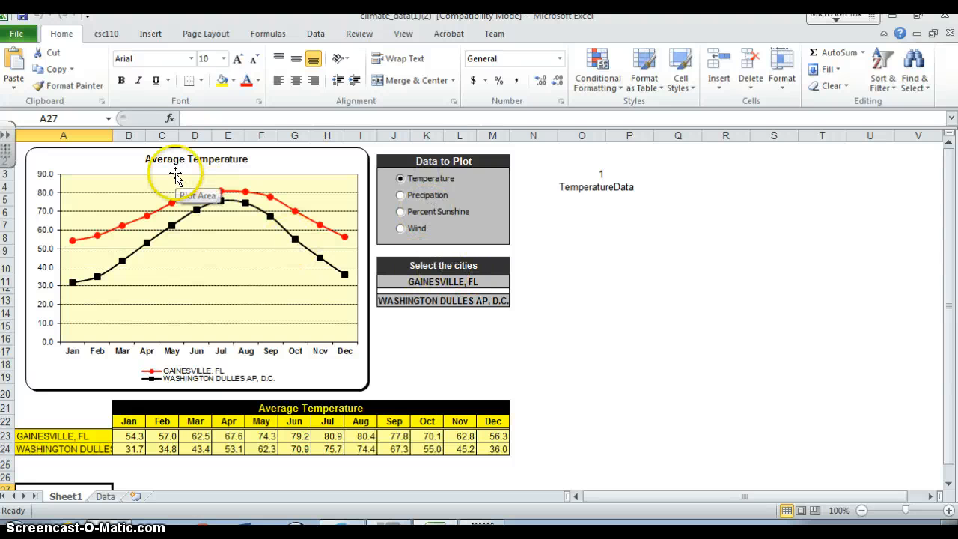
# Create a new blank workbook
pyautogui.click(16, 37)
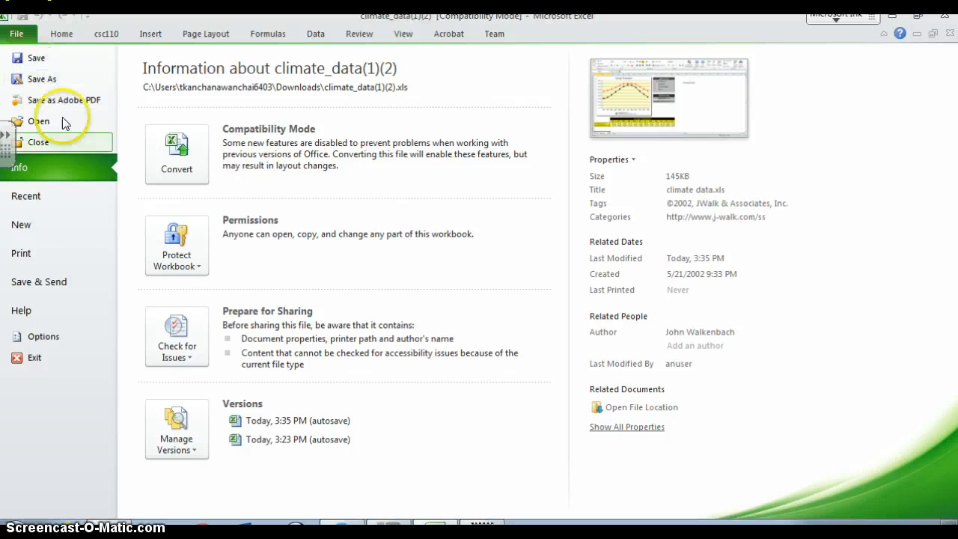
pyautogui.click(84, 225)
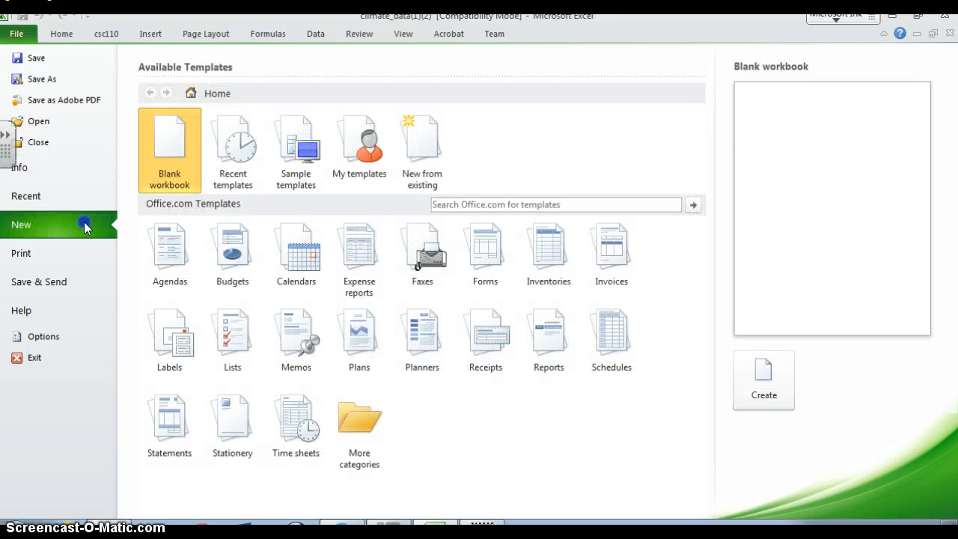
pyautogui.click(182, 152)
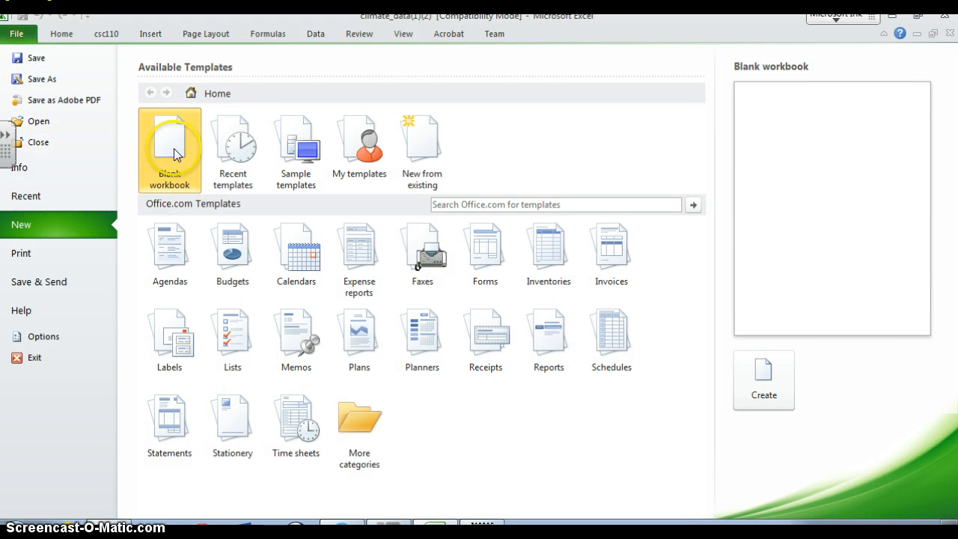
pyautogui.doubleClick(179, 154)
pyautogui.click(174, 145)
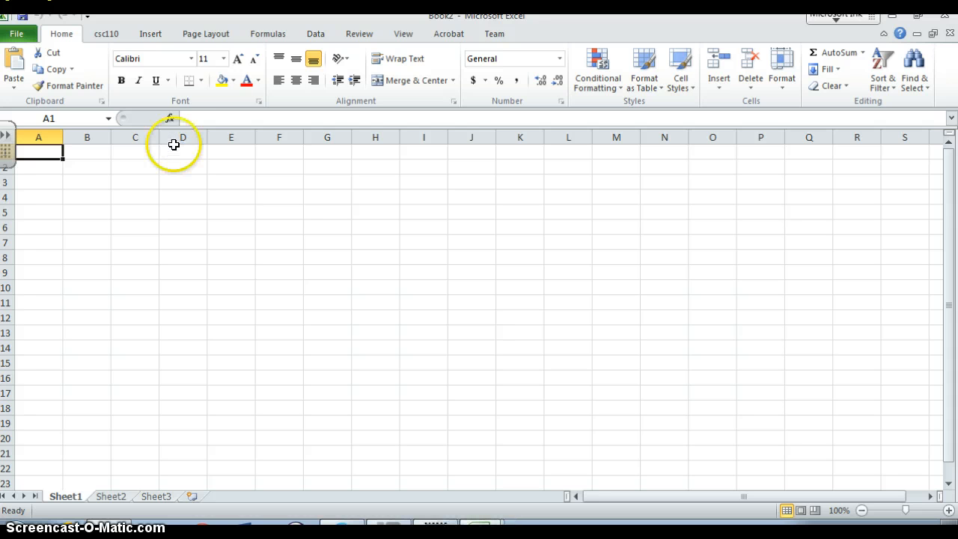
# Rename Sheet2 as DATA and Sheet1 as GRAPH
pyautogui.moveTo(481, 525)
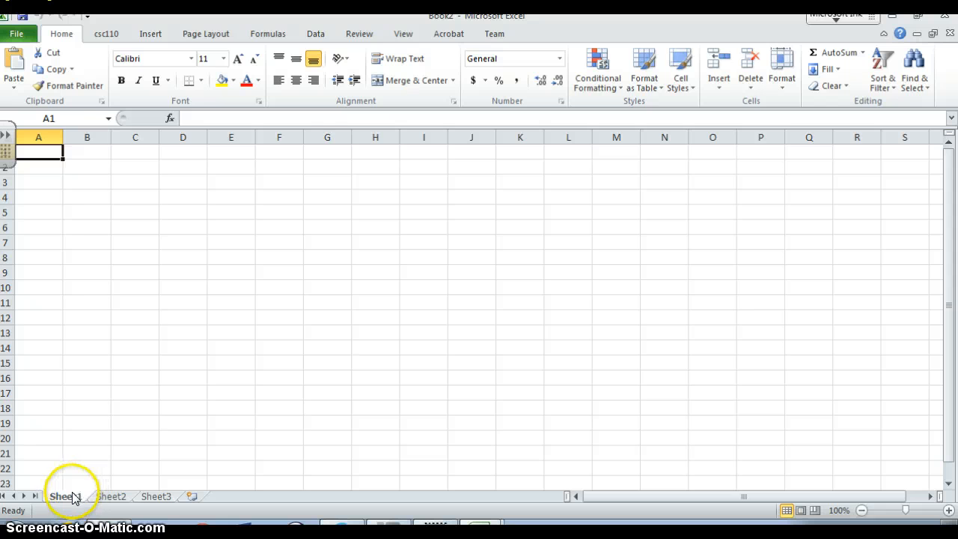
pyautogui.doubleClick(111, 497)
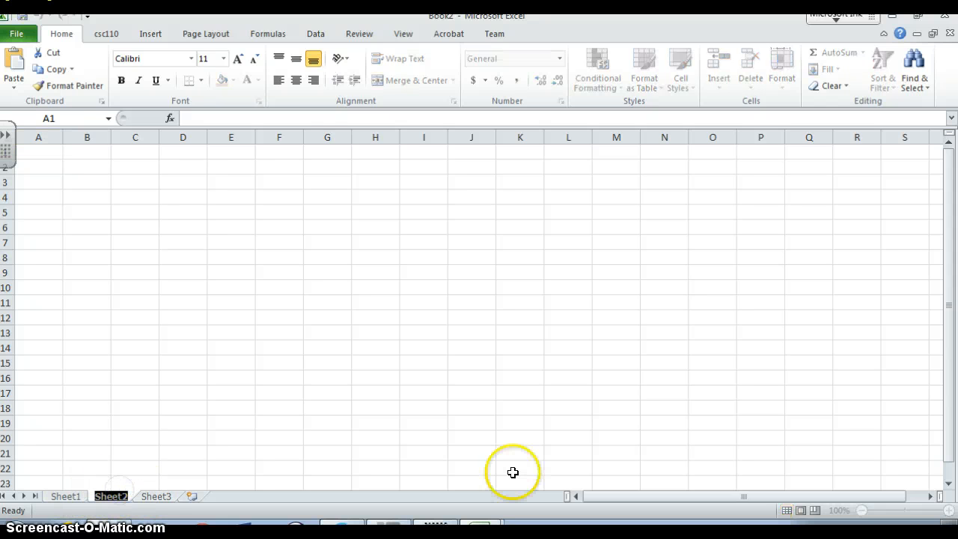
pyautogui.write('d')
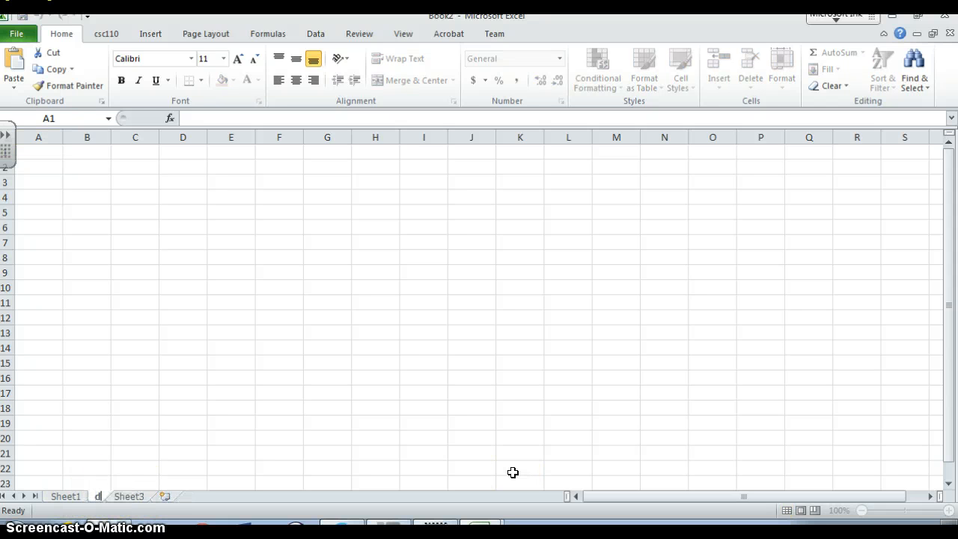
pyautogui.write('ATA')
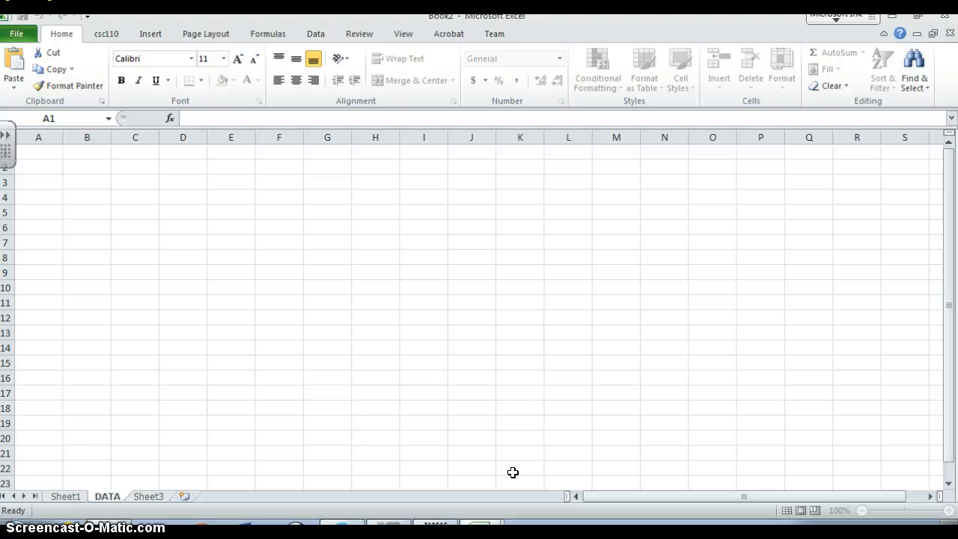
pyautogui.doubleClick(60, 496)
pyautogui.write('GRAPH')
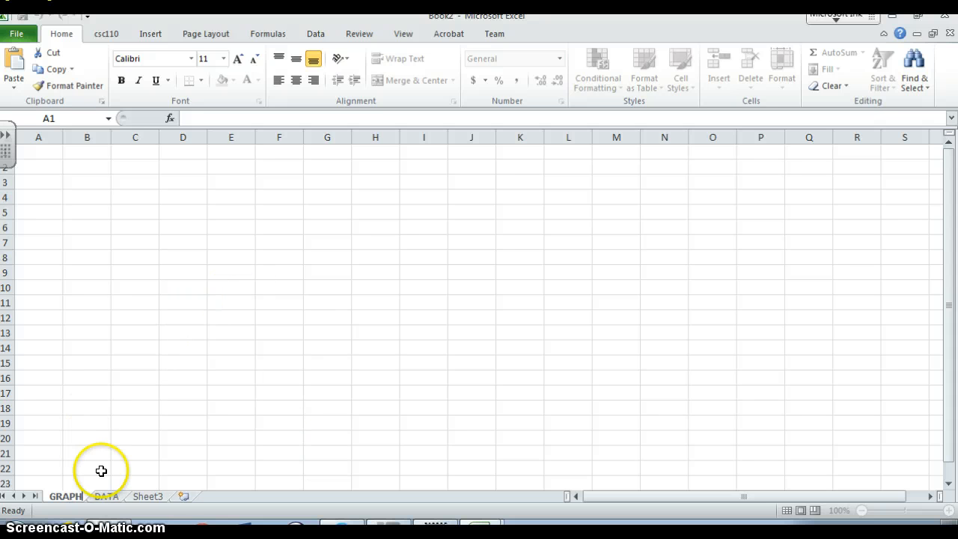
# Paste the copied smartphone comparison table into the DATA sheet starting at cell A1
pyautogui.click(107, 496)
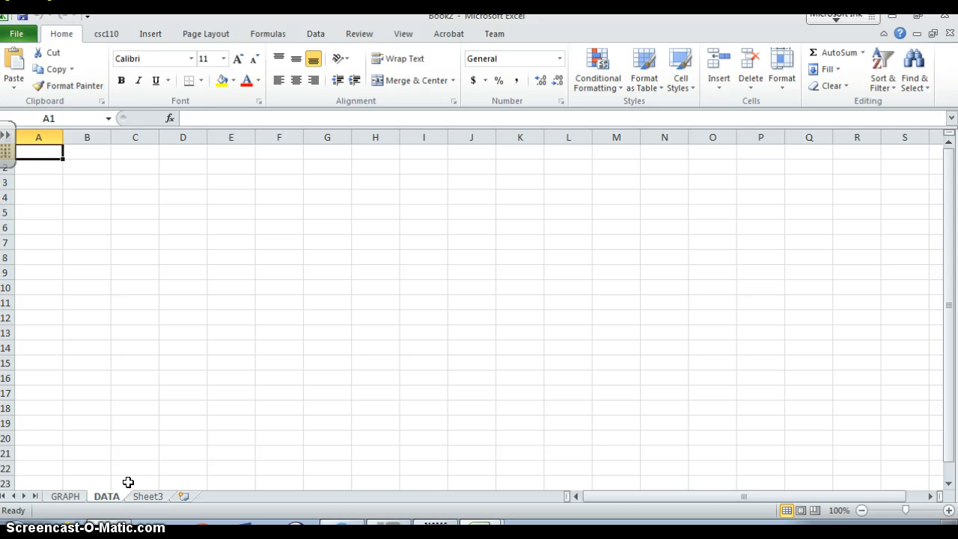
pyautogui.hotkey('ctrl', 'v')
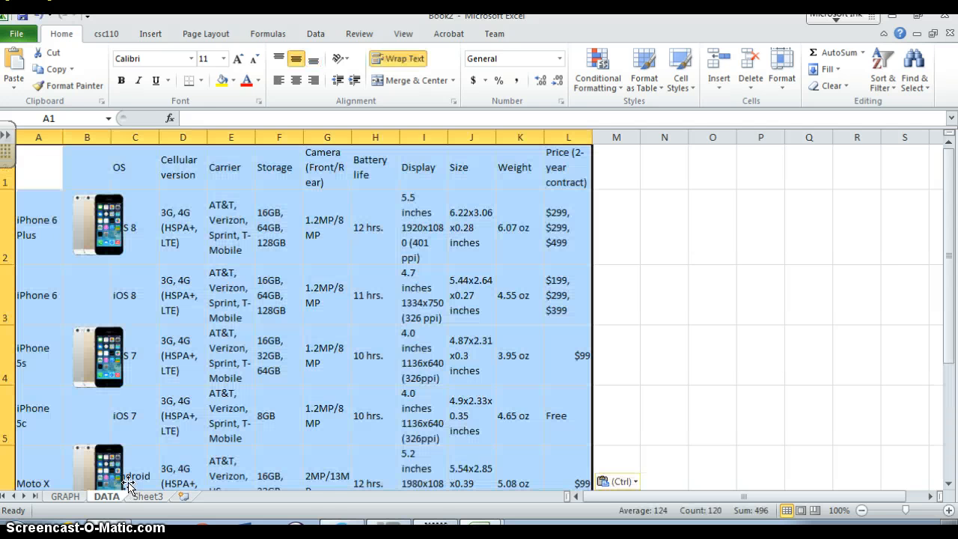
pyautogui.click(662, 342)
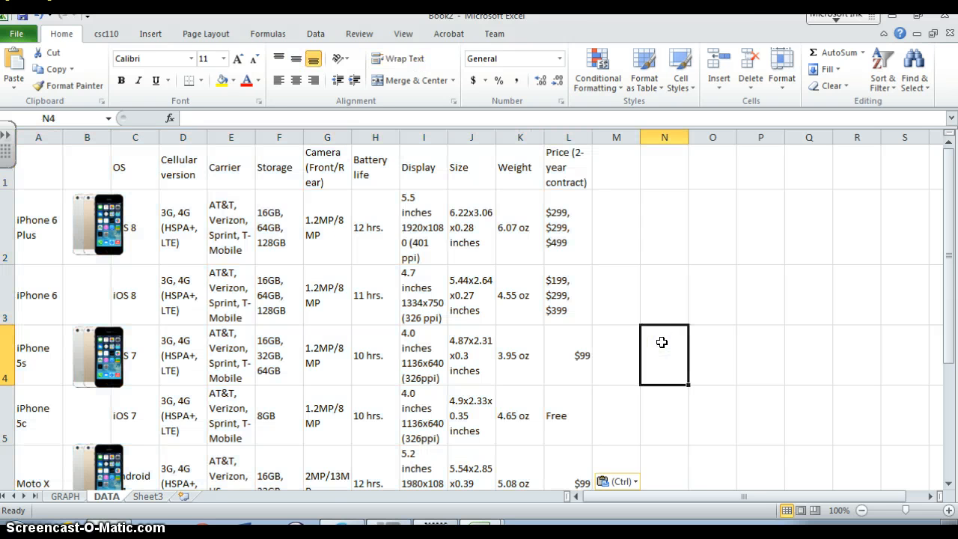
pyautogui.scroll(-9, 662, 342)
pyautogui.scroll(9, 662, 342)
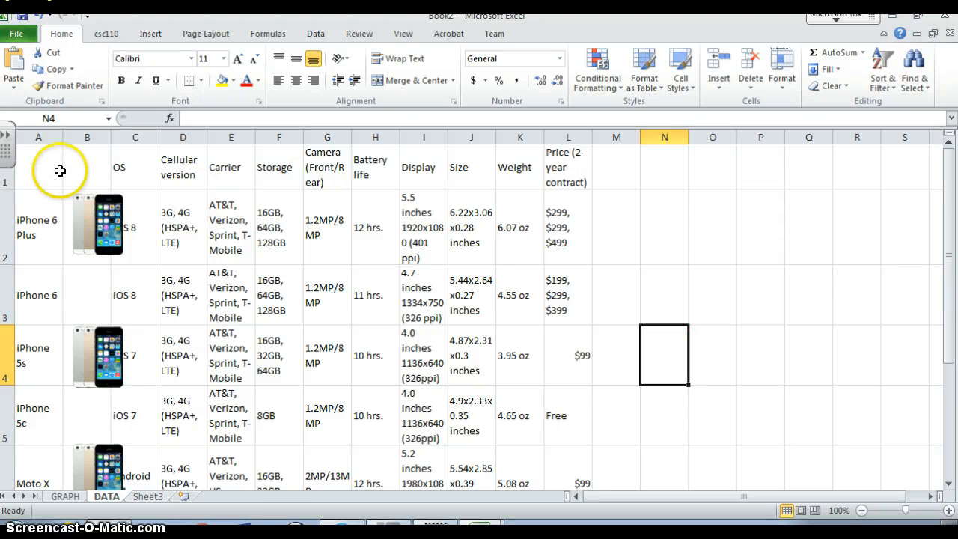
# Switch to the web browser and copy the web address of the komando.com Smartphone Comparison Chart page
pyautogui.hotkey('alt', 'Tab')
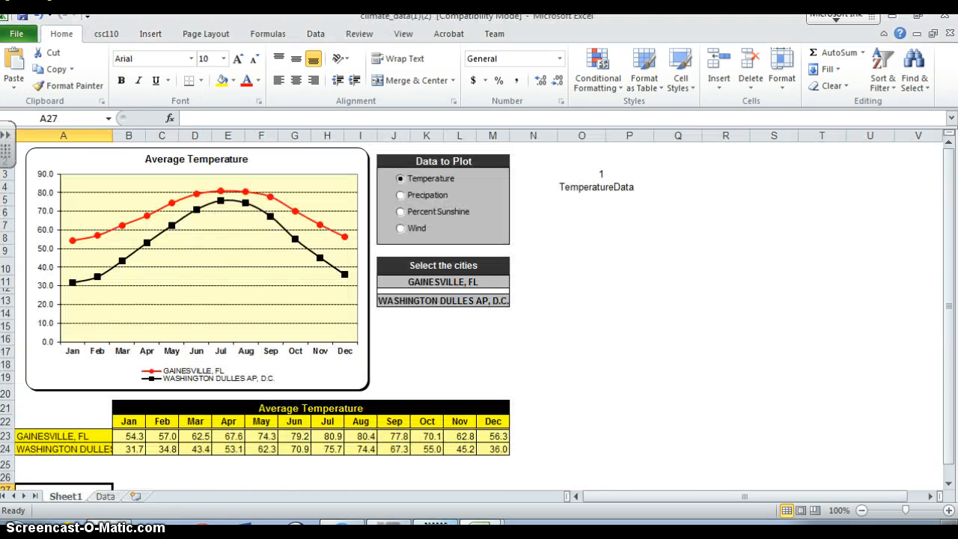
pyautogui.click(342, 524)
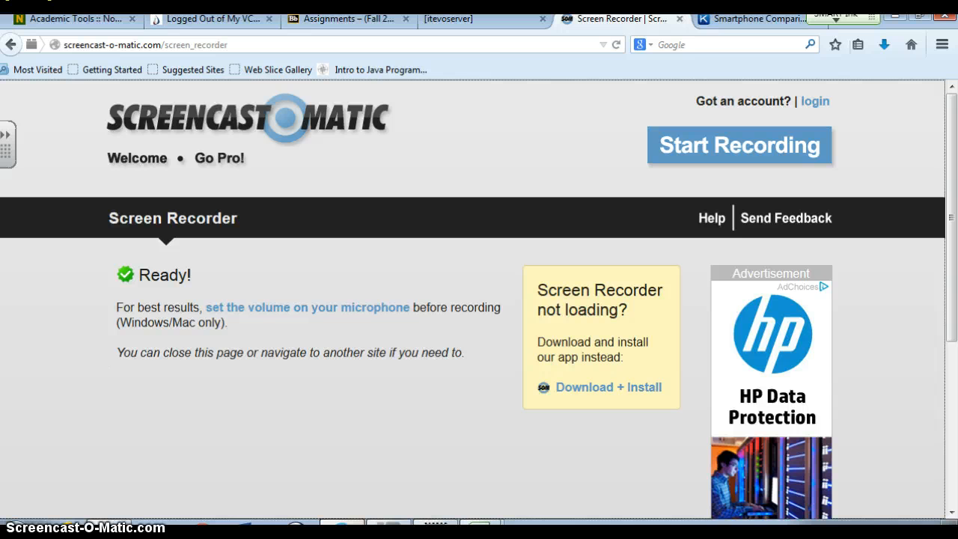
pyautogui.click(734, 19)
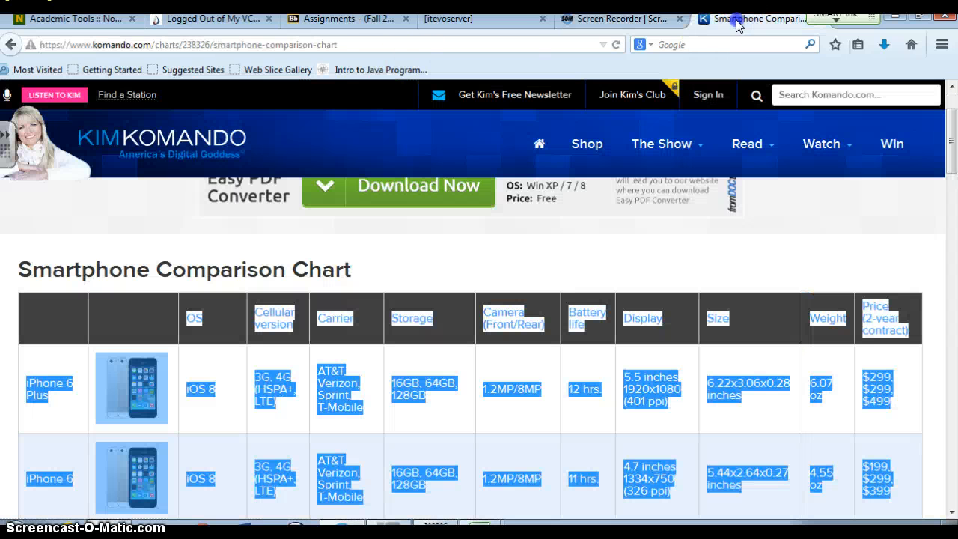
pyautogui.click(383, 45)
pyautogui.hotkey('ctrl', 'c')
# Return to the Book2 workbook in Excel and rename Sheet3 as RESOURCES
pyautogui.hotkey('alt', 'Tab')
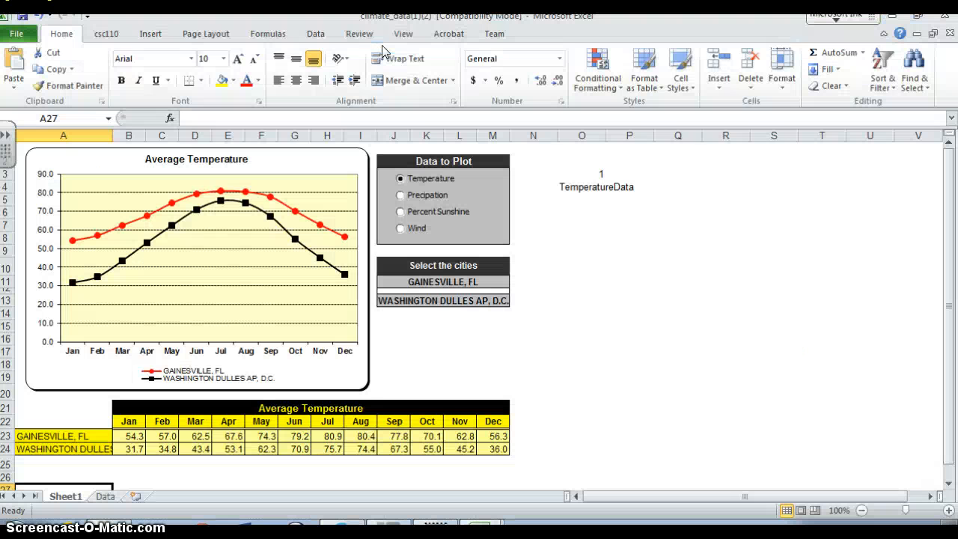
pyautogui.moveTo(480, 528)
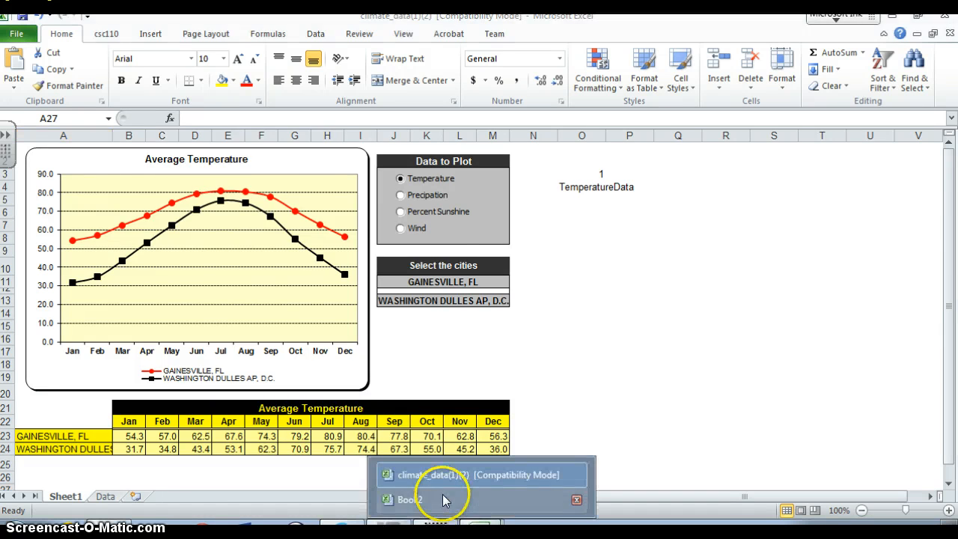
pyautogui.click(443, 499)
pyautogui.doubleClick(158, 496)
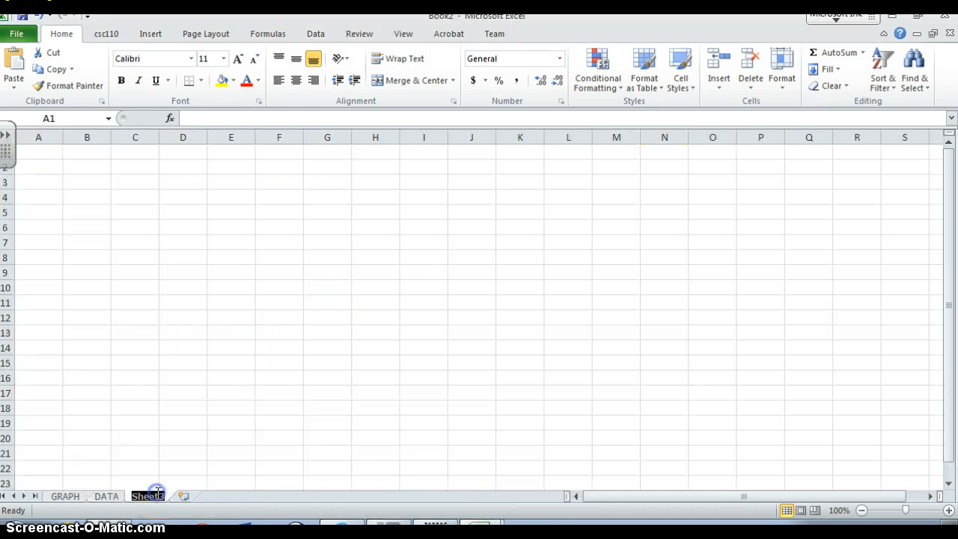
pyautogui.write('R')
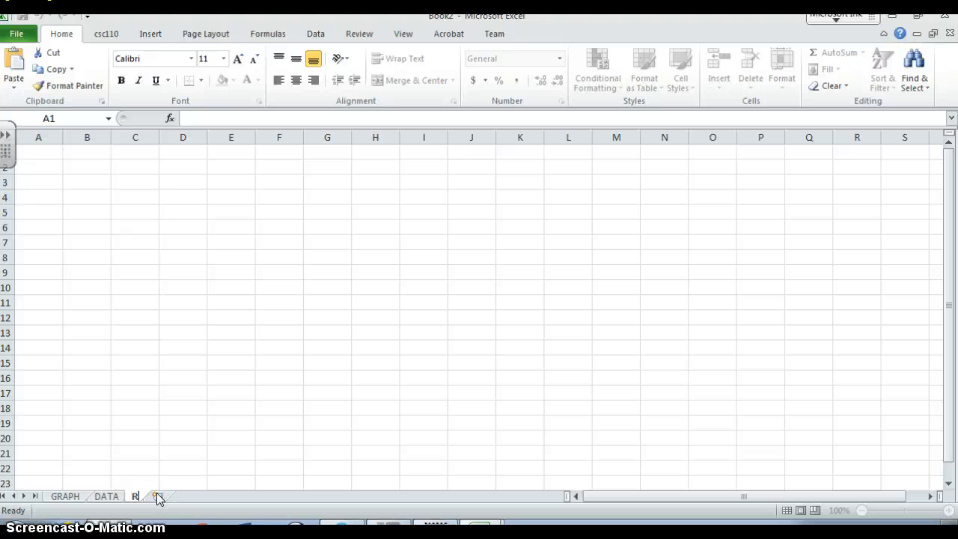
pyautogui.write('ESOURCES')
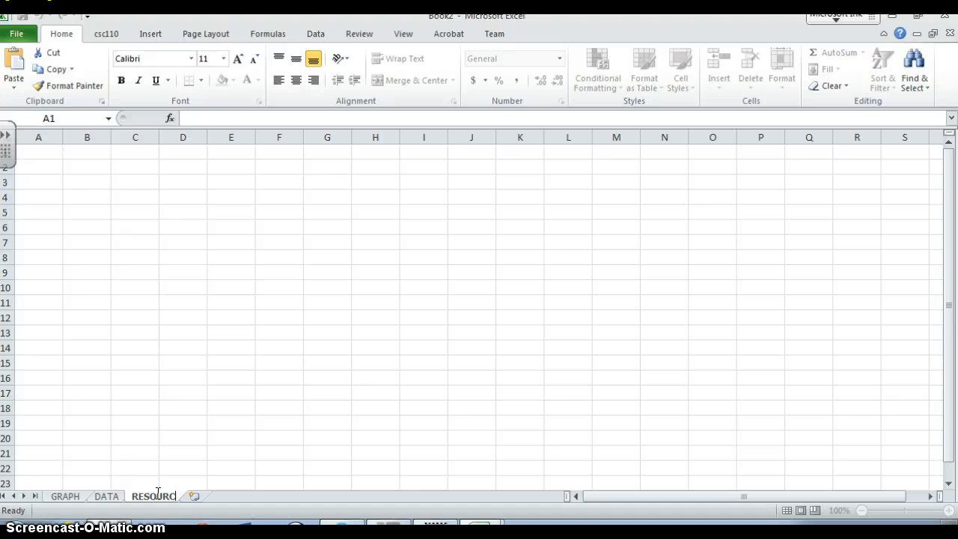
# Paste the copied smartphone comparison chart web address into cell A1 of the RESOURCES sheet
pyautogui.click(57, 145)
pyautogui.hotkey('ctrl', 'v')
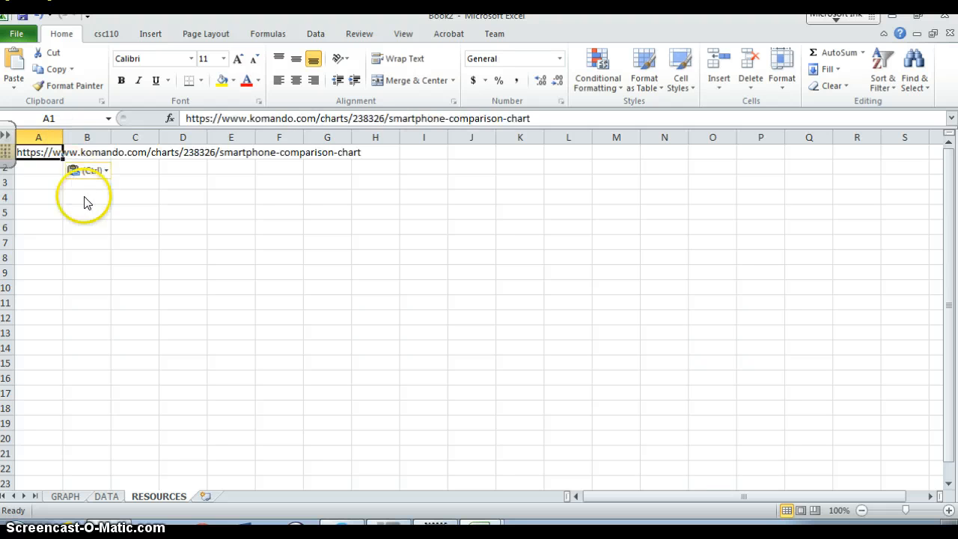
pyautogui.click(90, 253)
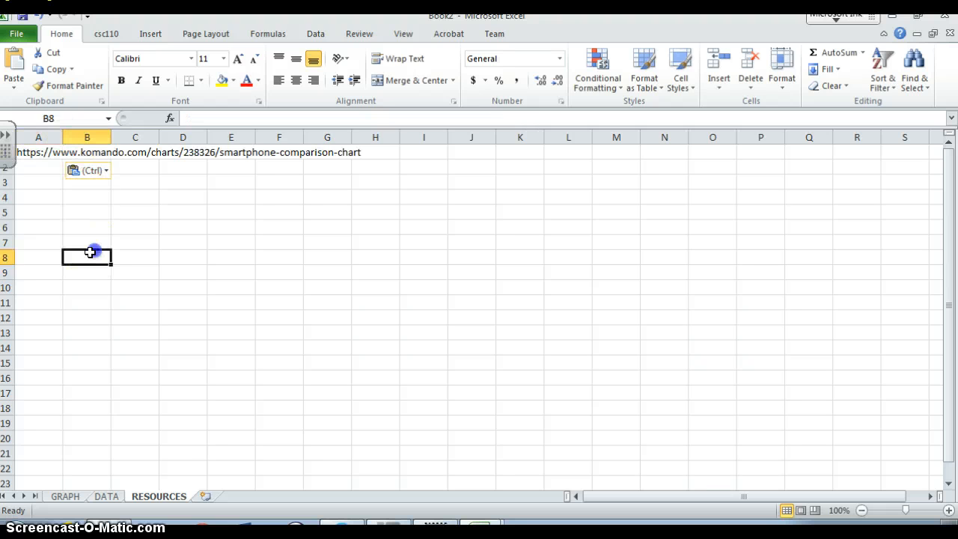
# Rename the RESOURCES sheet as REFERENCES
pyautogui.doubleClick(161, 497)
pyautogui.write('REFERENCE')
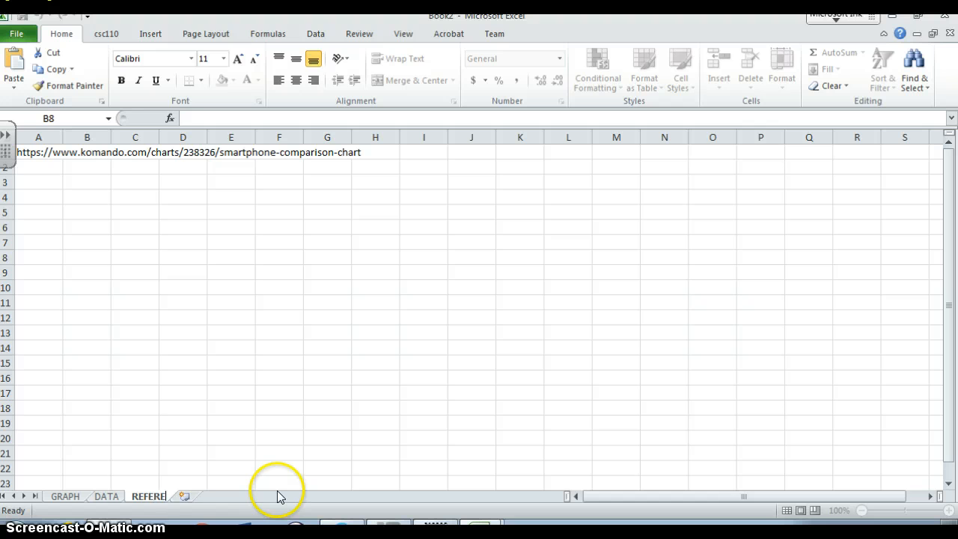
pyautogui.click(312, 407)
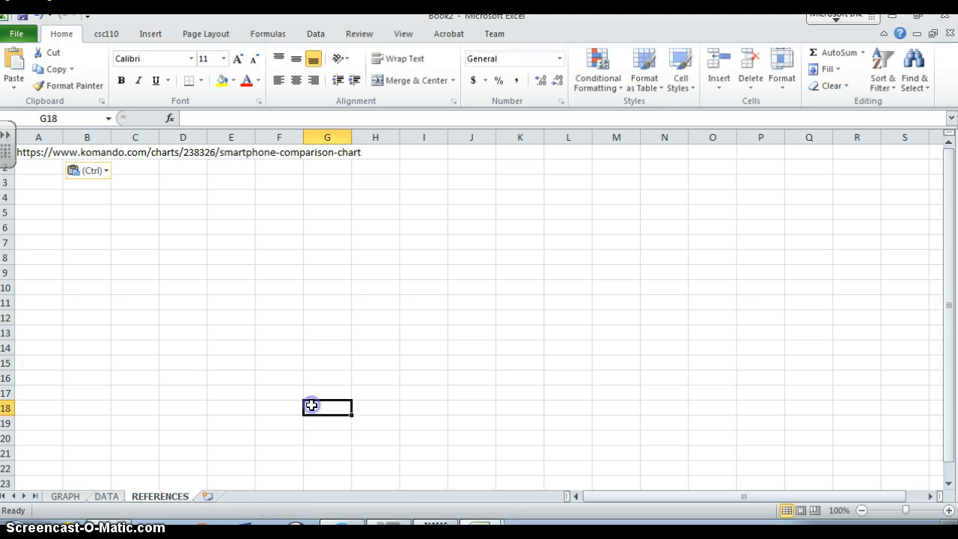
# Auto-fit the width of the Price column L on the DATA sheet
pyautogui.click(108, 496)
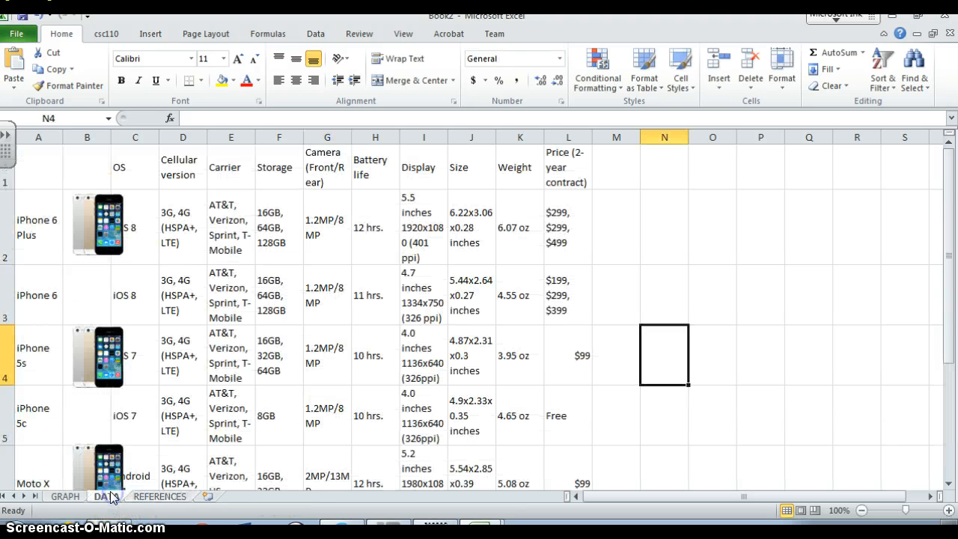
pyautogui.doubleClick(592, 137)
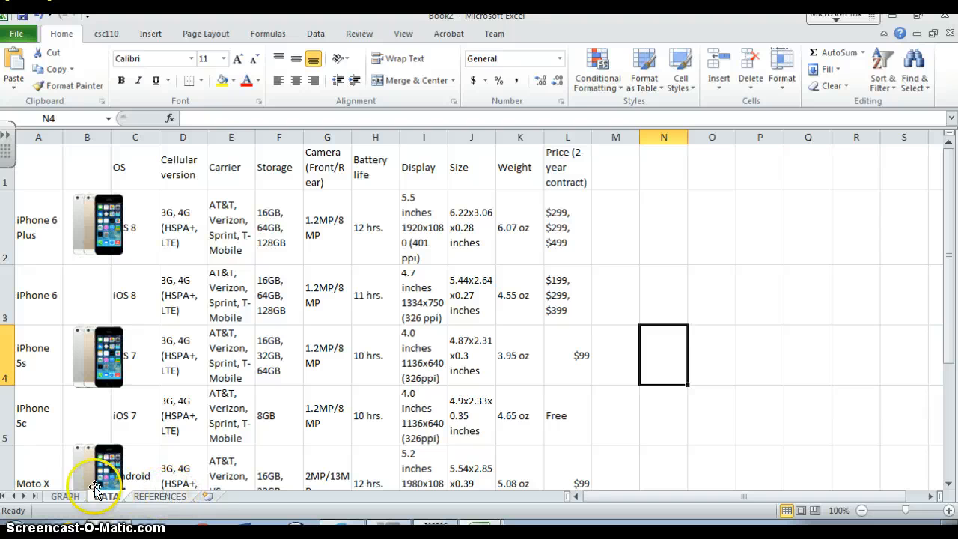
# Add a new worksheet and fill the range A1:Z21 with the value 1, starting from cell A1
pyautogui.click(209, 497)
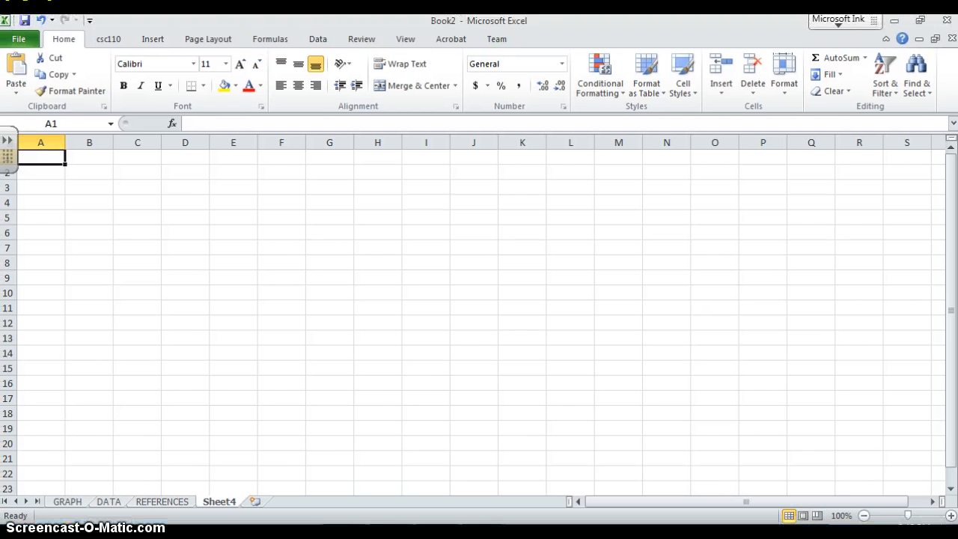
pyautogui.write('1')
pyautogui.click(53, 174)
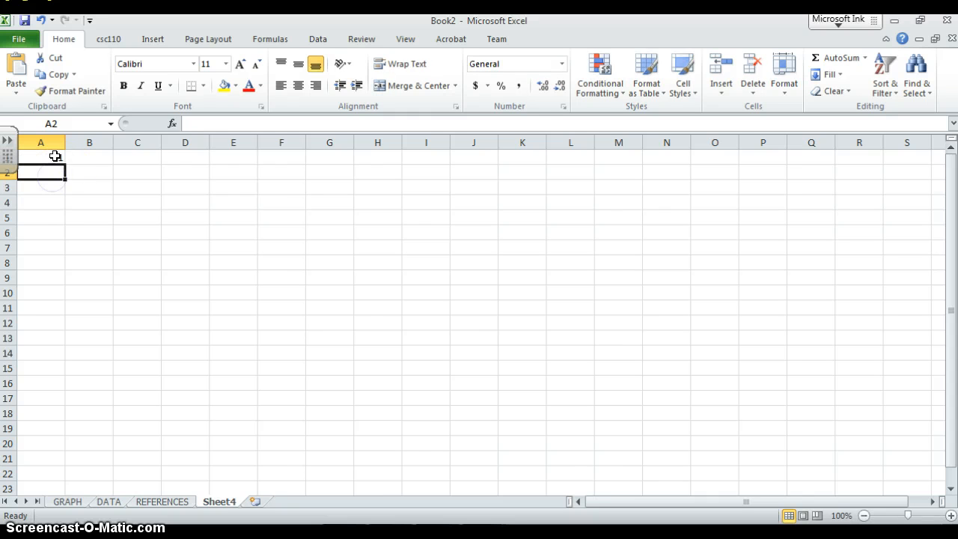
pyautogui.click(59, 155)
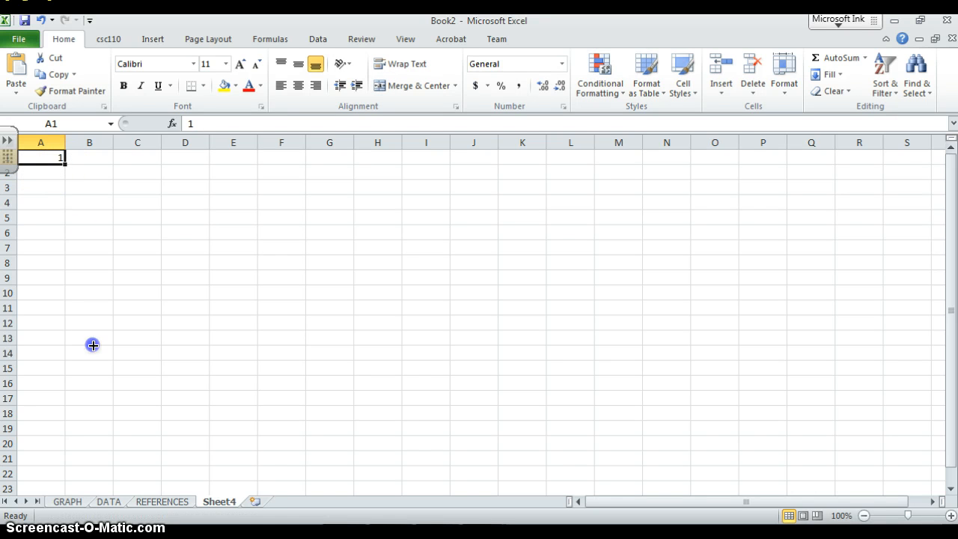
pyautogui.moveTo(65, 163); pyautogui.dragTo(337, 533)
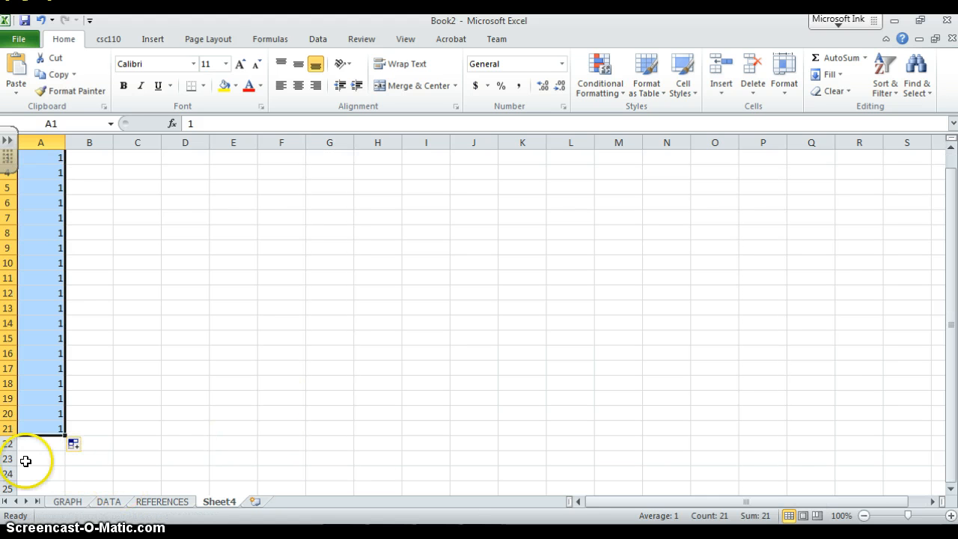
pyautogui.moveTo(66, 435); pyautogui.dragTo(926, 434)
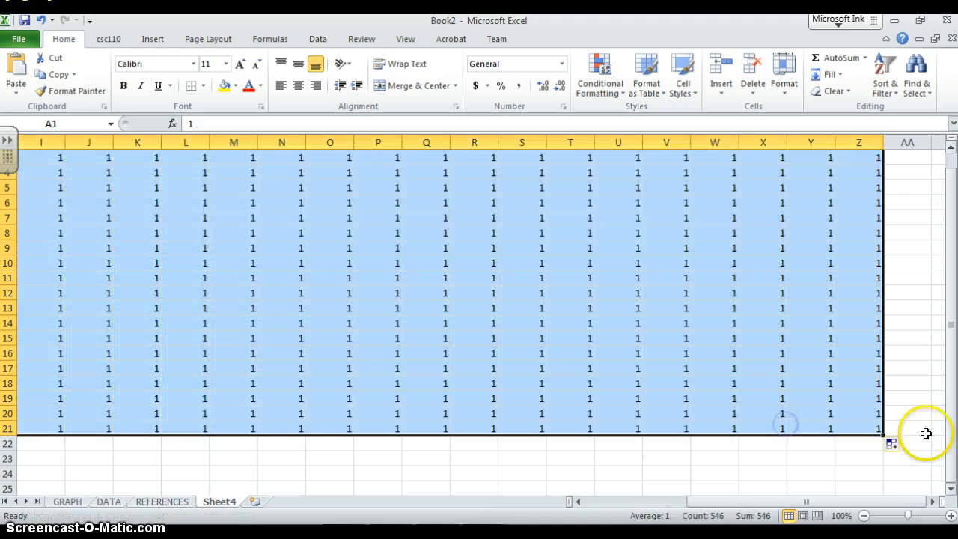
# Undo both fills of the value 1 on Sheet4, back to the single entry in cell A1
pyautogui.scroll(1, 780, 386)
pyautogui.rightClick(771, 391)
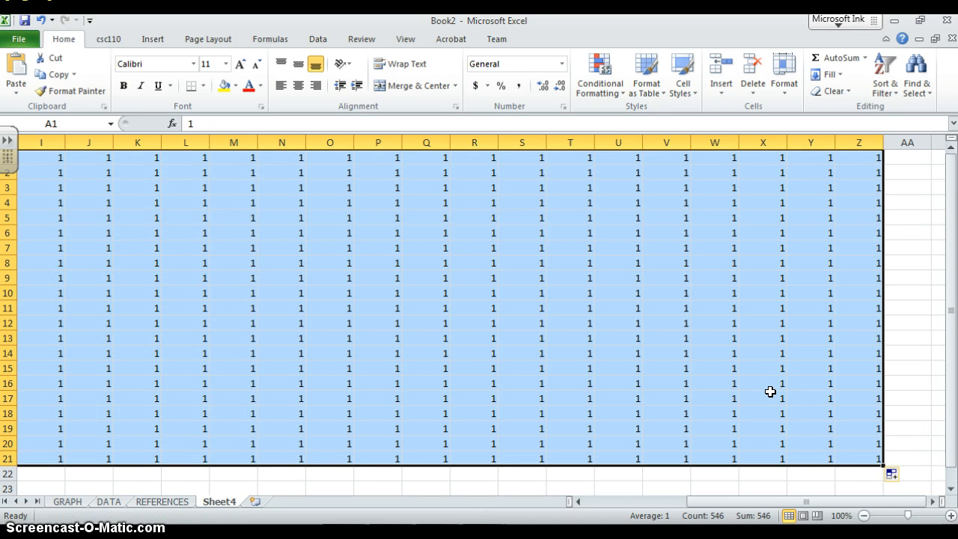
pyautogui.hotkey('ctrl', 'z')
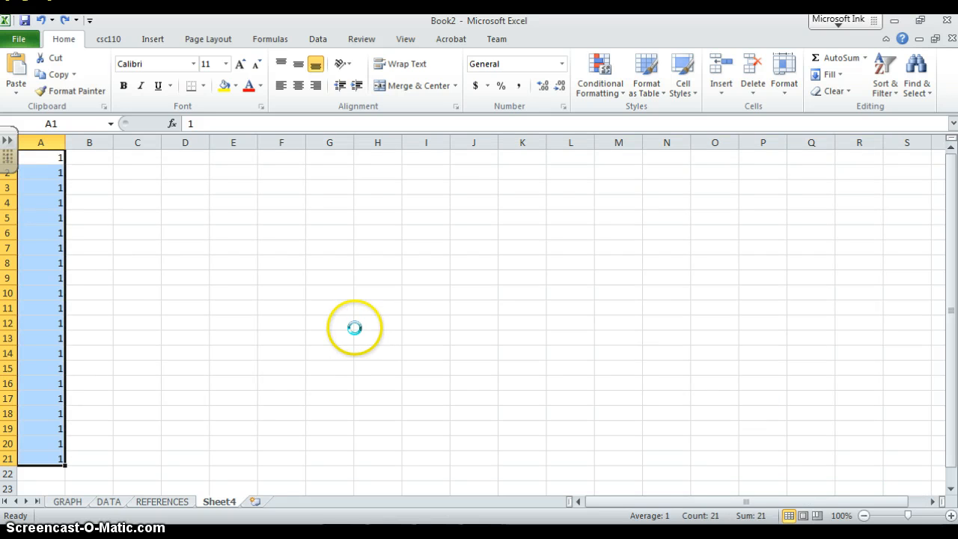
pyautogui.hotkey('ctrl', 'z')
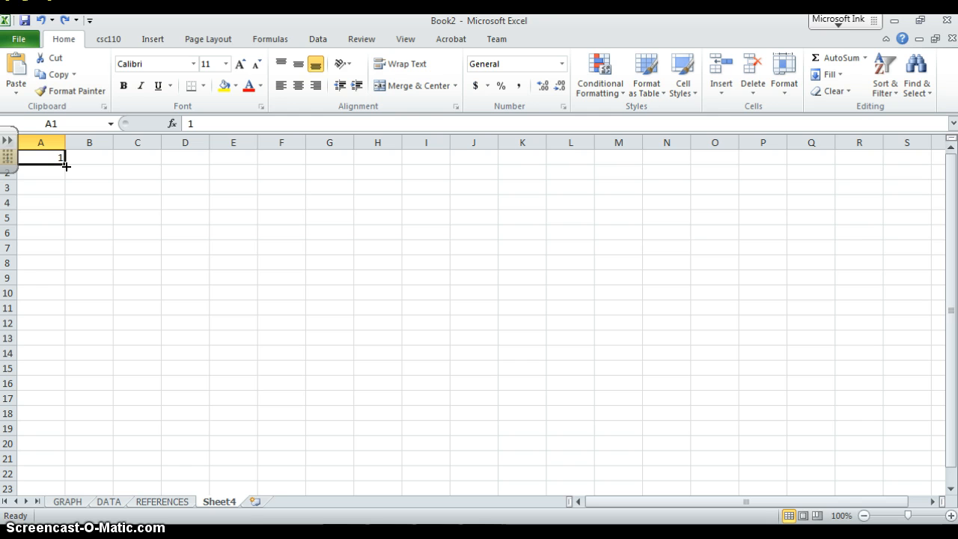
# Fill the value 1 from cell A1 down column A to row 34
pyautogui.moveTo(66, 166); pyautogui.dragTo(116, 509)
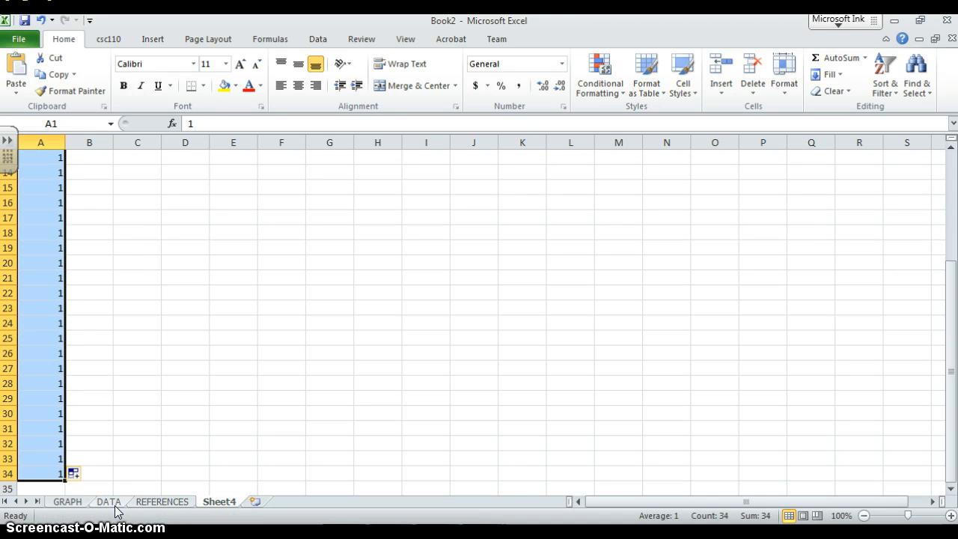
pyautogui.click(69, 476)
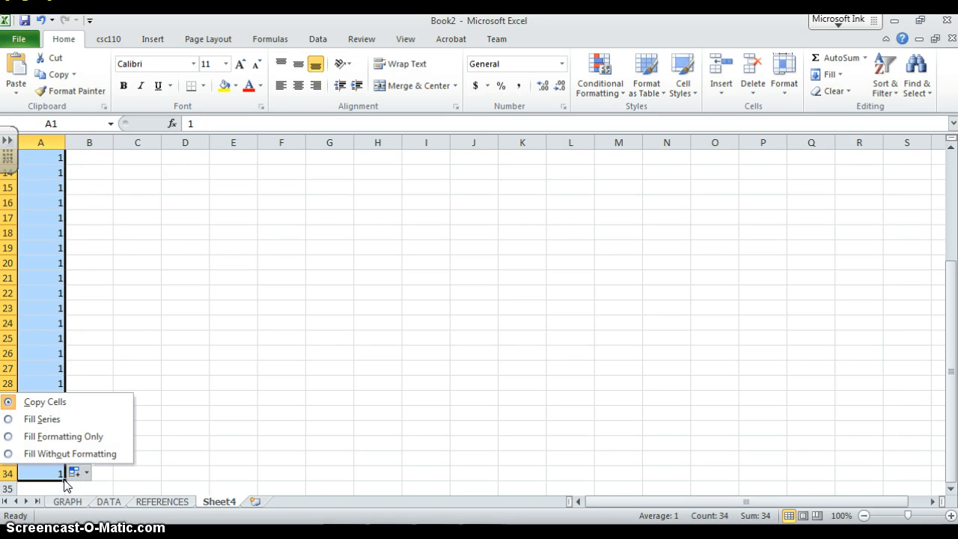
pyautogui.click(137, 455)
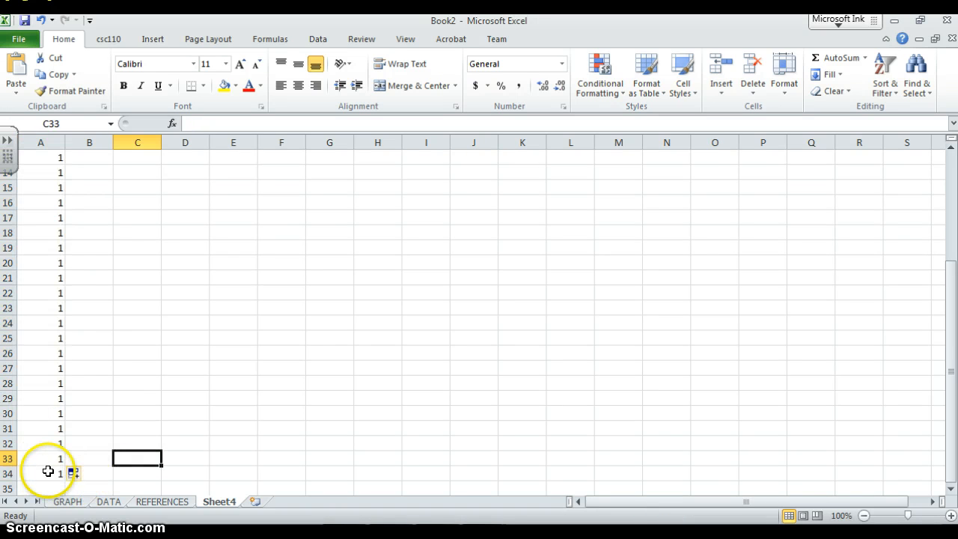
# Fill the value from A34 across row 34 to column O, and extend that row upward to row 19
pyautogui.click(48, 471)
pyautogui.moveTo(66, 482); pyautogui.dragTo(717, 485)
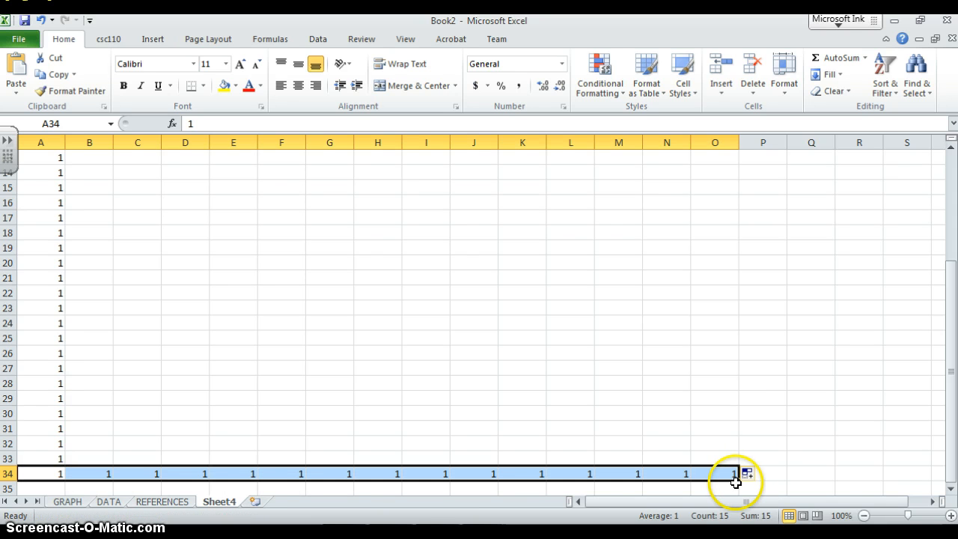
pyautogui.moveTo(743, 475); pyautogui.dragTo(757, 240)
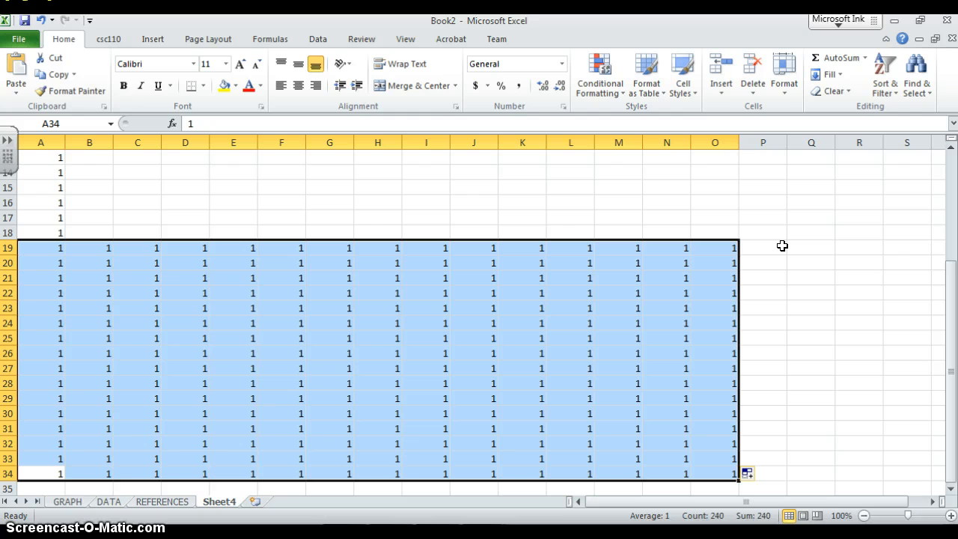
pyautogui.scroll(4, 789, 242)
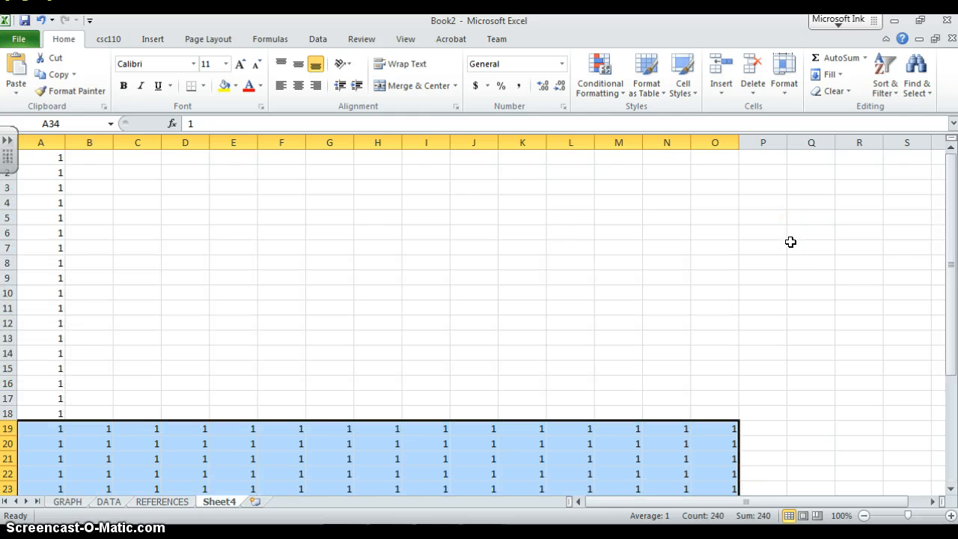
# Undo the upward, sideways and downward fills, back to the single entry in cell A1
pyautogui.hotkey('ctrl', 'z')
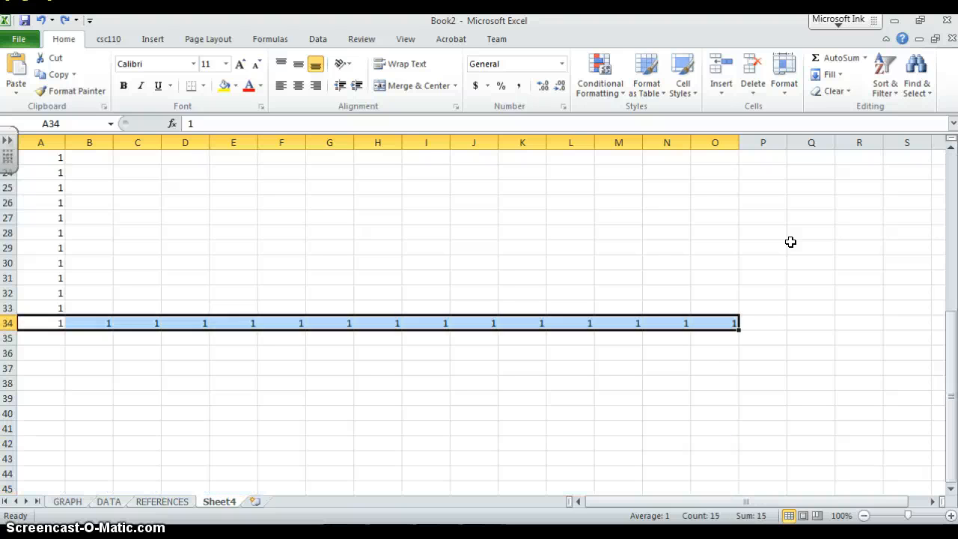
pyautogui.hotkey('ctrl', 'z')
pyautogui.hotkey('ctrl', 'z')
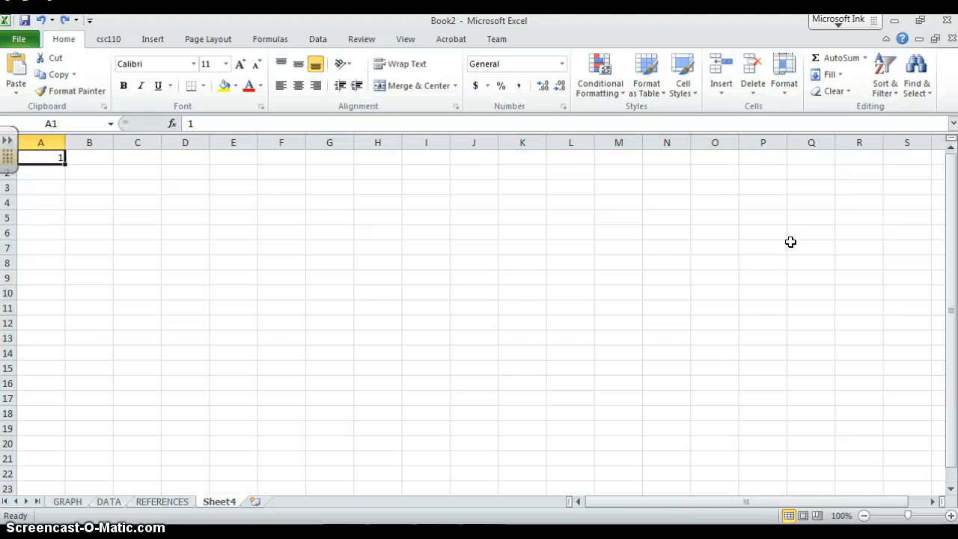
# Enter 2 in cell A2 and extend the number series from A1:A2 down to row 22
pyautogui.click(49, 168)
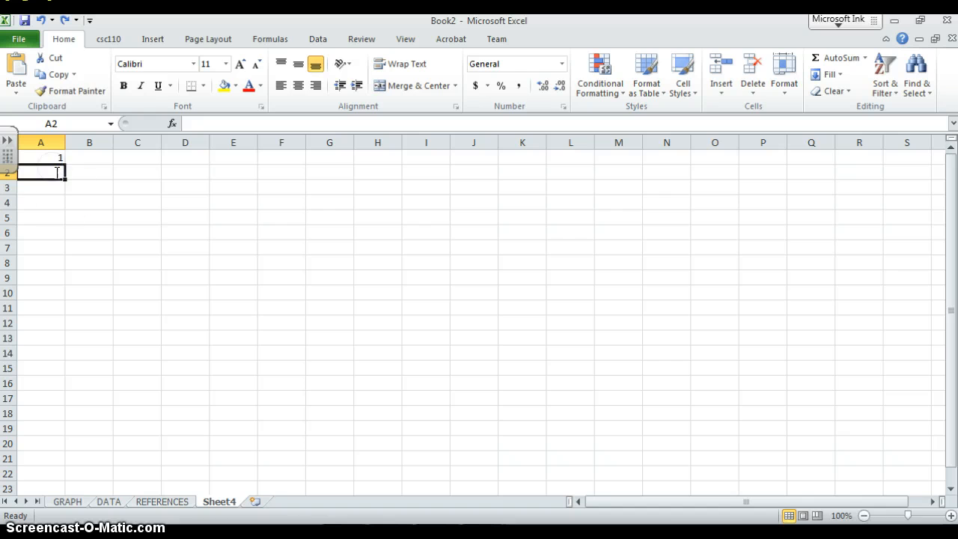
pyautogui.write('2')
pyautogui.click(60, 201)
pyautogui.moveTo(47, 157); pyautogui.dragTo(65, 172)
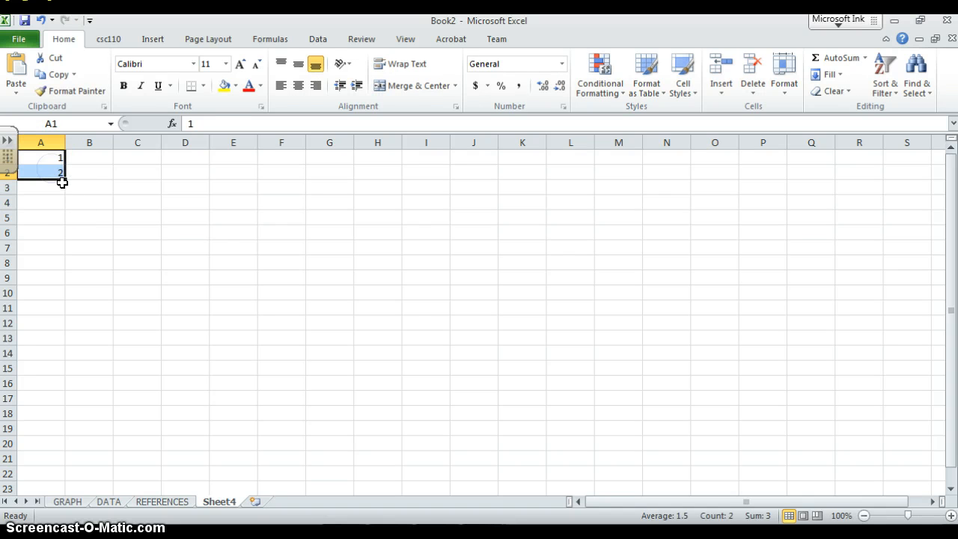
pyautogui.click(46, 155)
pyautogui.click(49, 167)
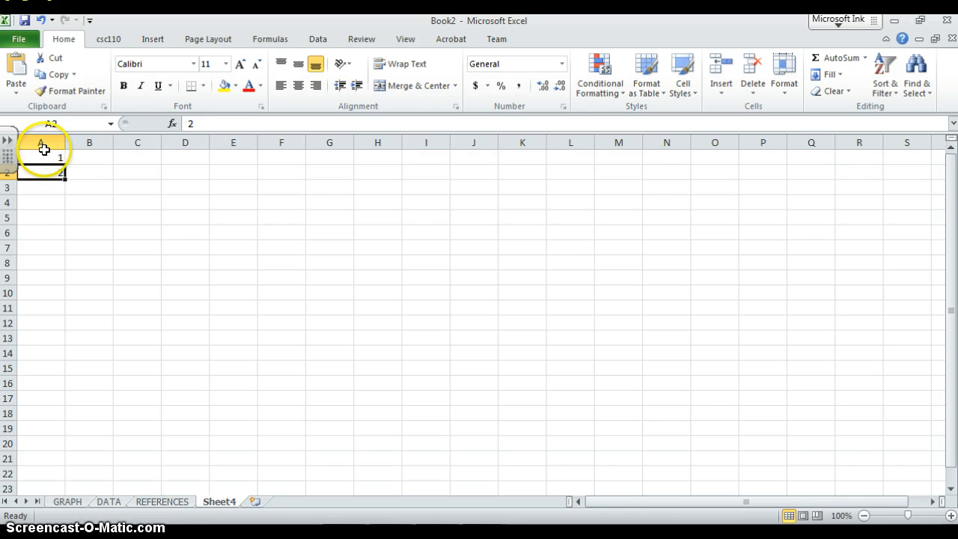
pyautogui.moveTo(44, 154); pyautogui.dragTo(65, 477)
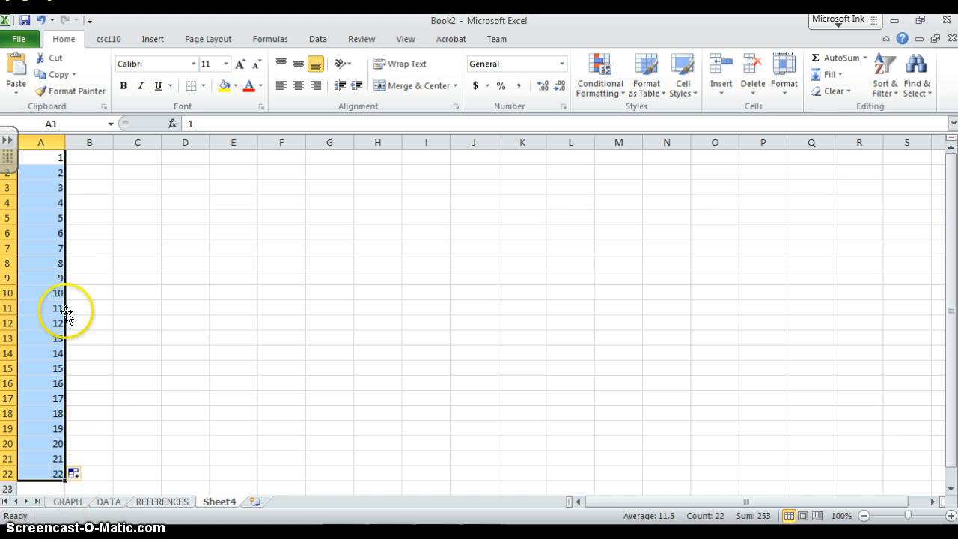
# Enter 5 in B1 and 10 in B2, and extend the series down column B to row 22
pyautogui.click(101, 158)
pyautogui.write('5')
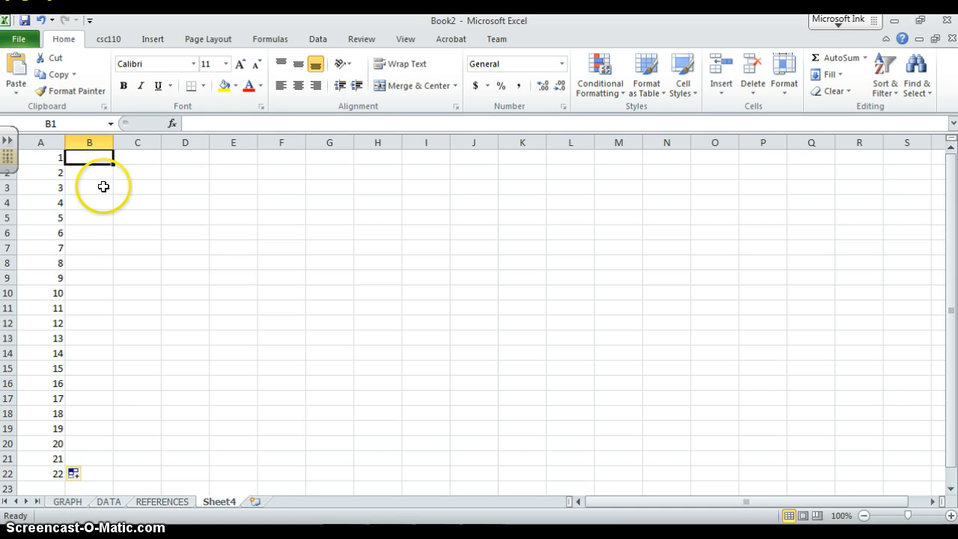
pyautogui.click(103, 172)
pyautogui.write('10')
pyautogui.click(124, 203)
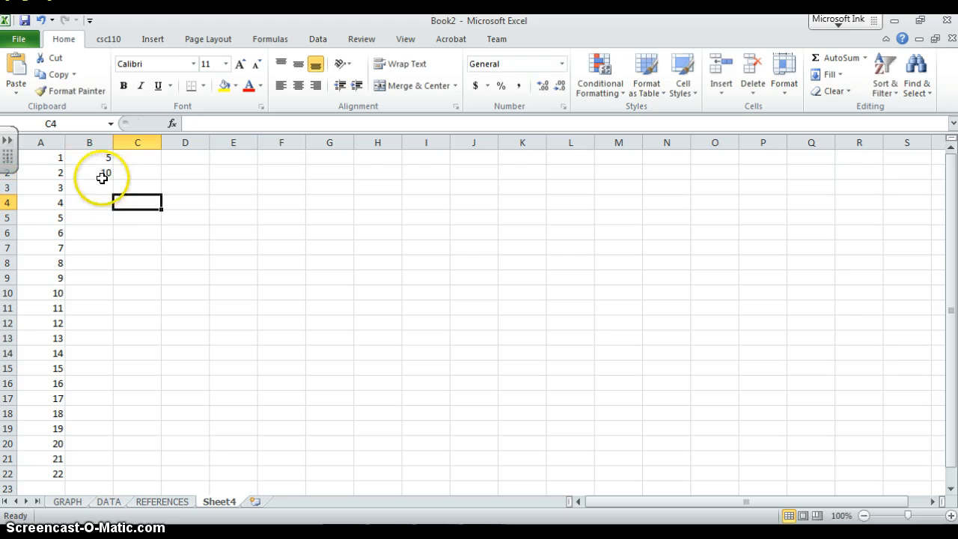
pyautogui.moveTo(98, 154); pyautogui.dragTo(172, 485)
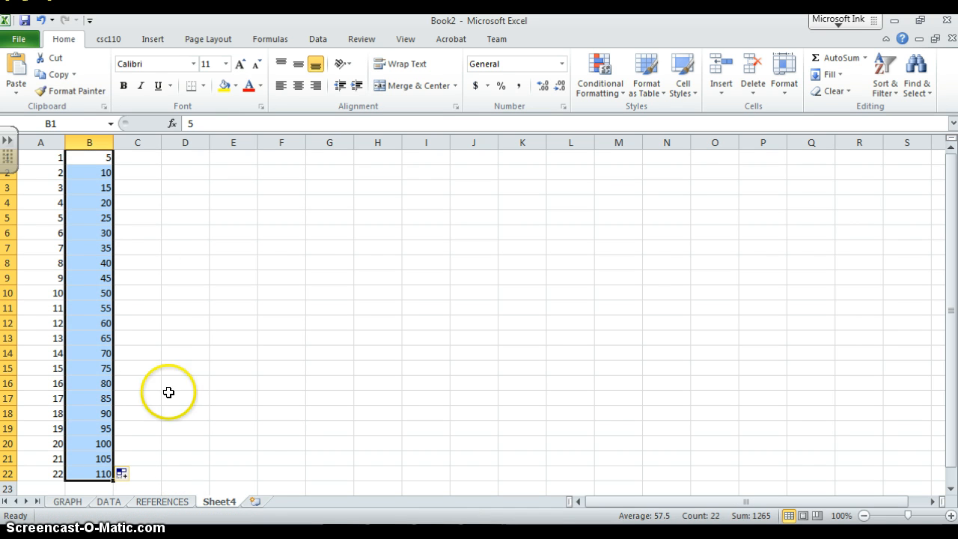
# Enter Jan in C1 and Feb in C2, and extend the month series down to Dec in C12
pyautogui.click(141, 159)
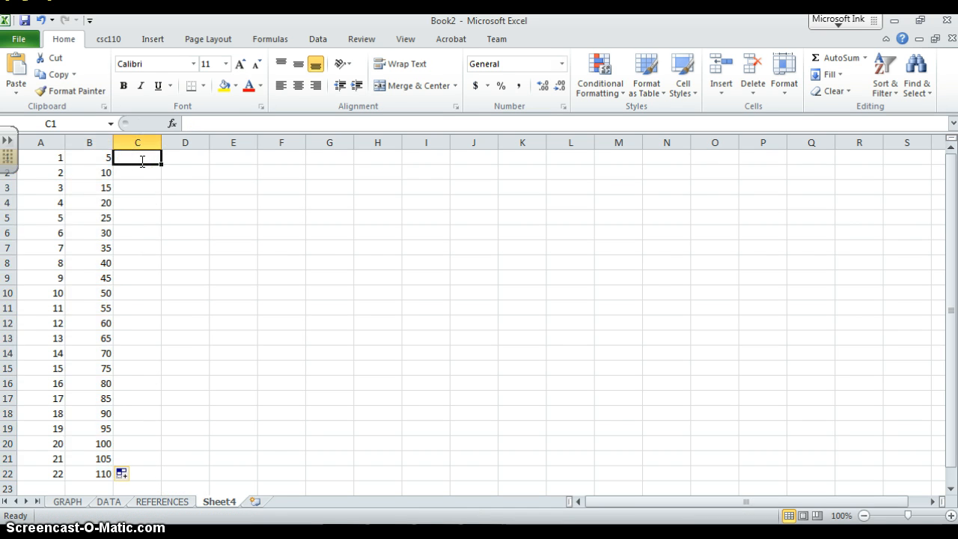
pyautogui.write('jAN')
pyautogui.press('Return')
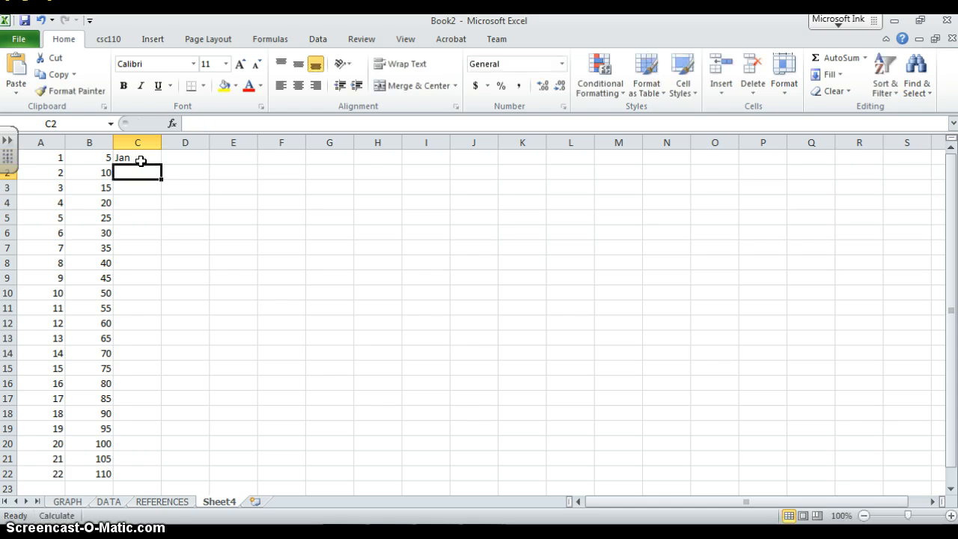
pyautogui.write('E')
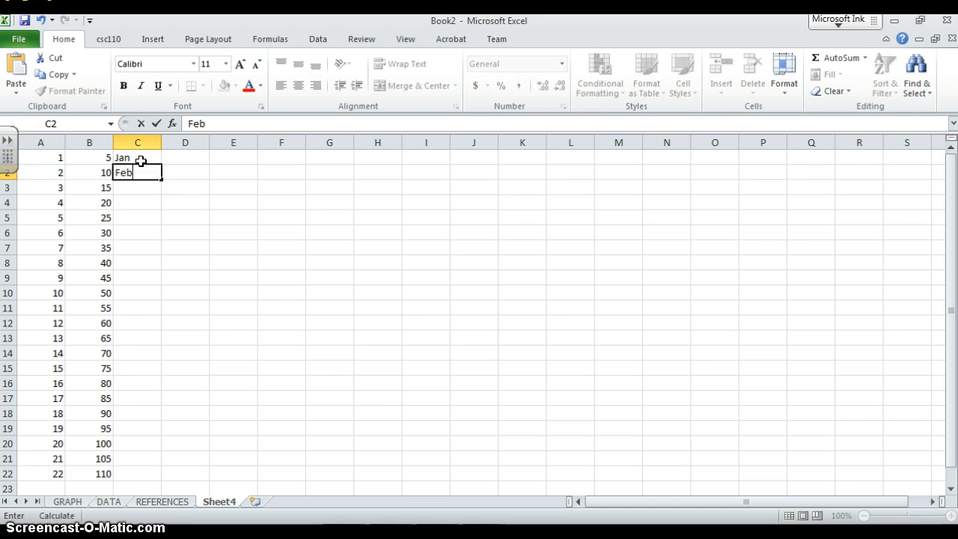
pyautogui.press('Return')
pyautogui.moveTo(141, 161); pyautogui.dragTo(173, 325)
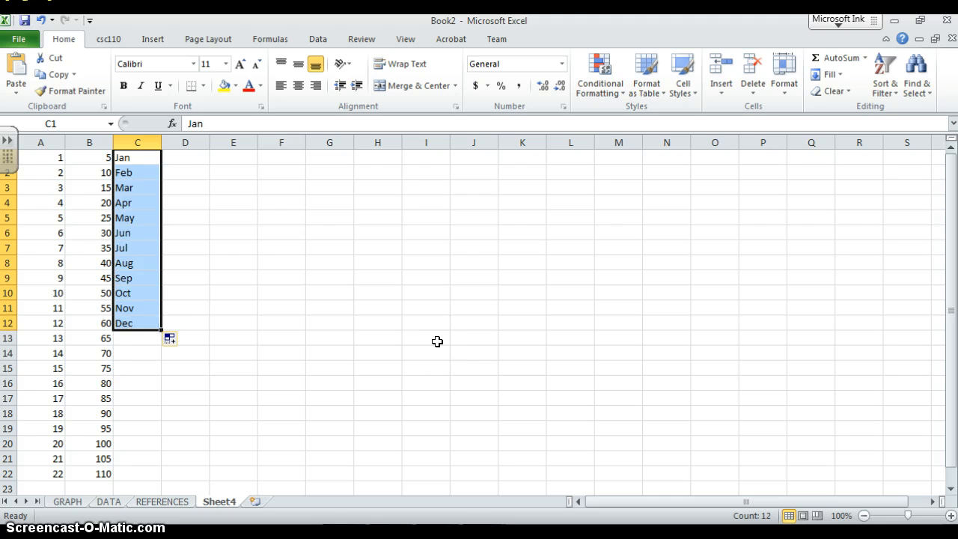
# Enter Monday in D1 and Tuesday in D2, and extend the weekday series down to Sunday in D7
pyautogui.click(184, 159)
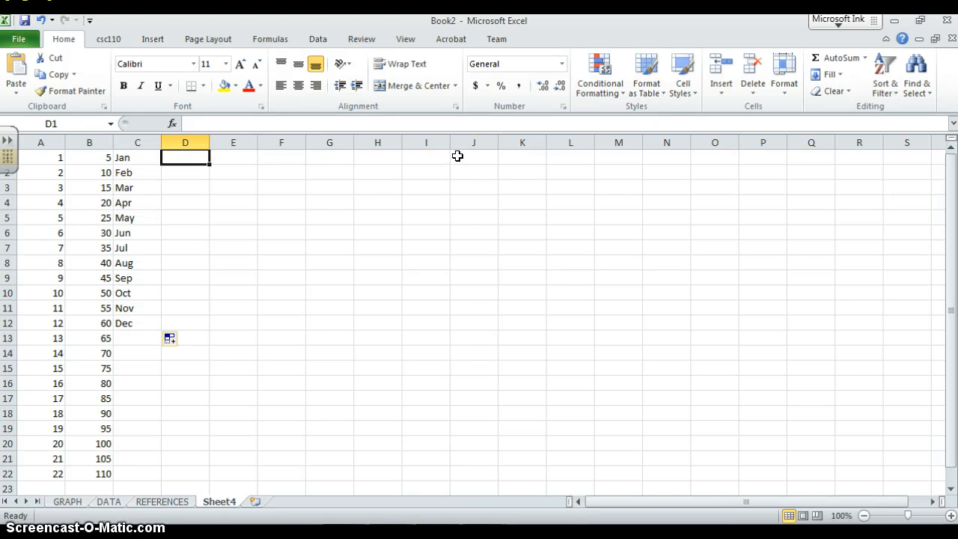
pyautogui.write('Mm')
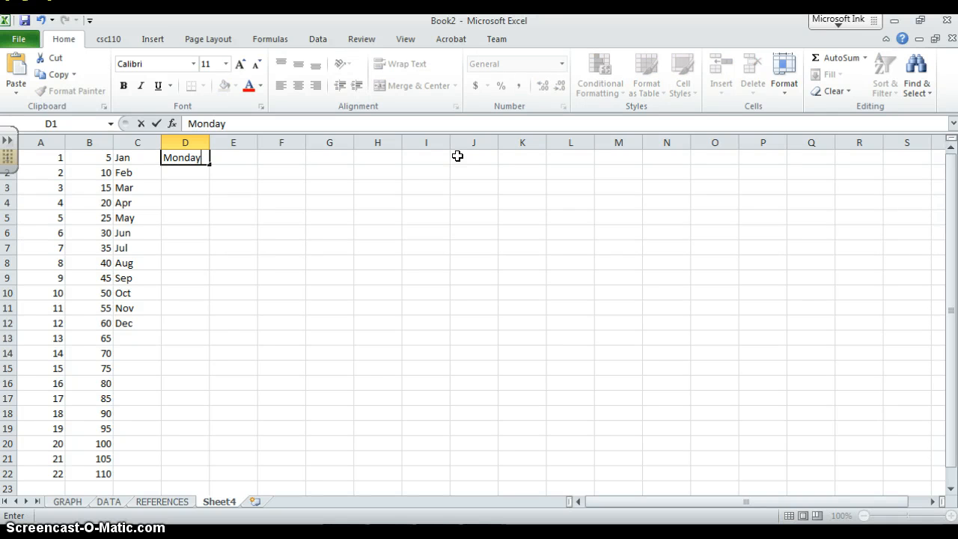
pyautogui.press('Return')
pyautogui.write('Tuesda')
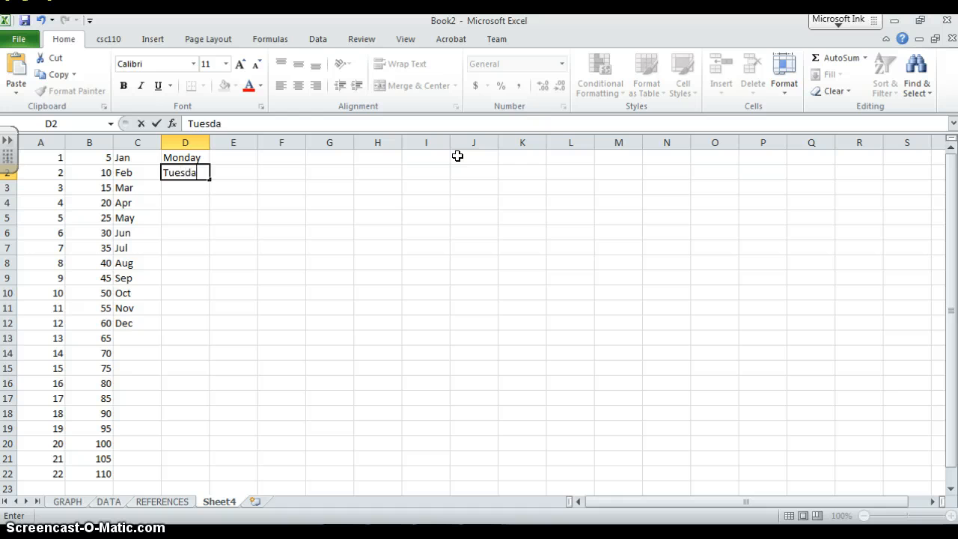
pyautogui.write('y')
pyautogui.press('Return')
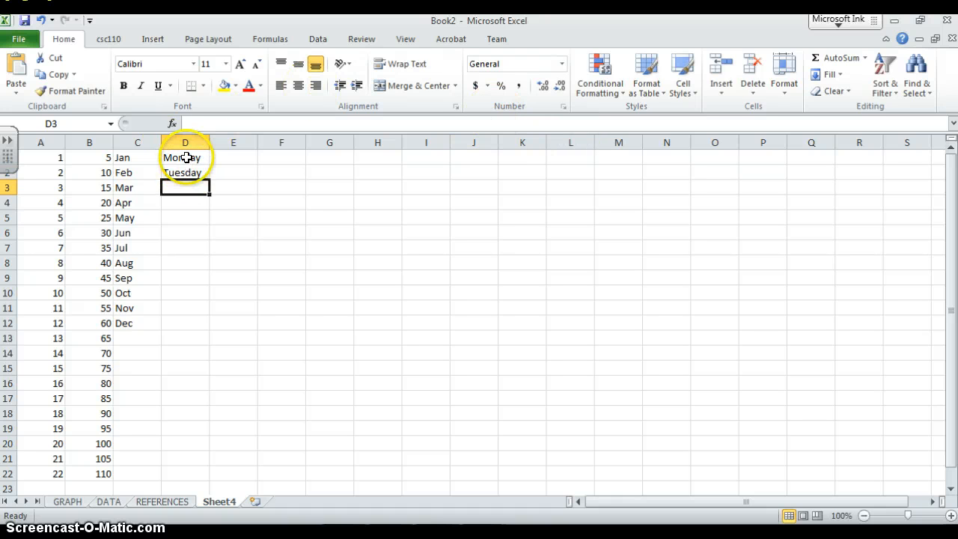
pyautogui.moveTo(186, 157); pyautogui.dragTo(208, 251)
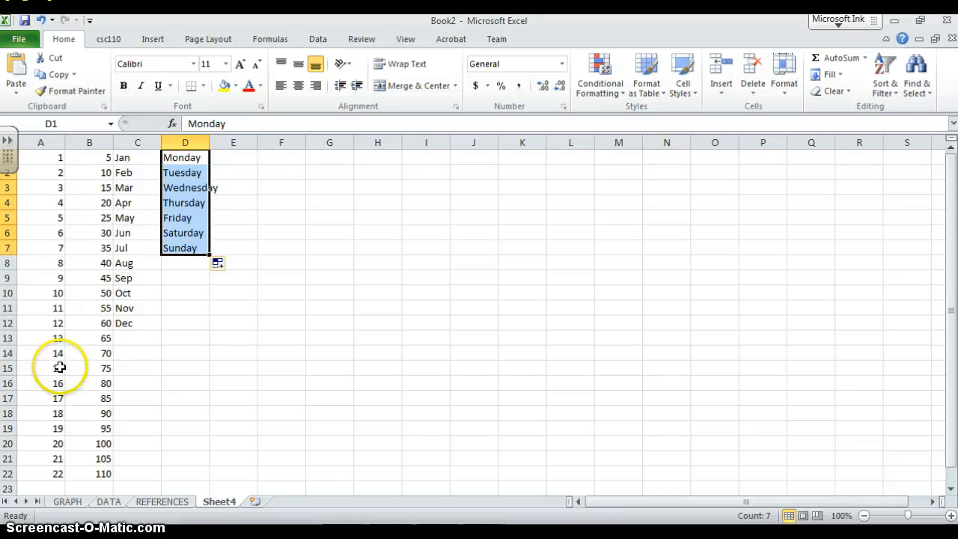
# Widen column D so that Wednesday fits inside its cell
pyautogui.click(185, 176)
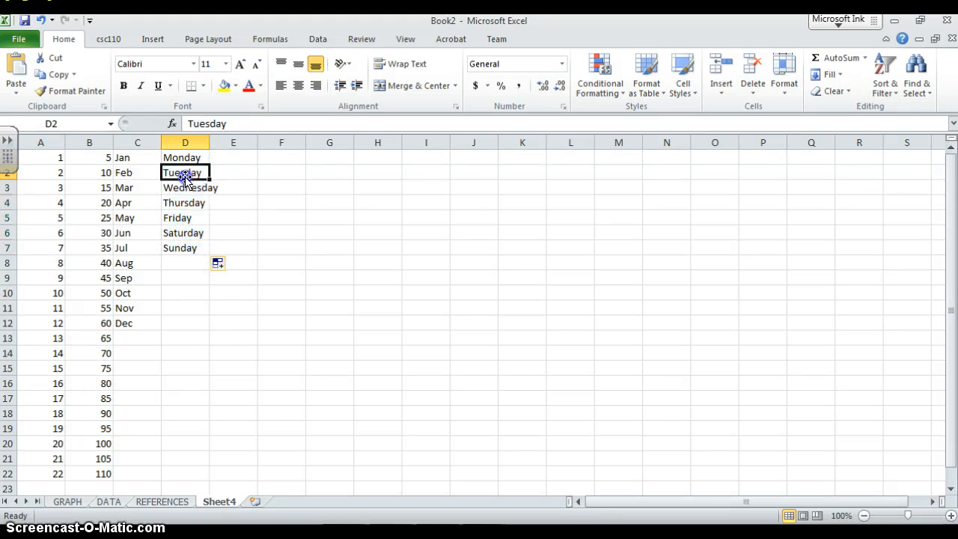
pyautogui.click(366, 247)
pyautogui.moveTo(211, 143); pyautogui.dragTo(225, 143)
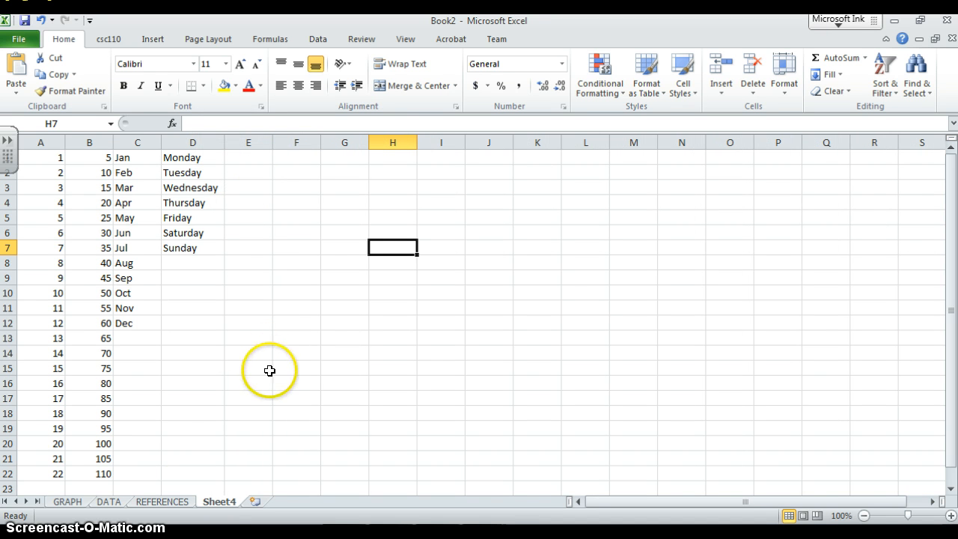
# Add an AutoSum total of the column B numbers in cell B23
pyautogui.click(81, 488)
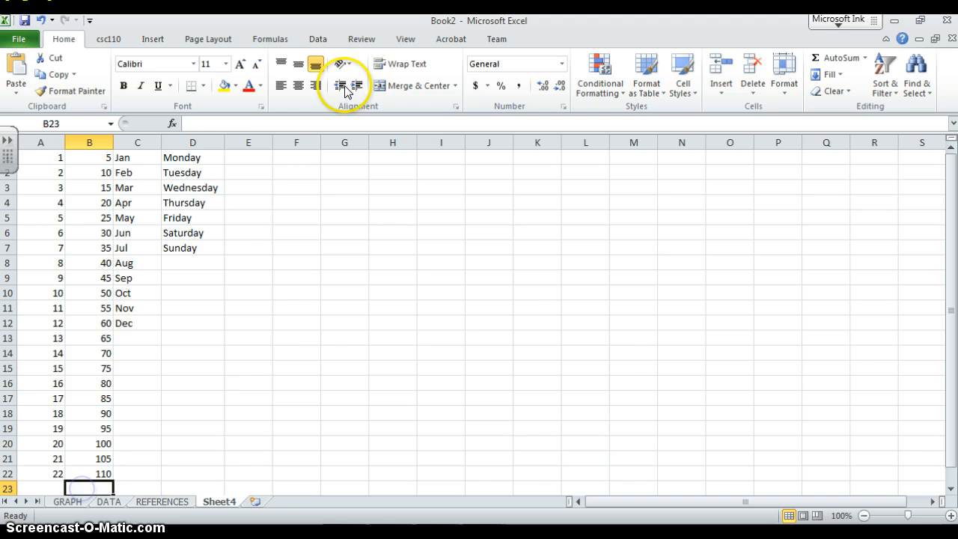
pyautogui.click(826, 56)
pyautogui.press('Return')
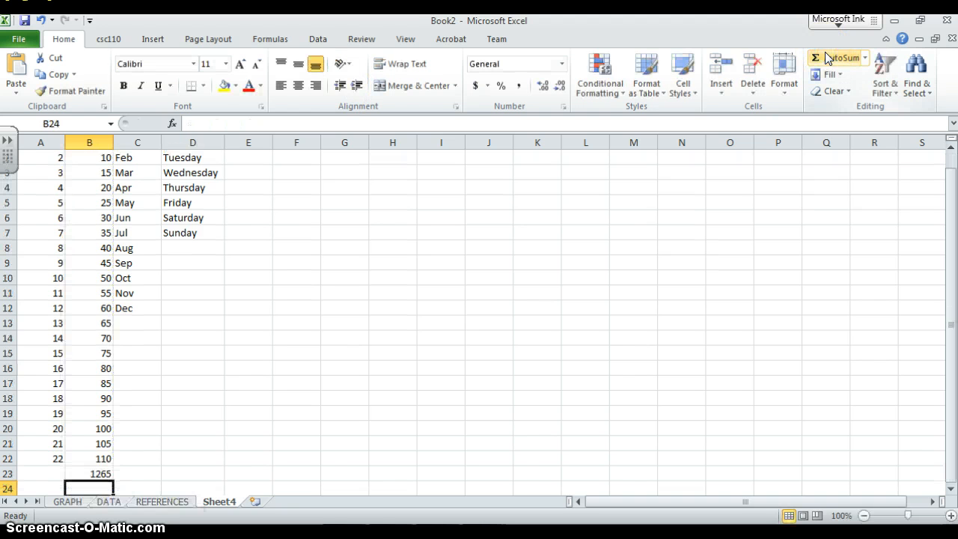
pyautogui.scroll(1, 582, 247)
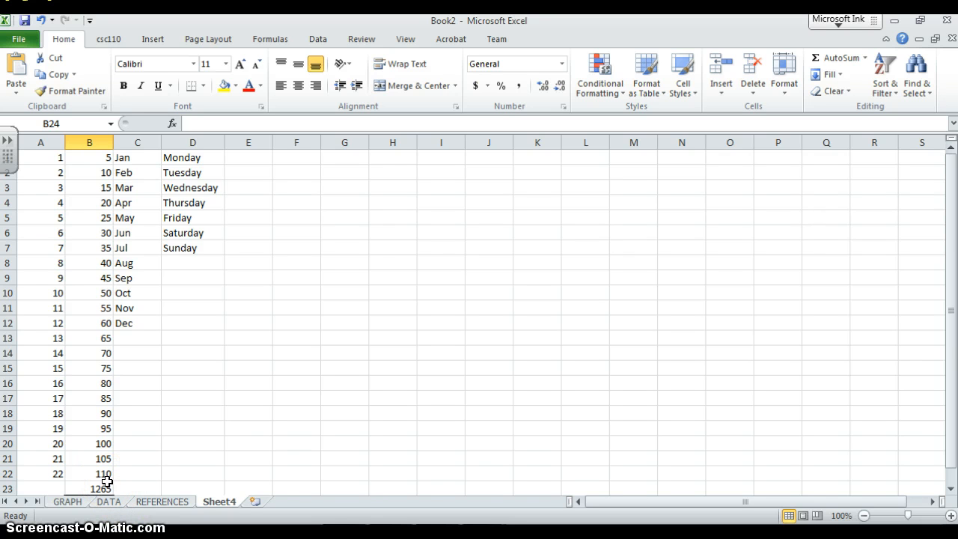
# Calculate the average of the column A numbers in cell A23 with the AutoSum Average function
pyautogui.click(48, 482)
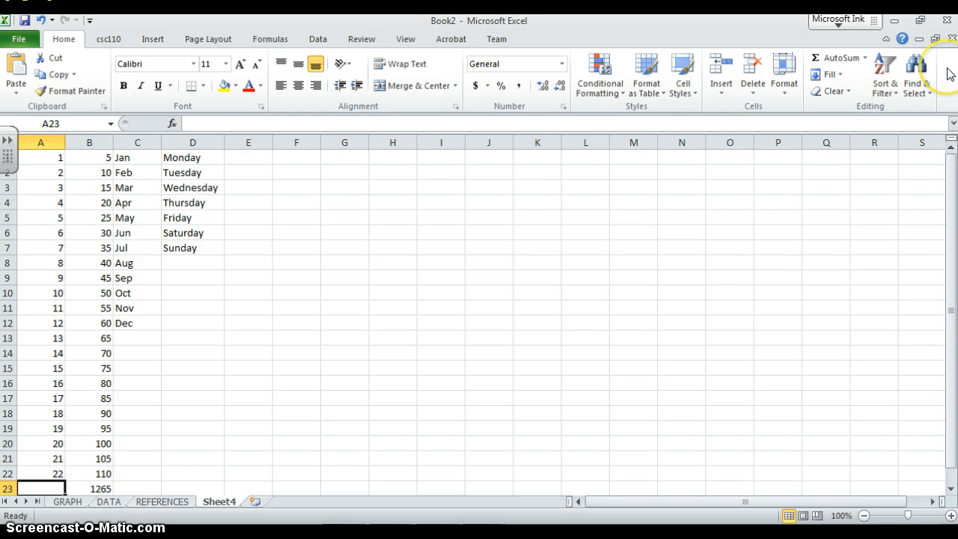
pyautogui.click(867, 58)
pyautogui.click(842, 93)
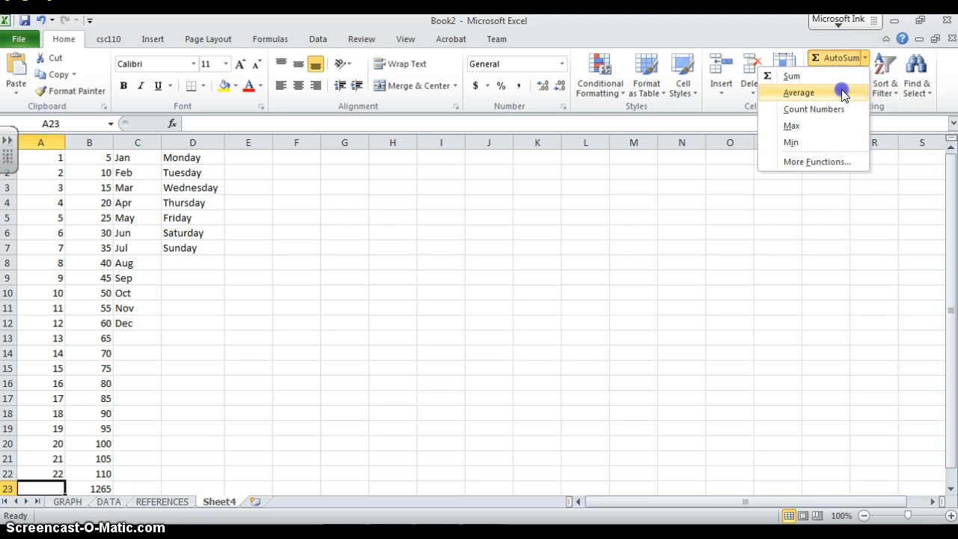
pyautogui.press('Return')
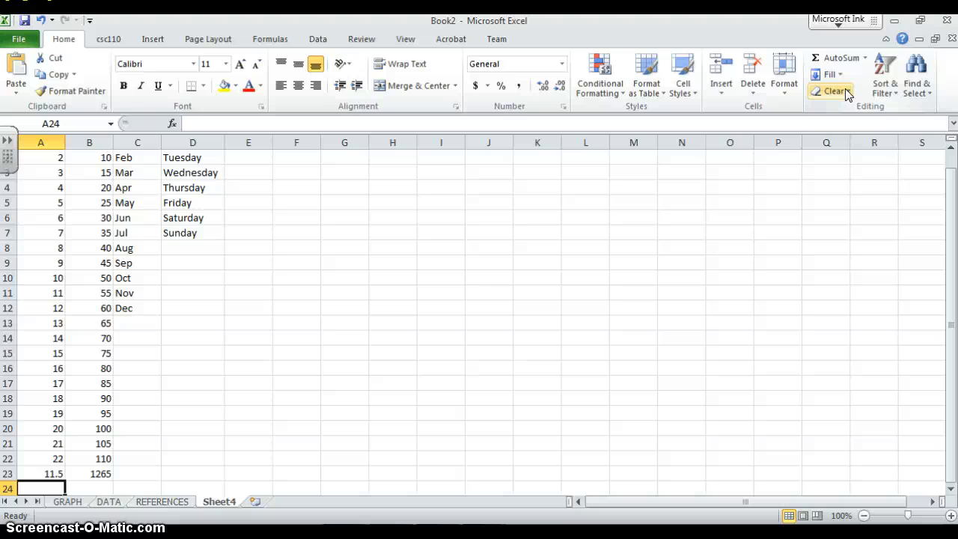
pyautogui.scroll(1, 606, 349)
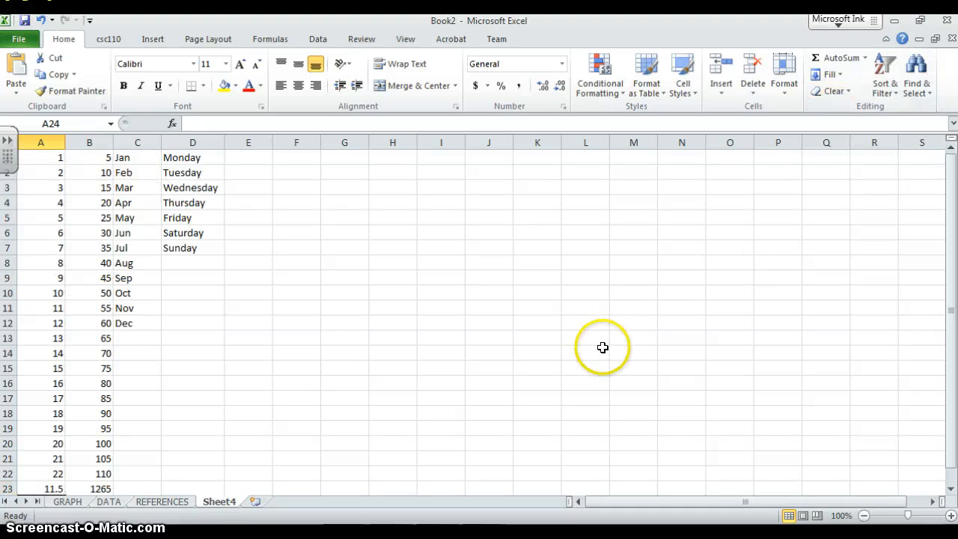
pyautogui.click(153, 488)
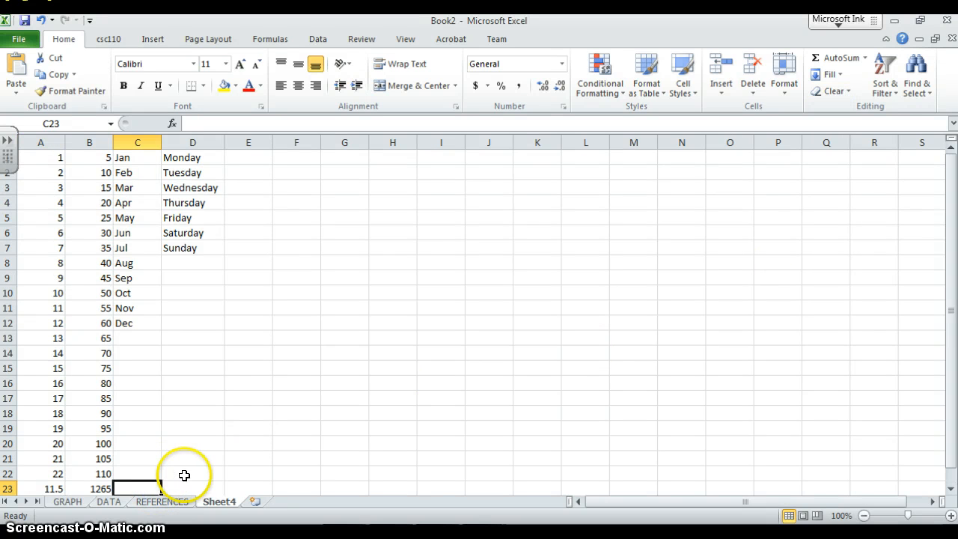
pyautogui.click(704, 204)
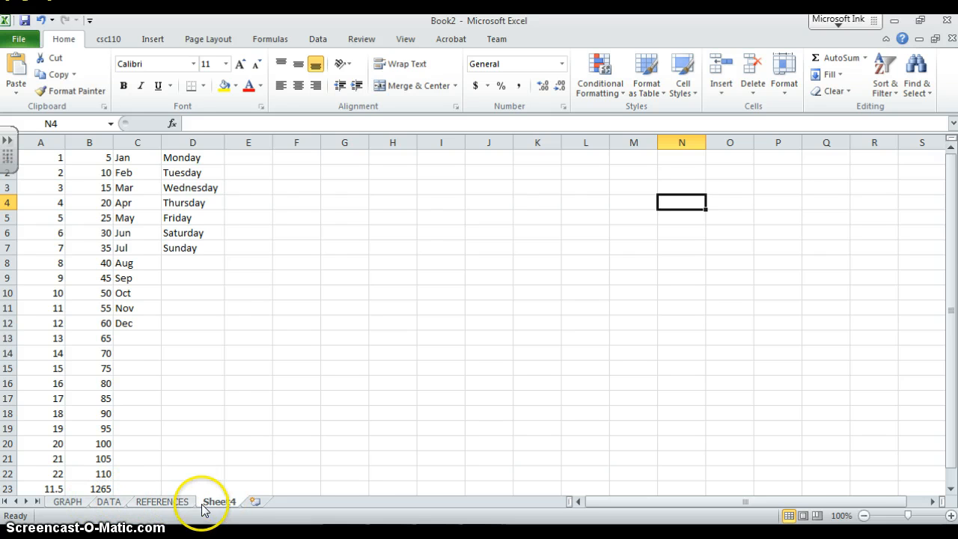
# Select the whole smartphone data range A1:L11 on the DATA sheet
pyautogui.click(114, 502)
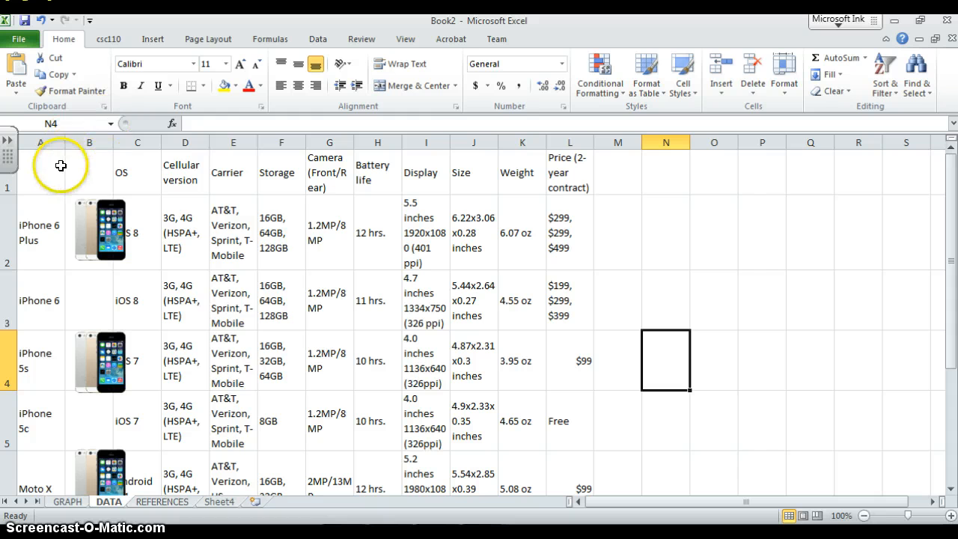
pyautogui.moveTo(47, 180); pyautogui.dragTo(578, 395)
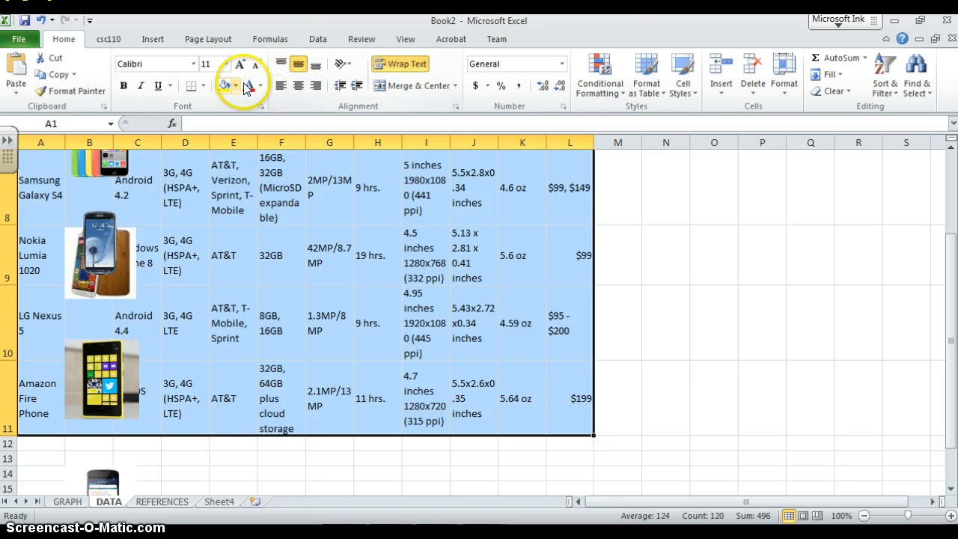
# Try the Normal cell style on the selected smartphone data and undo it
pyautogui.click(683, 82)
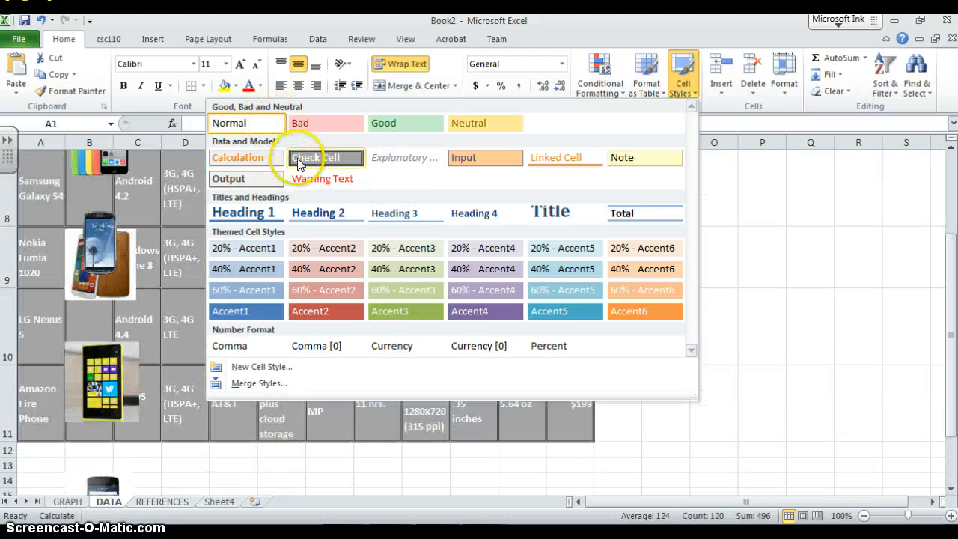
pyautogui.click(247, 124)
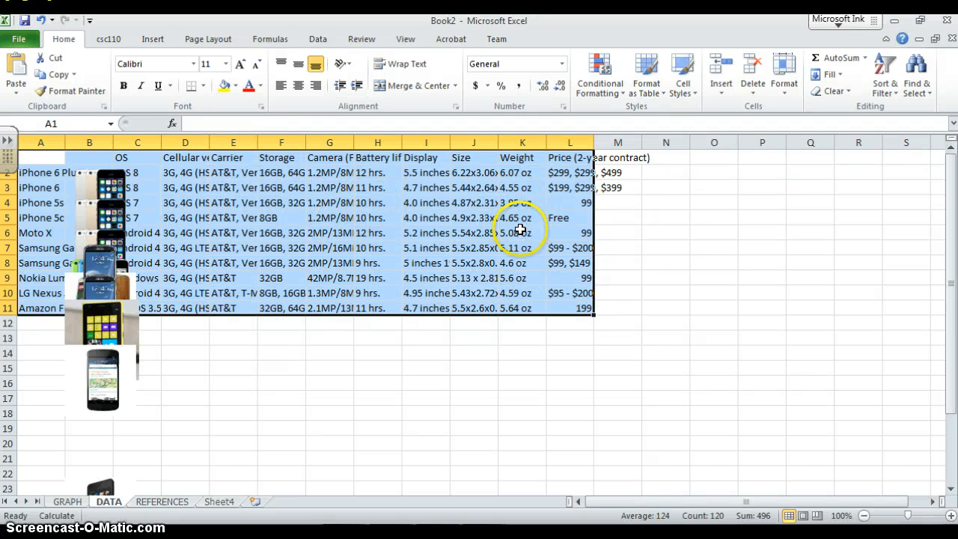
pyautogui.hotkey('alt', 'h')
pyautogui.press('w')
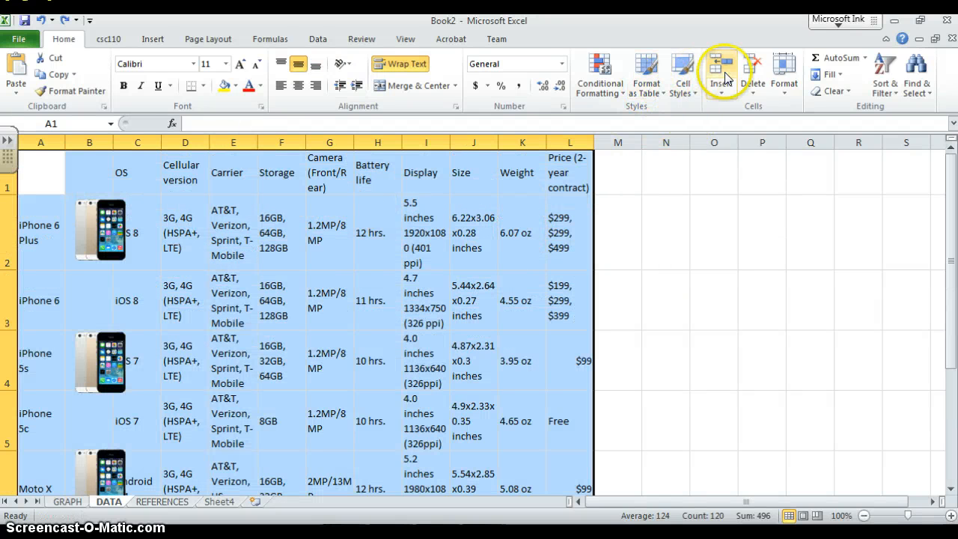
# Format A1:L11 as a table with the light black-and-grey gridded style, leaving the option for existing headers off
pyautogui.click(678, 87)
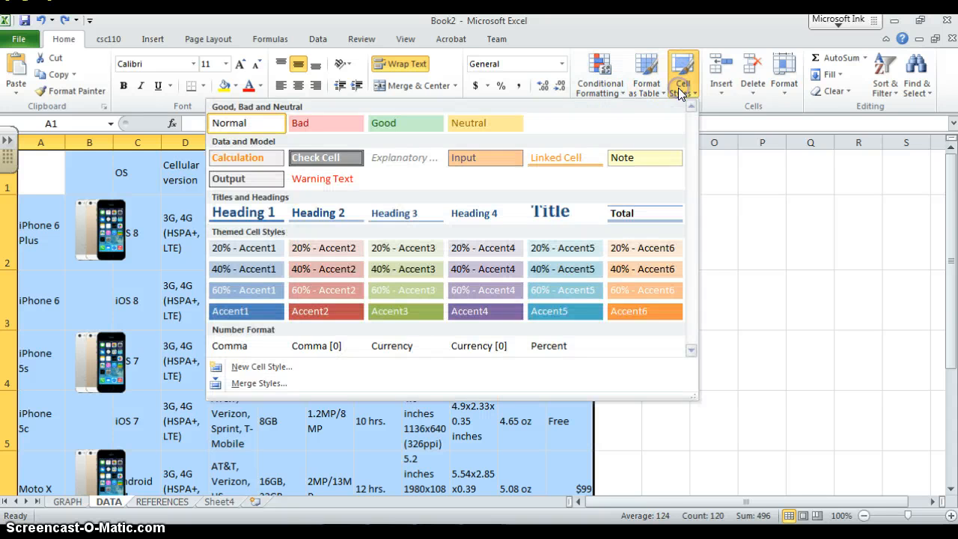
pyautogui.click(645, 86)
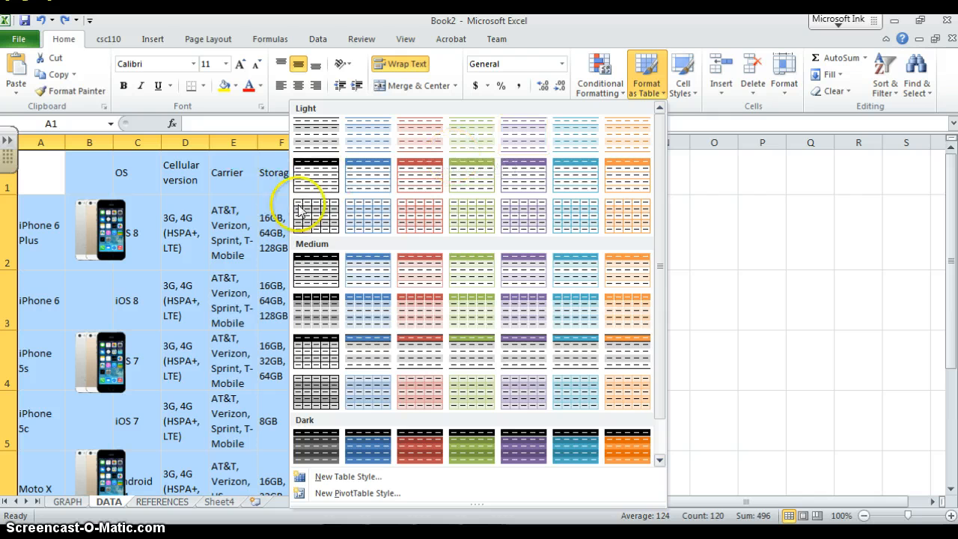
pyautogui.click(322, 229)
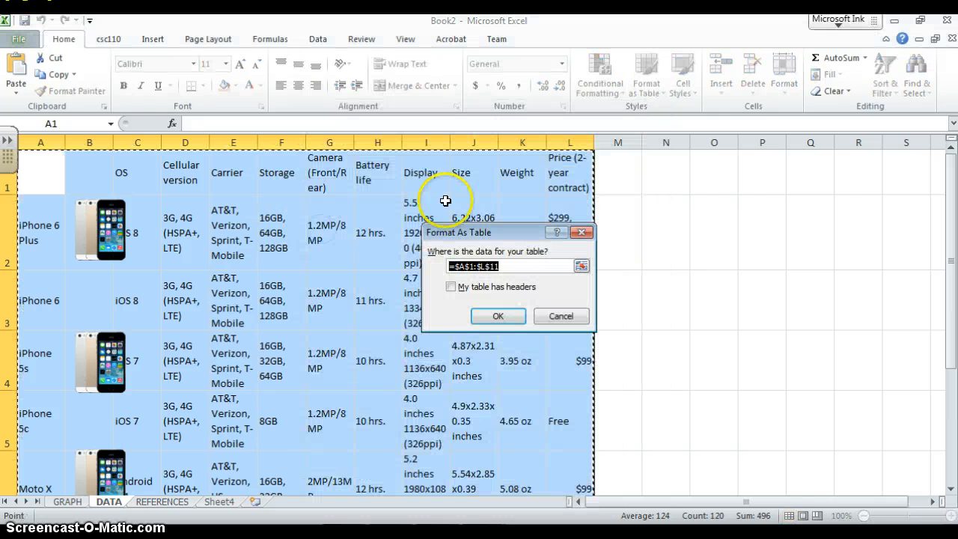
pyautogui.click(500, 318)
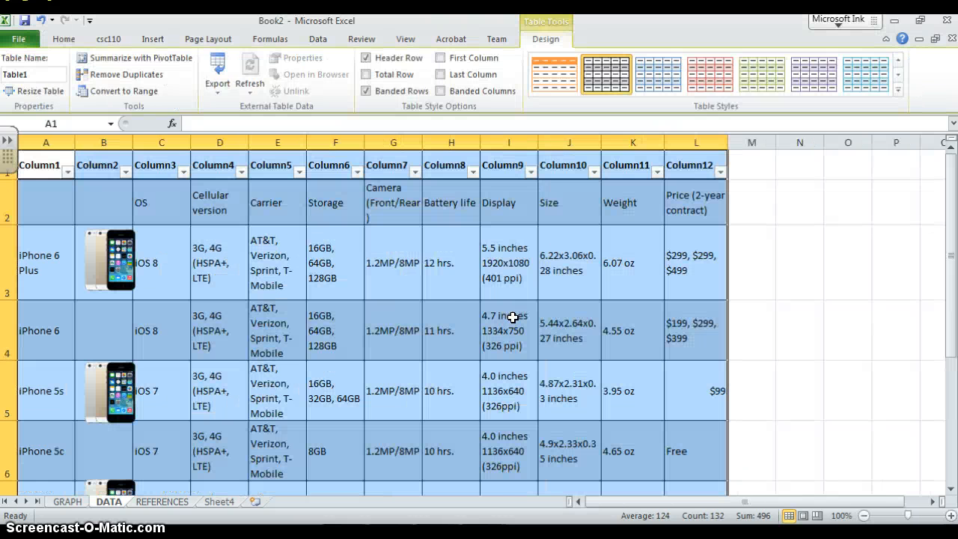
pyautogui.click(554, 262)
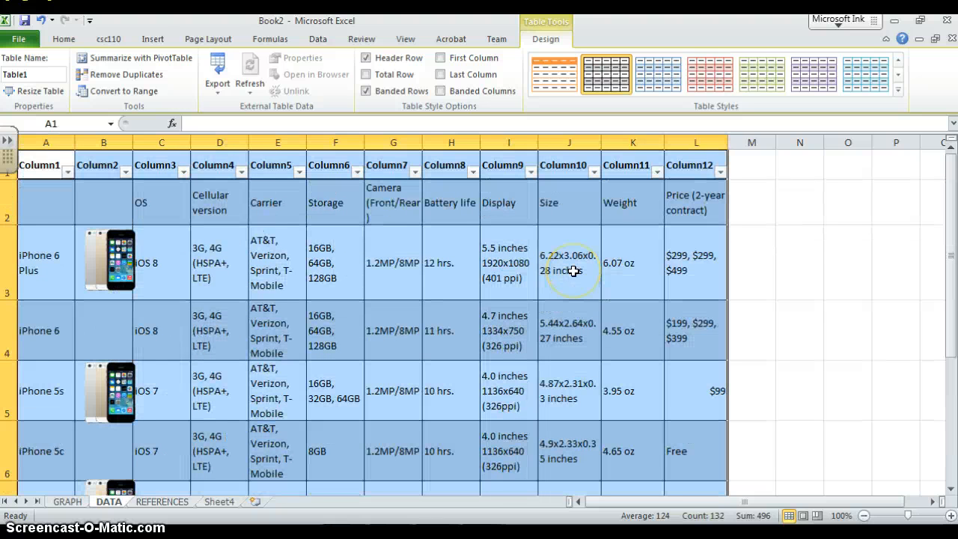
# Filter the battery life column, Column8, to show only the 19 hrs. phones
pyautogui.click(69, 172)
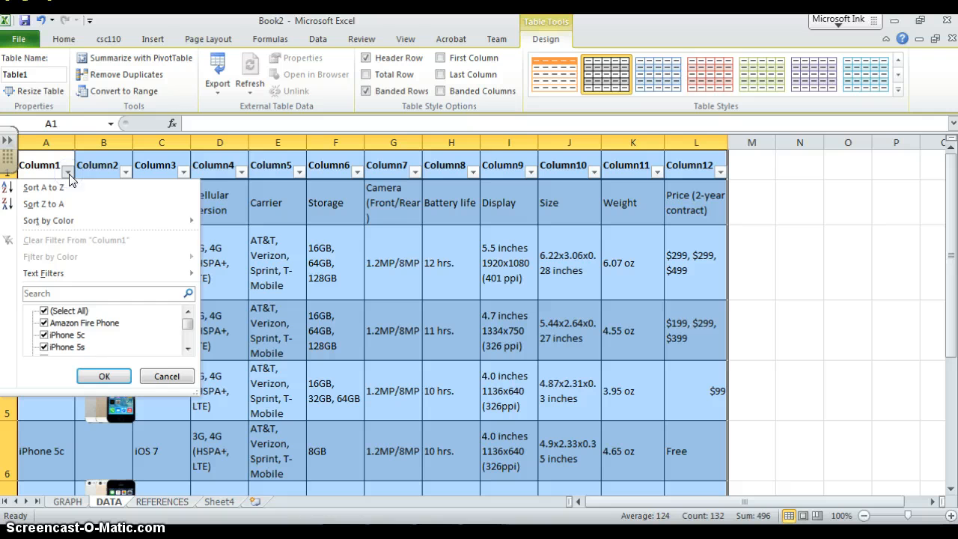
pyautogui.click(798, 221)
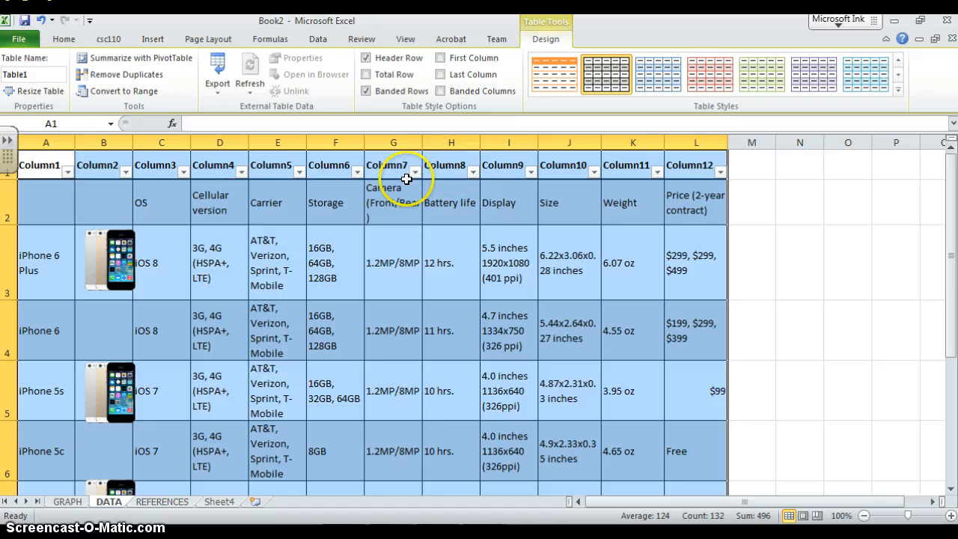
pyautogui.click(473, 173)
pyautogui.click(341, 311)
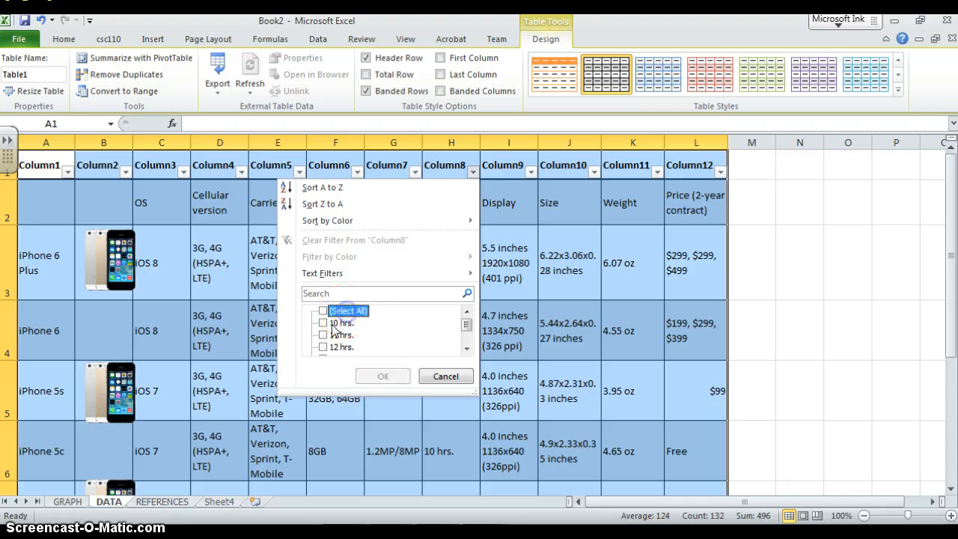
pyautogui.moveTo(467, 323)
pyautogui.mouseDown()
pyautogui.moveTo(464, 337)
pyautogui.moveTo(467, 312)
pyautogui.moveTo(470, 332)
pyautogui.mouseUp()
pyautogui.click(324, 334)
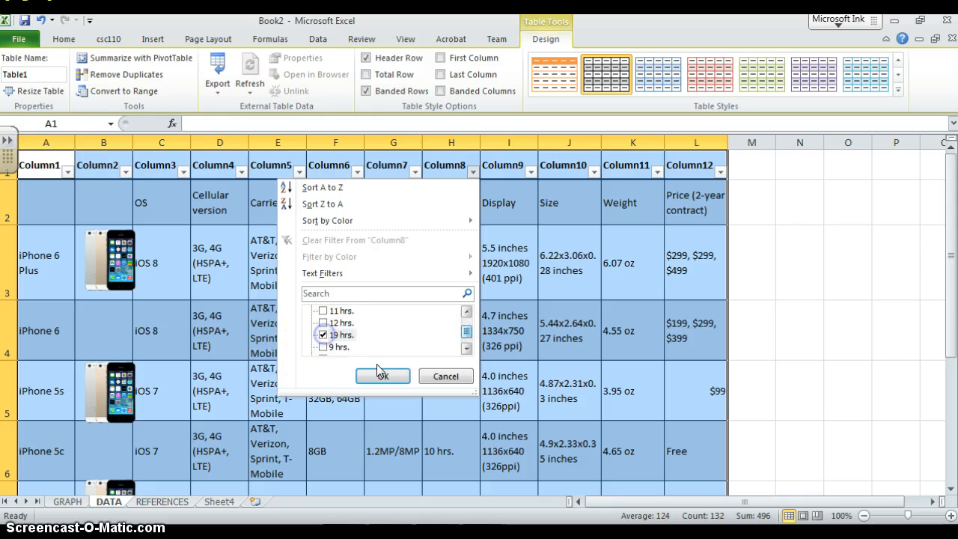
pyautogui.click(387, 375)
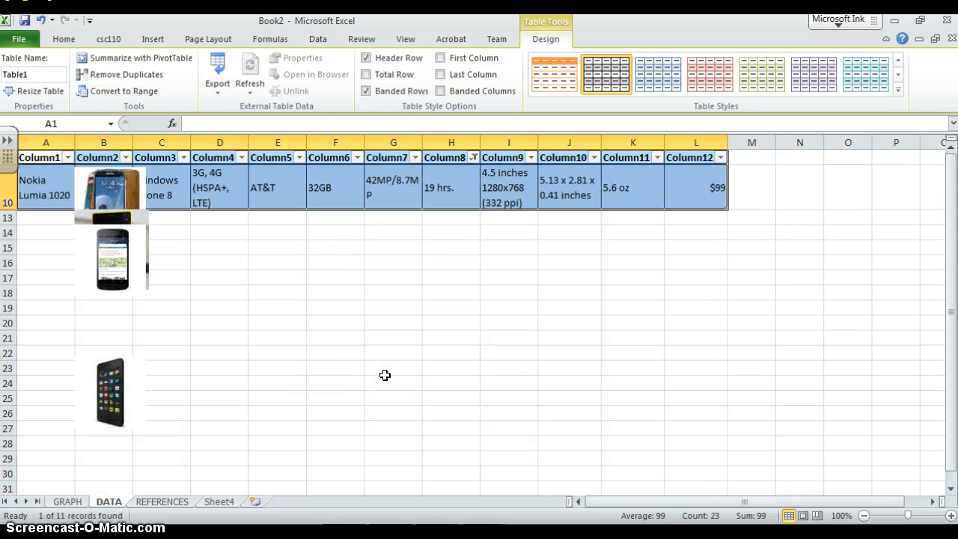
# Examine the phone name and operating system in the filtered table row
pyautogui.scroll(-1, 232, 259)
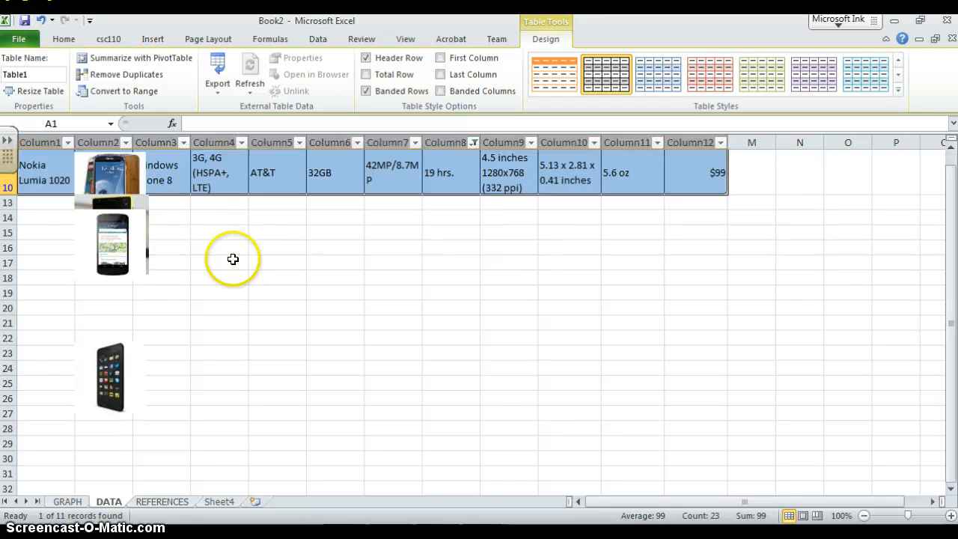
pyautogui.scroll(1, 233, 259)
pyautogui.click(38, 183)
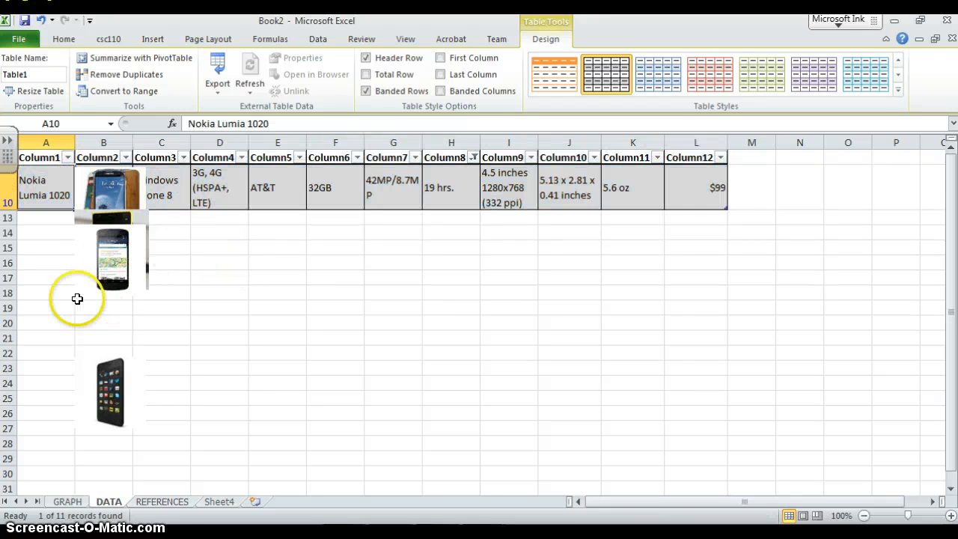
pyautogui.click(44, 185)
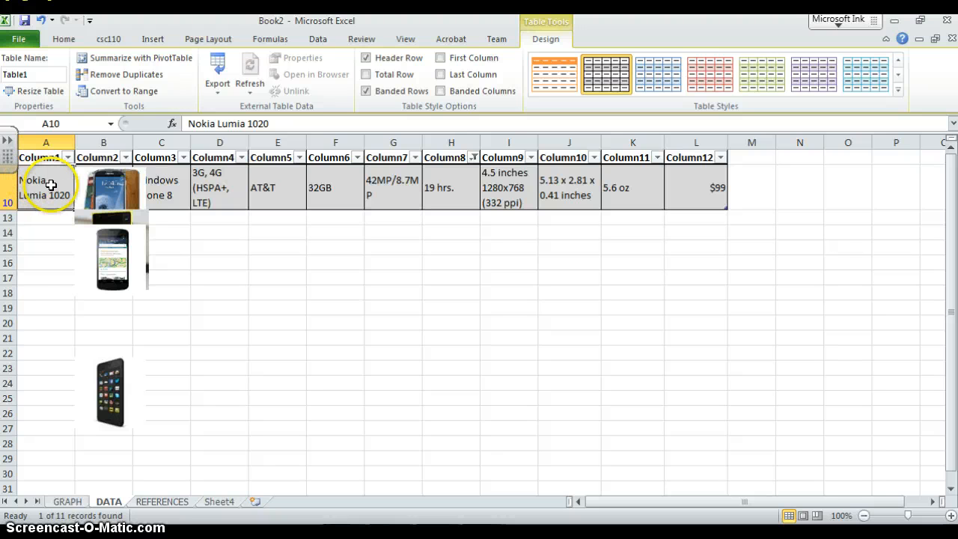
pyautogui.click(166, 183)
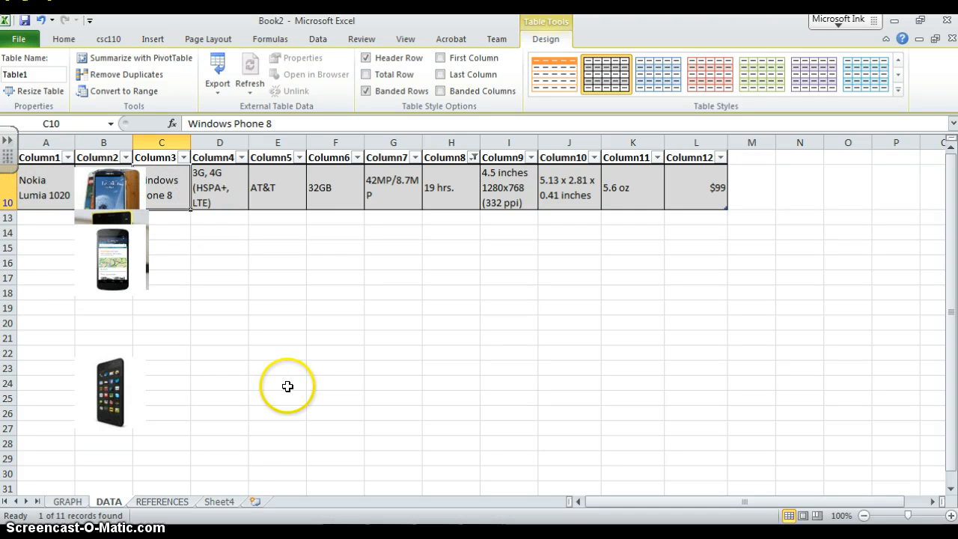
# Extend the Column8 battery life filter to include 12 hrs. as well as 19 hrs
pyautogui.click(474, 157)
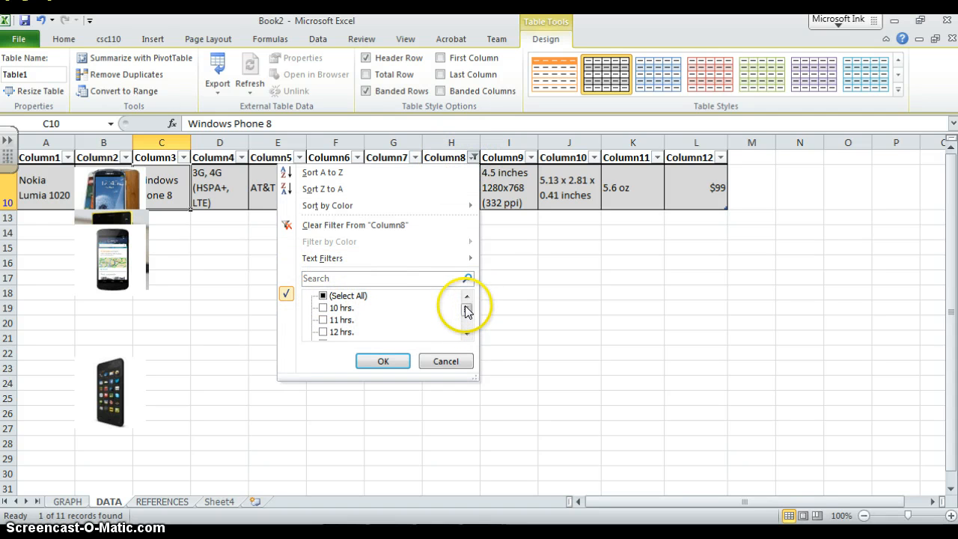
pyautogui.click(464, 333)
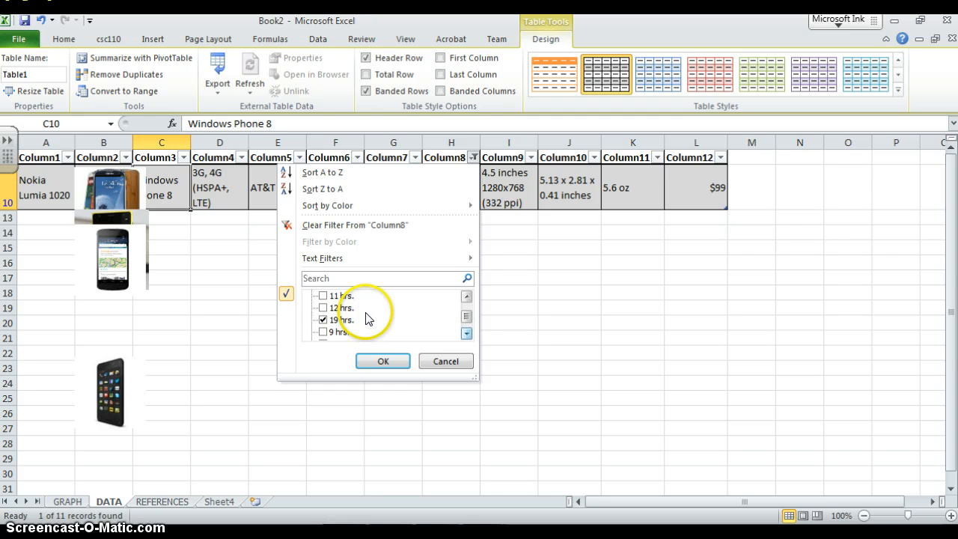
pyautogui.click(325, 307)
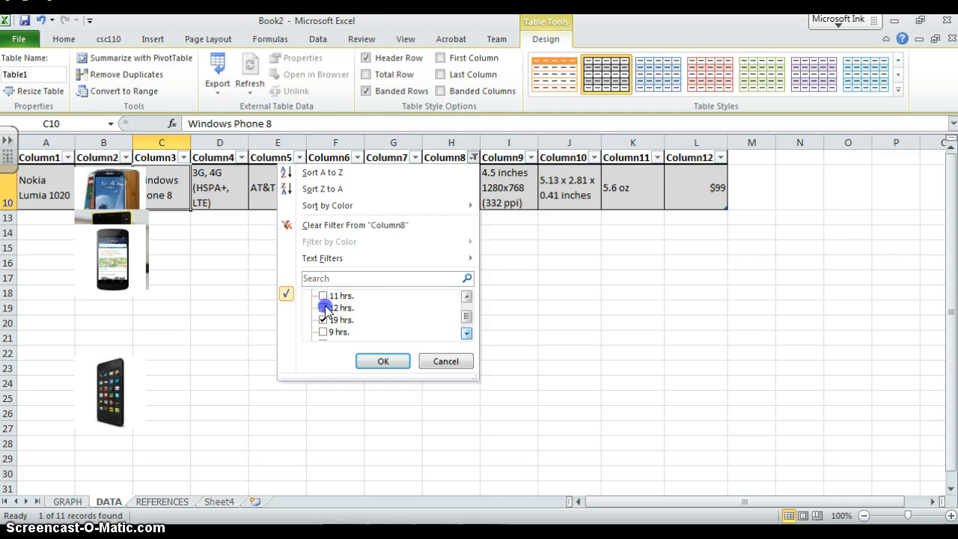
pyautogui.click(396, 362)
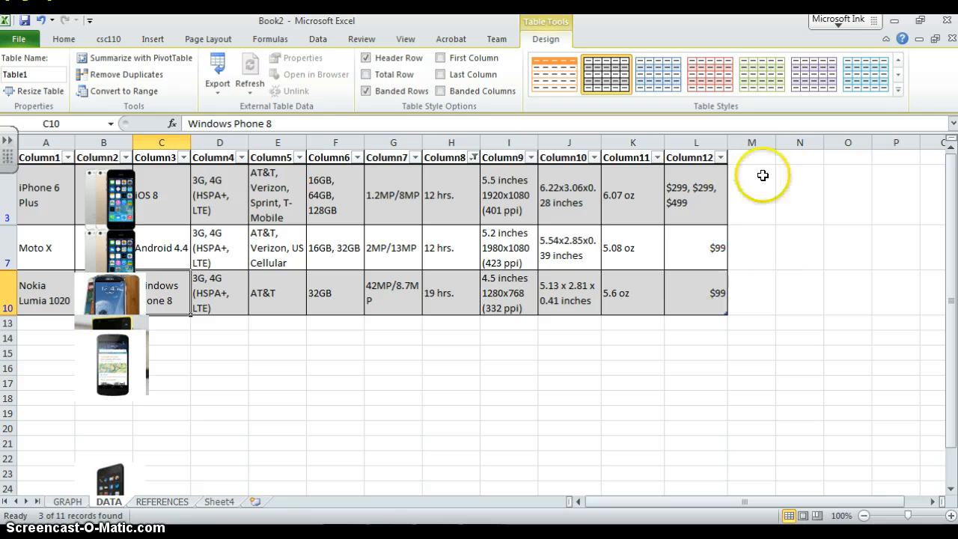
# Compare the price, battery life, camera, storage, carrier and cellular version of the filtered phones, focusing on the Moto X row
pyautogui.click(704, 197)
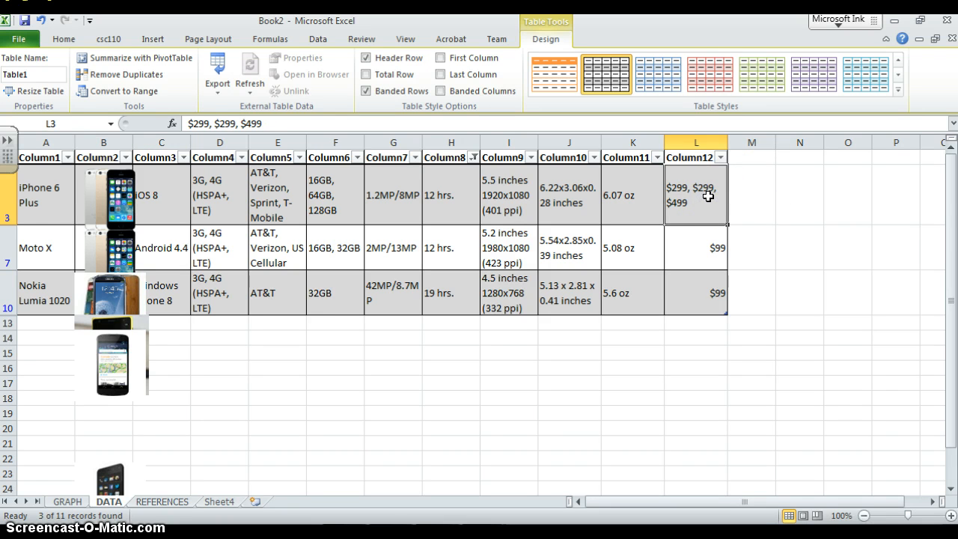
pyautogui.click(708, 251)
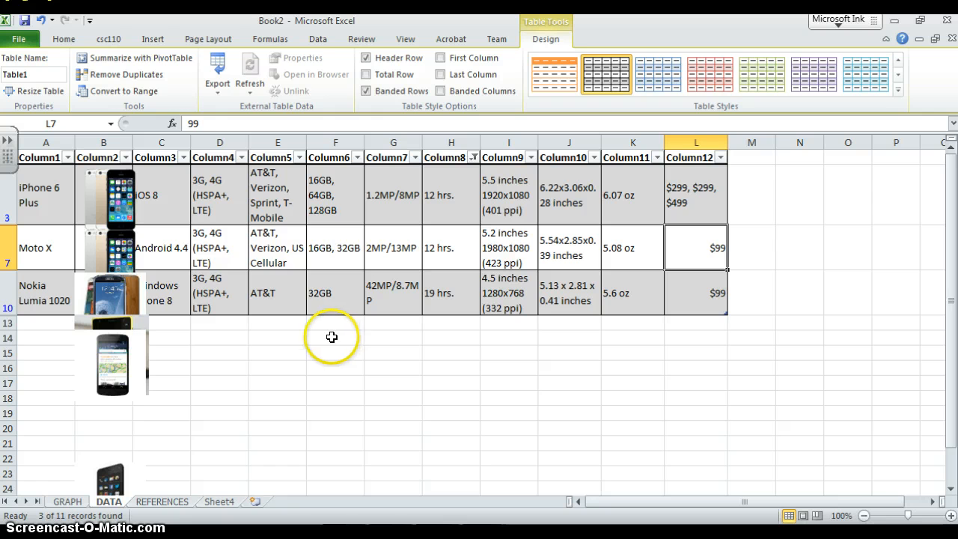
pyautogui.click(462, 254)
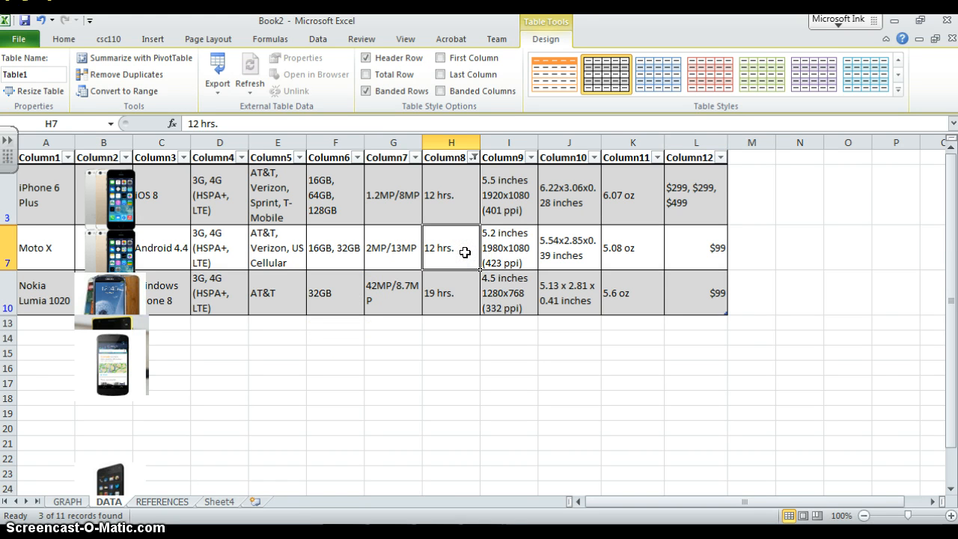
pyautogui.click(380, 256)
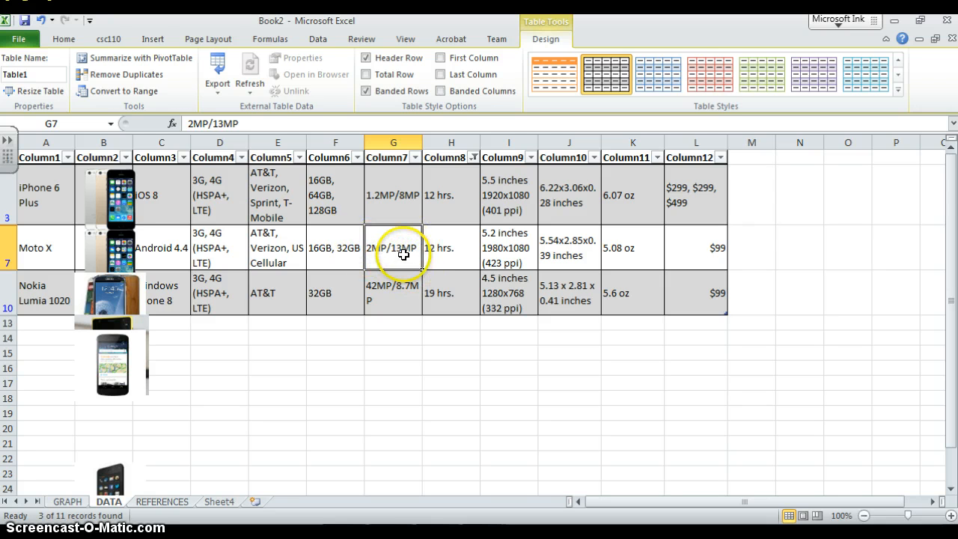
pyautogui.click(411, 199)
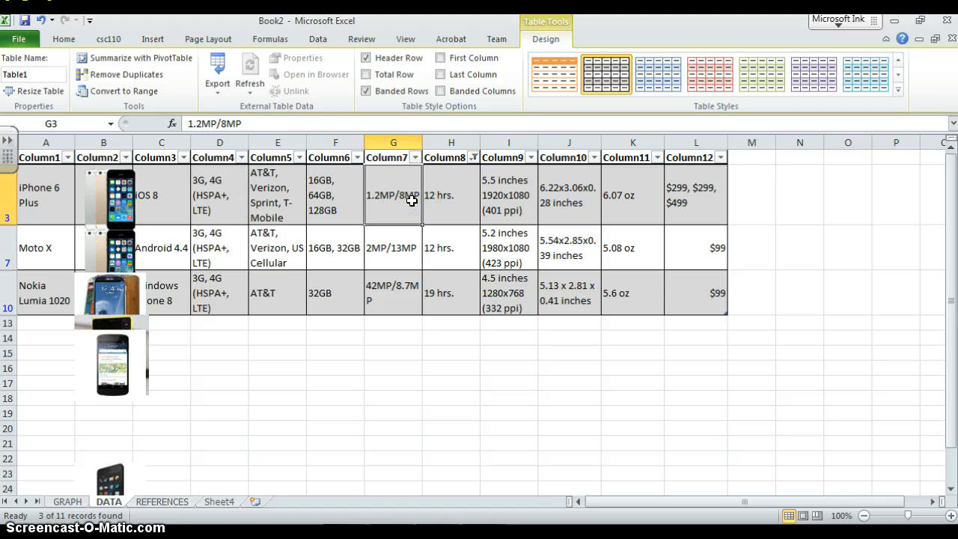
pyautogui.click(353, 257)
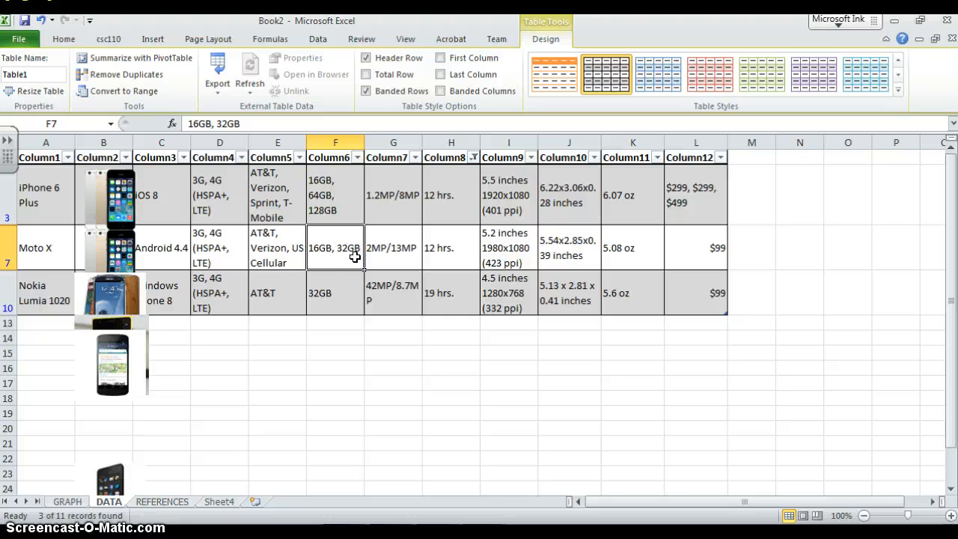
pyautogui.click(278, 258)
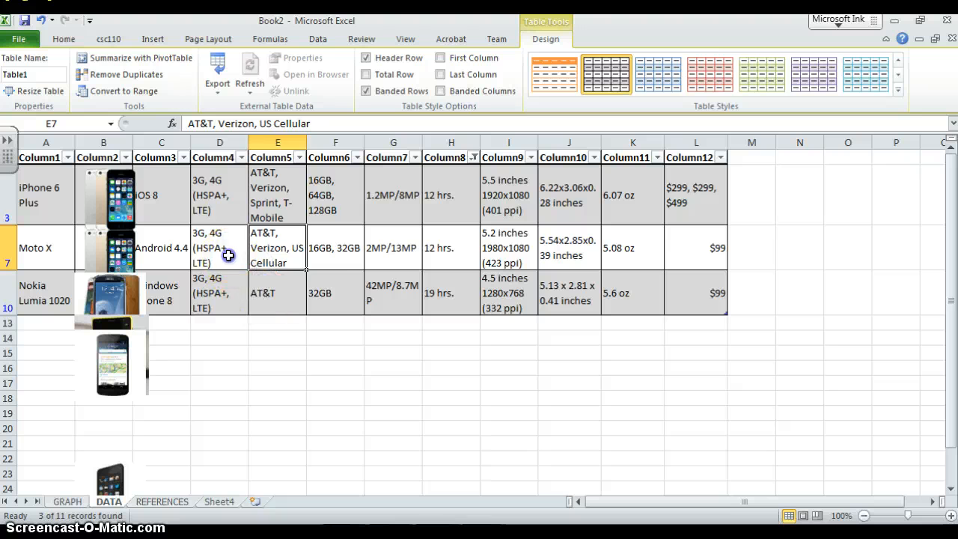
pyautogui.click(228, 255)
pyautogui.click(292, 247)
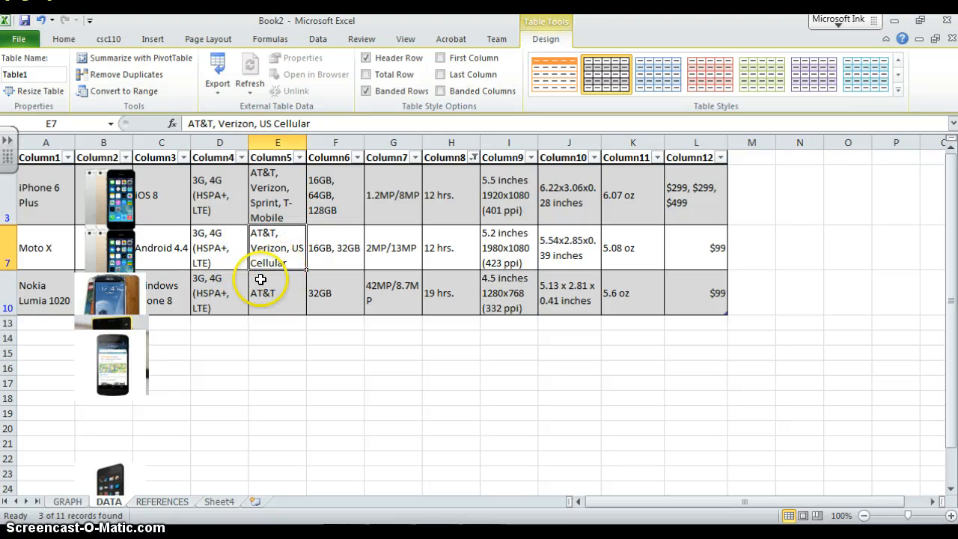
pyautogui.click(240, 250)
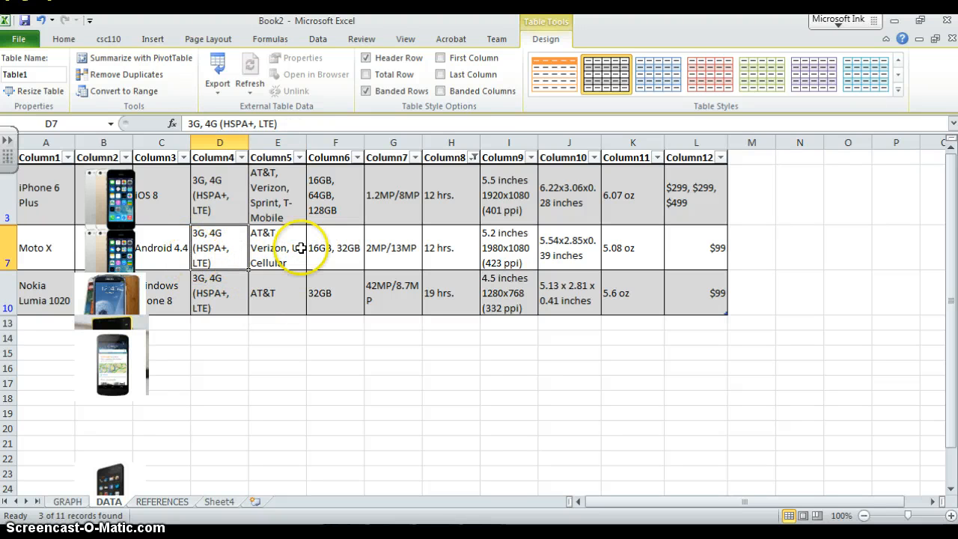
# Examine the weight, size and display values of the Moto X and highlight its whole row
pyautogui.click(640, 249)
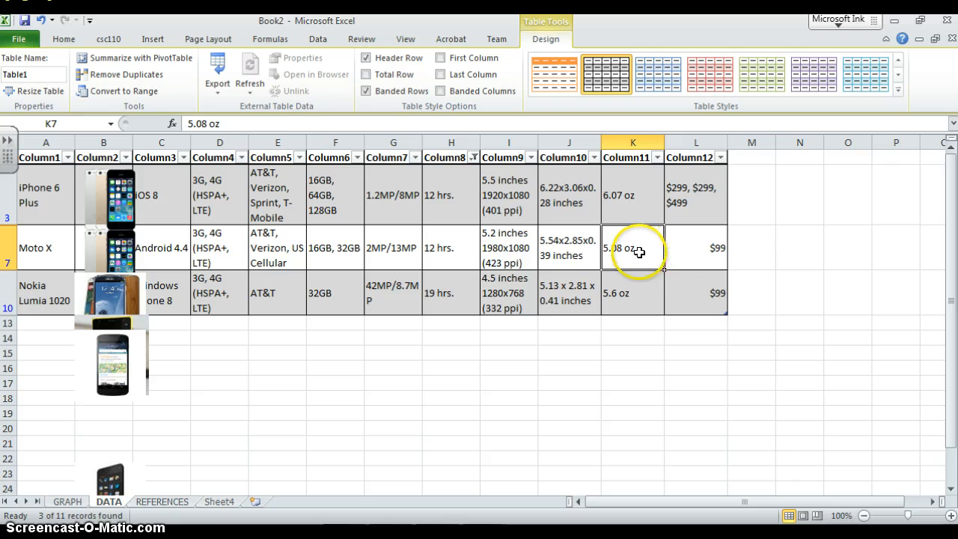
pyautogui.click(583, 259)
pyautogui.click(519, 257)
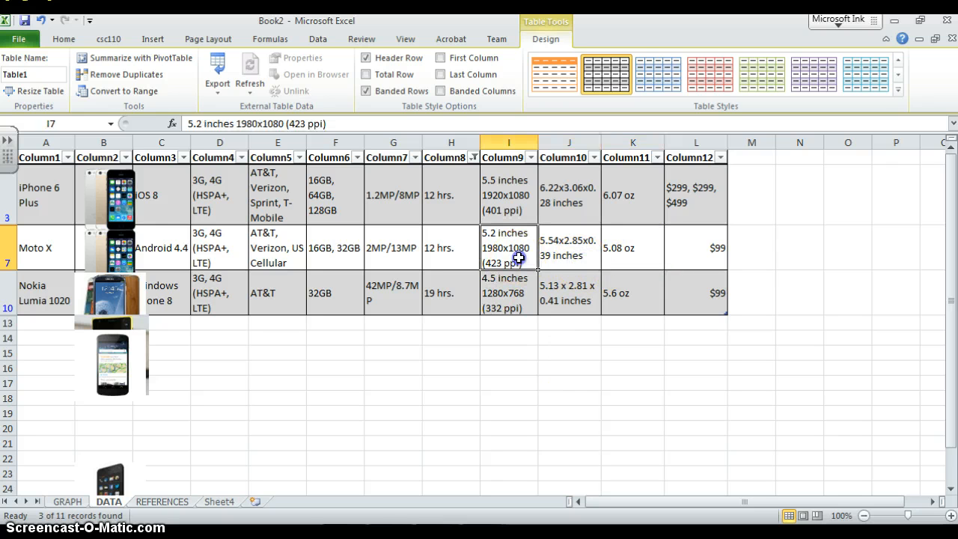
pyautogui.click(9, 247)
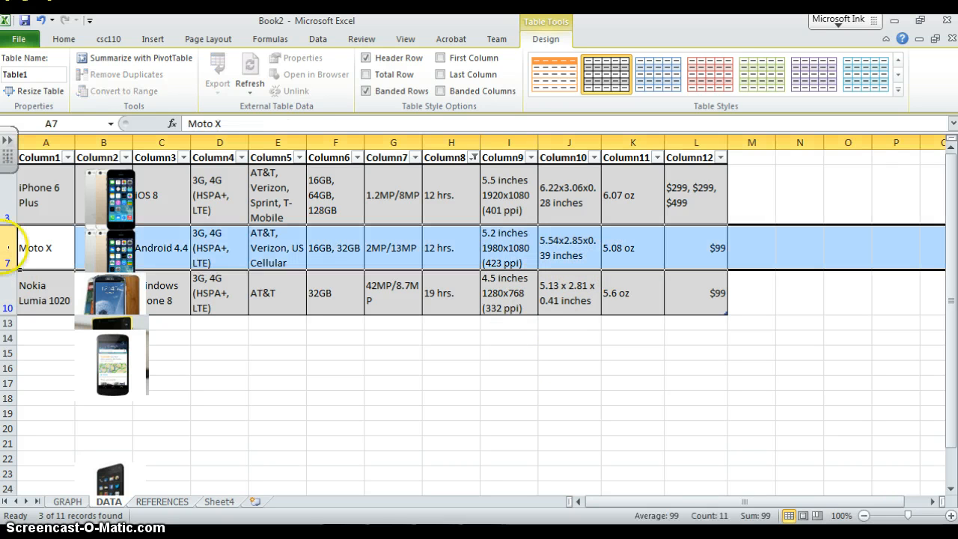
pyautogui.click(643, 453)
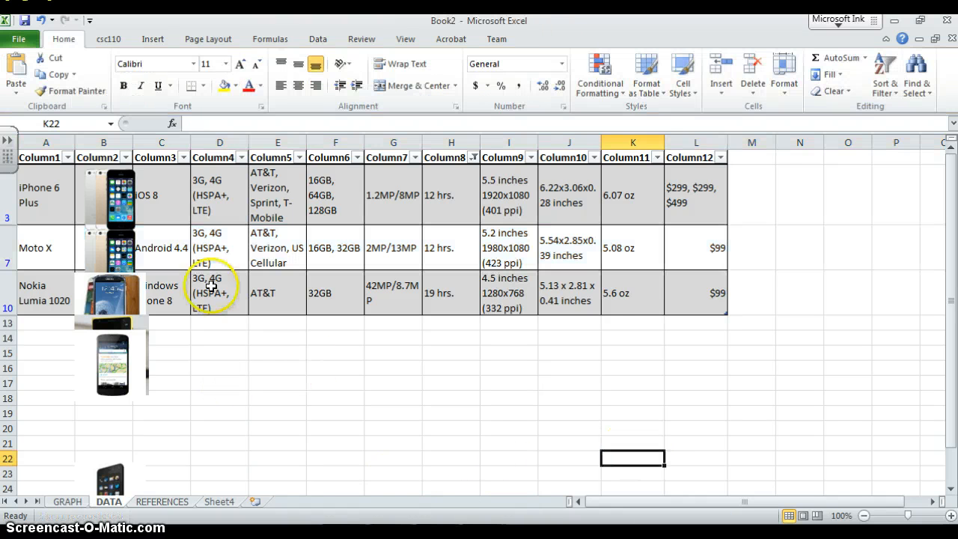
# Reset the Column8 battery life filter to include all values so every phone row is listed
pyautogui.click(720, 159)
pyautogui.click(869, 217)
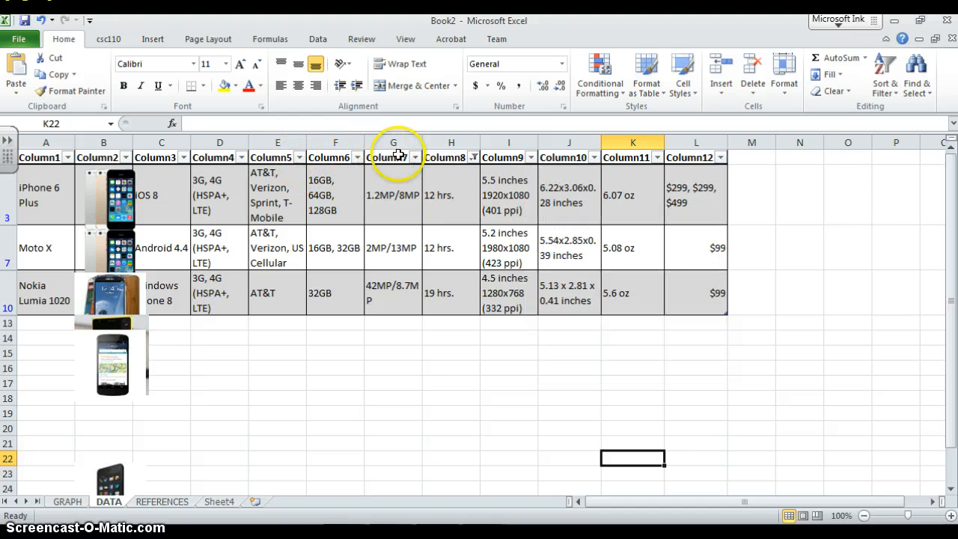
pyautogui.click(470, 158)
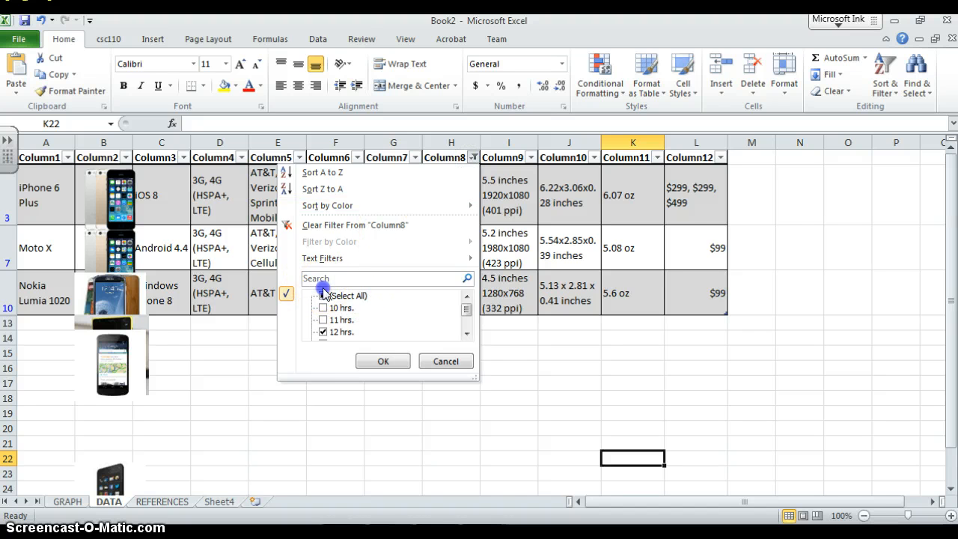
pyautogui.click(324, 296)
pyautogui.click(381, 360)
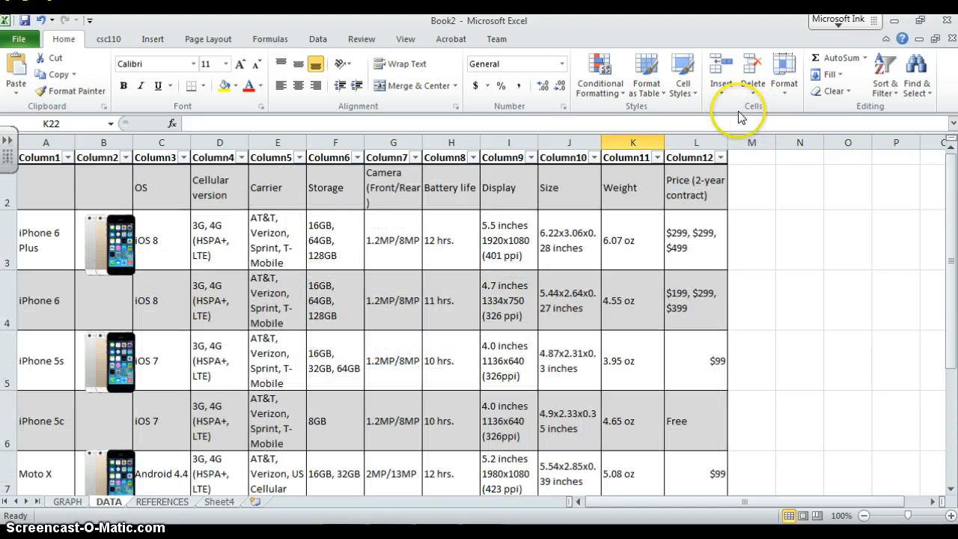
# Set up a custom text filter on the Column12 prices with the condition "is less than or equal to"
pyautogui.click(722, 157)
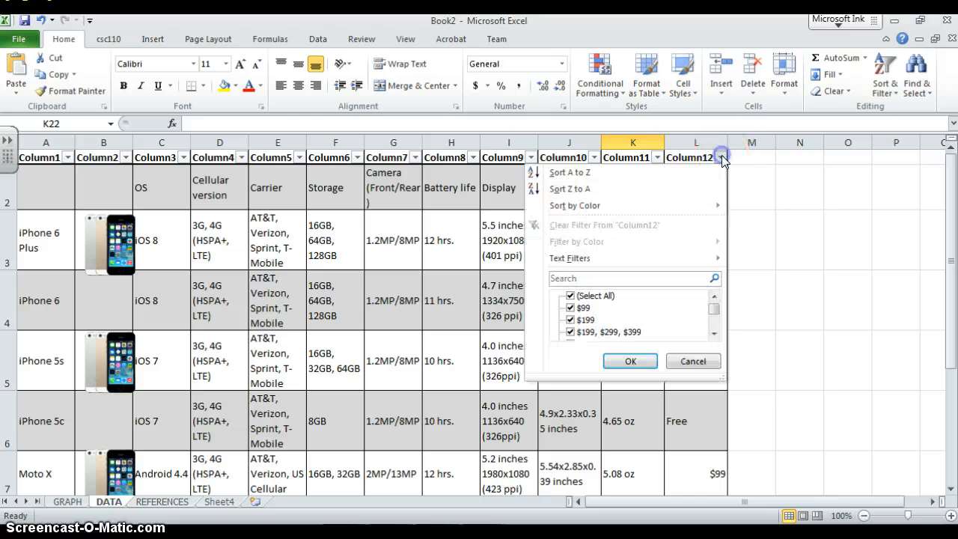
pyautogui.moveTo(723, 206)
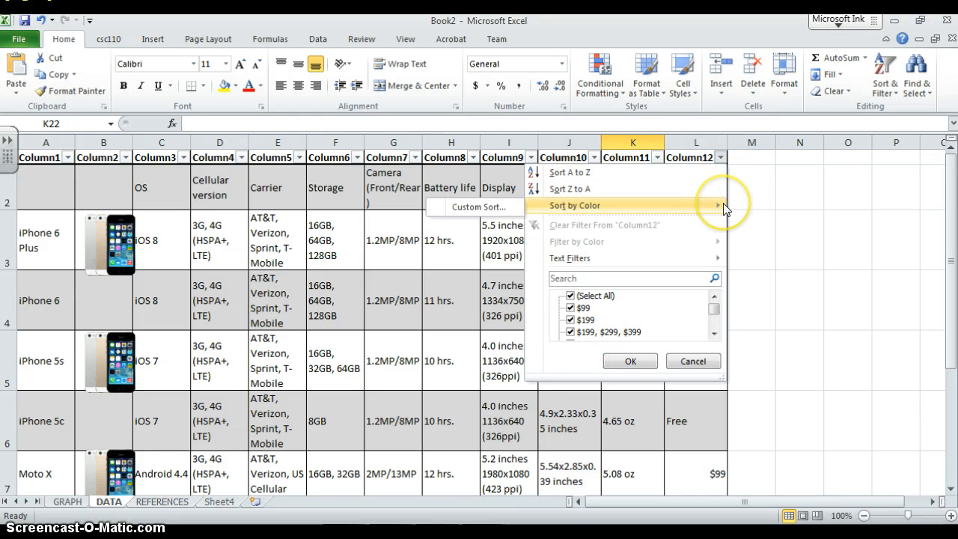
pyautogui.click(712, 207)
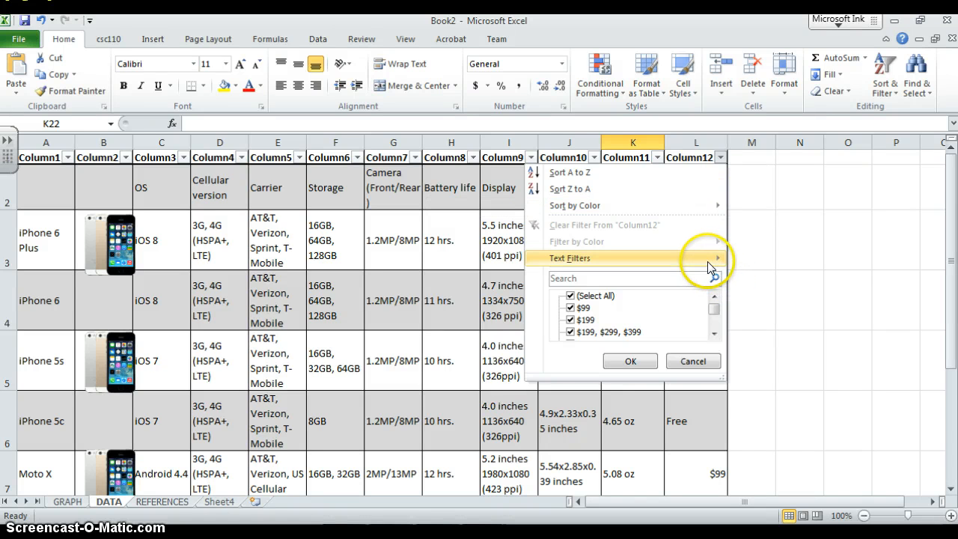
pyautogui.moveTo(710, 262)
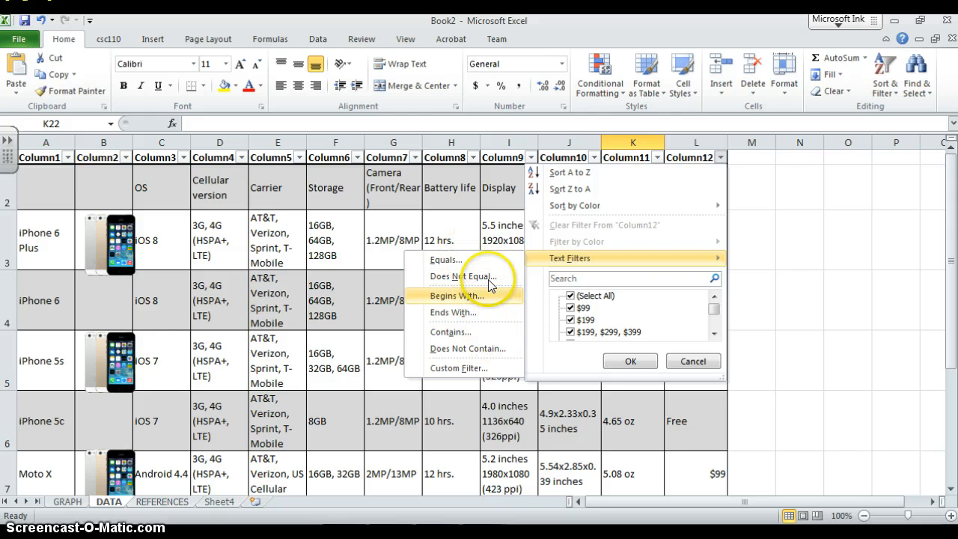
pyautogui.click(491, 332)
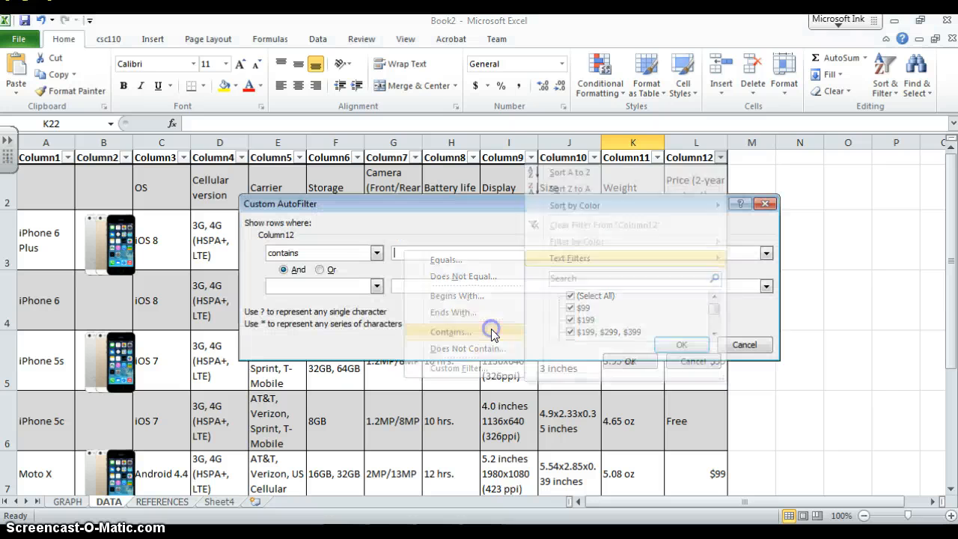
pyautogui.click(378, 254)
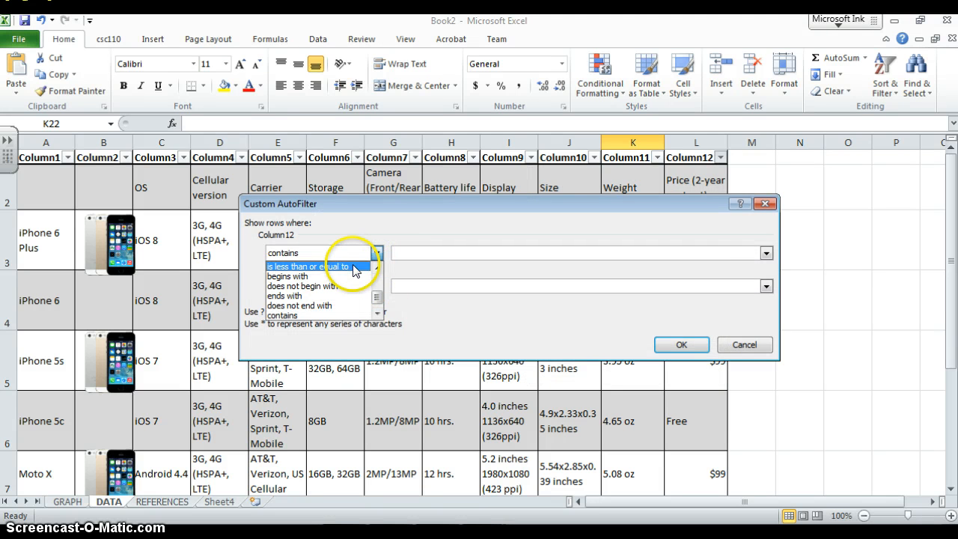
pyautogui.click(355, 268)
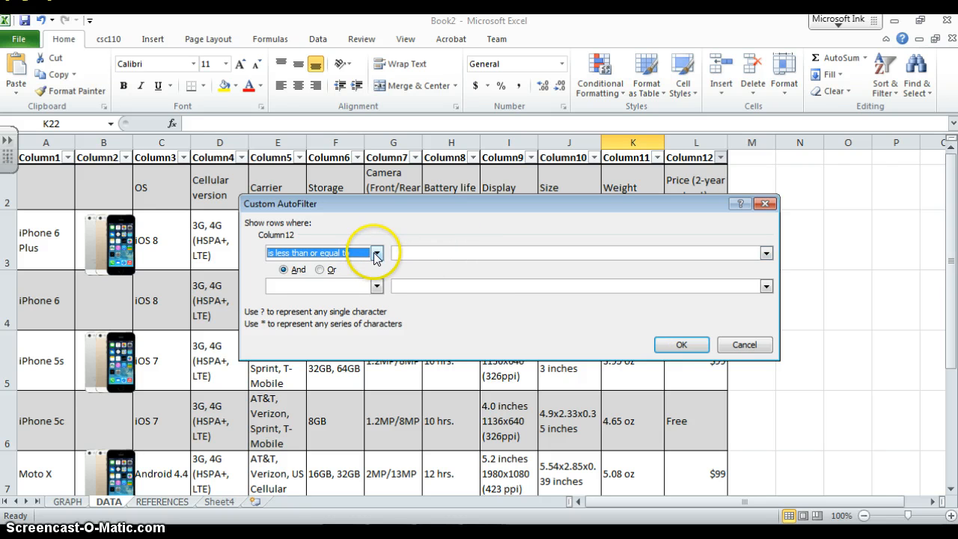
# Look through the available comparison conditions, keep "is less than or equal to", and apply the Column12 filter with the value 200
pyautogui.click(376, 253)
pyautogui.click(377, 298)
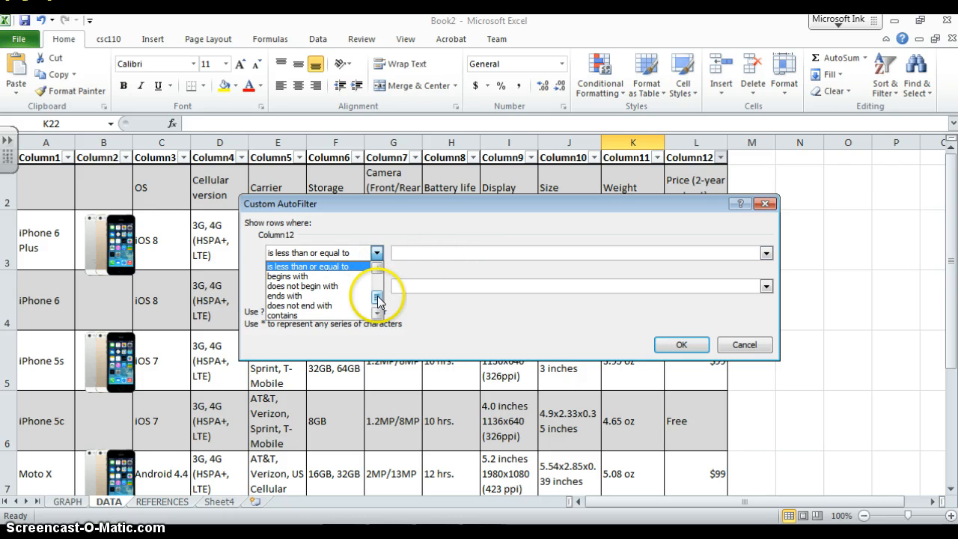
pyautogui.moveTo(378, 302); pyautogui.dragTo(379, 307)
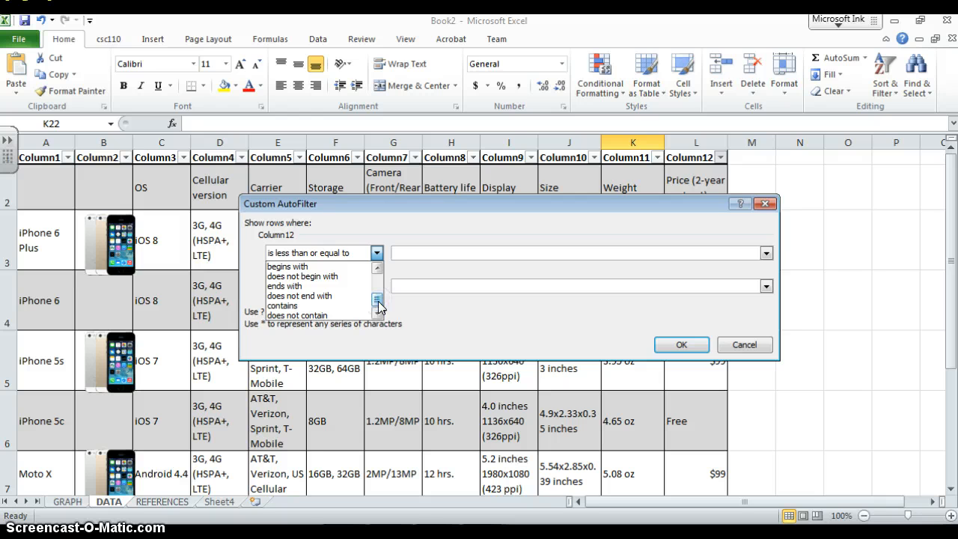
pyautogui.moveTo(380, 300); pyautogui.dragTo(382, 279)
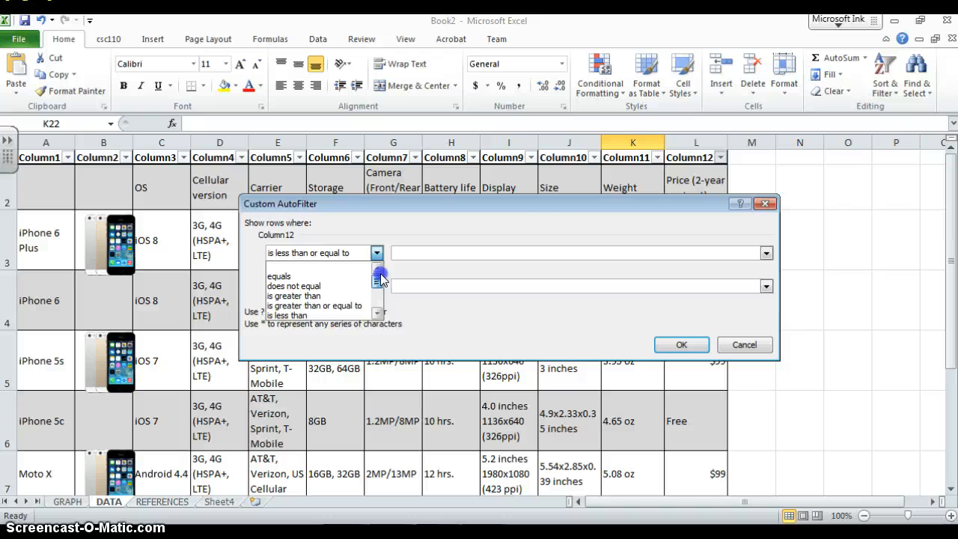
pyautogui.moveTo(381, 274); pyautogui.dragTo(381, 274)
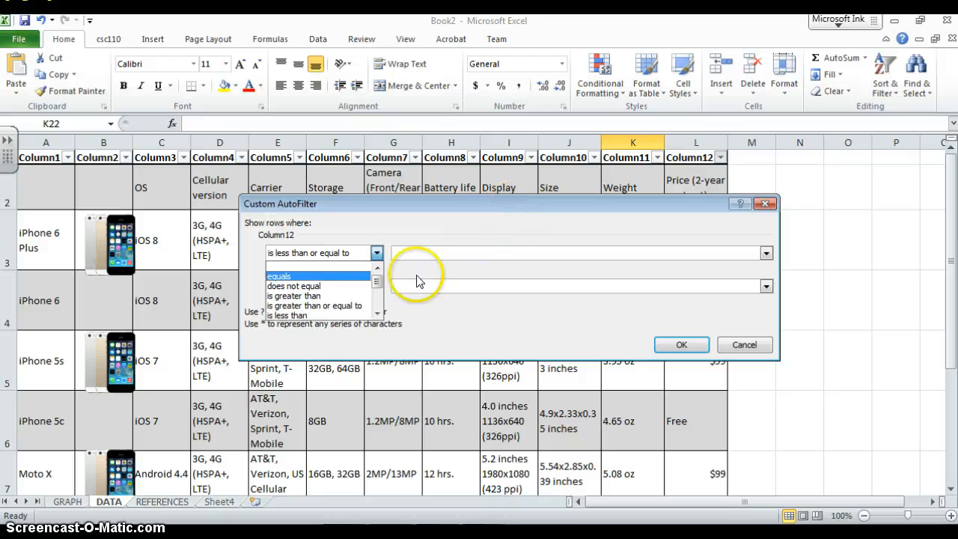
pyautogui.click(353, 252)
pyautogui.click(444, 254)
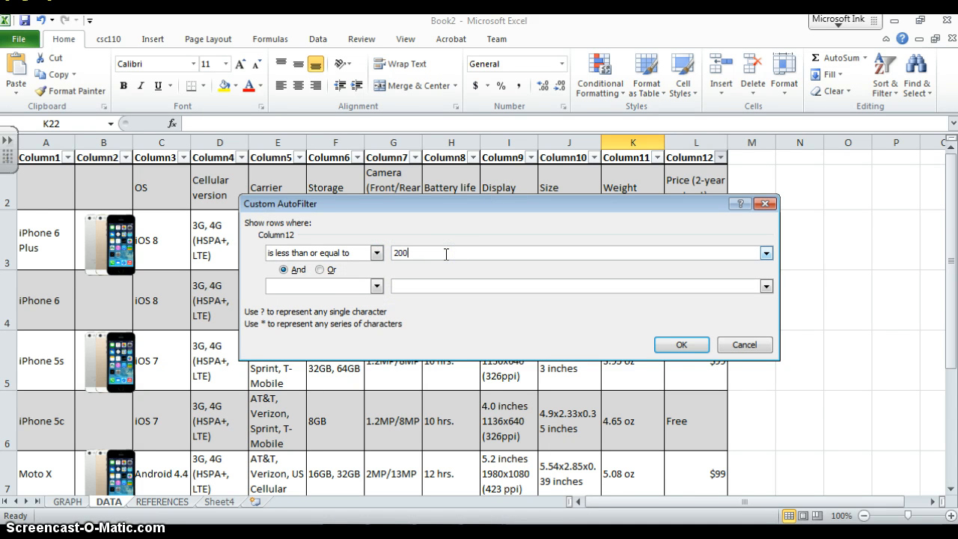
pyautogui.click(681, 345)
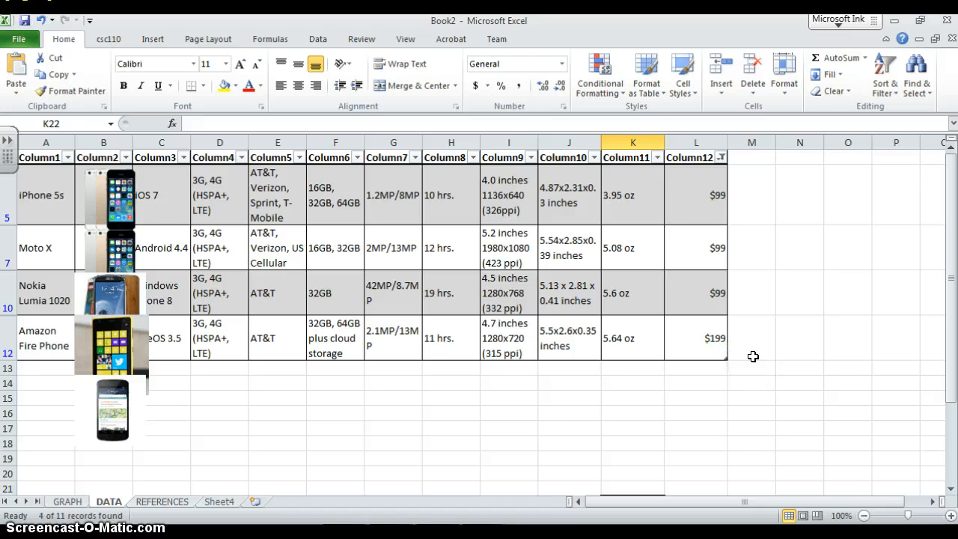
# Remove the 200 price limit from Column12 by including all of its values again
pyautogui.click(733, 157)
pyautogui.click(718, 157)
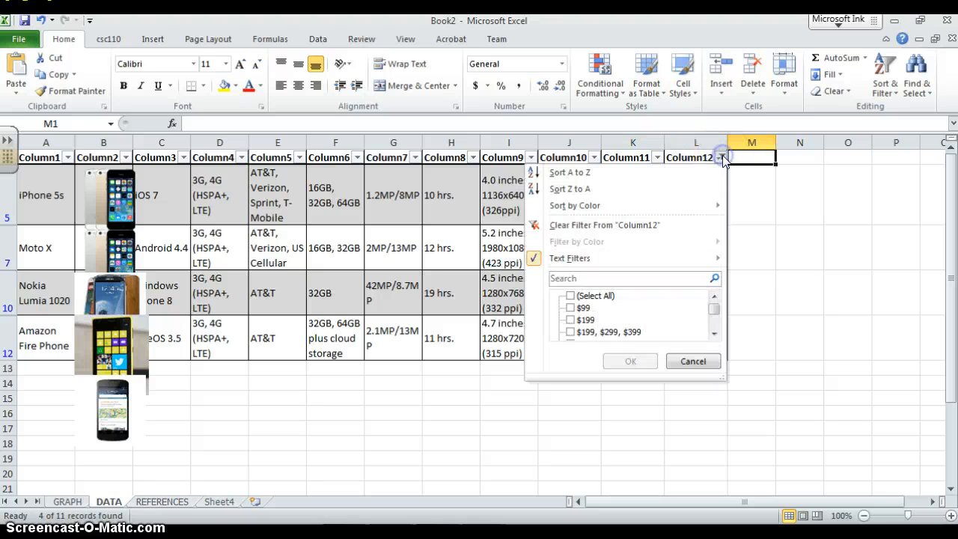
pyautogui.click(573, 296)
pyautogui.click(627, 361)
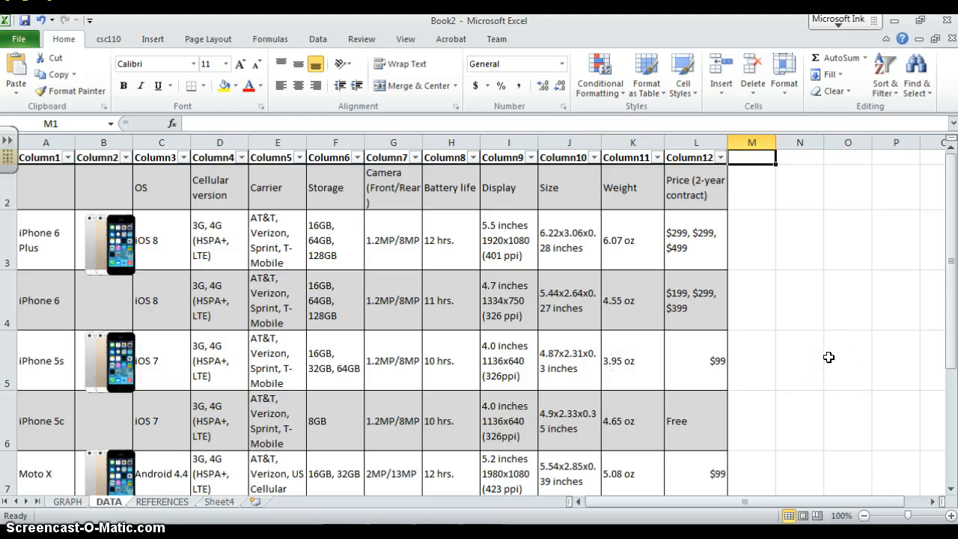
# Review the table's prices and apply a custom Column12 filter for values less than or equal to 299
pyautogui.scroll(-6, 829, 357)
pyautogui.scroll(6, 829, 357)
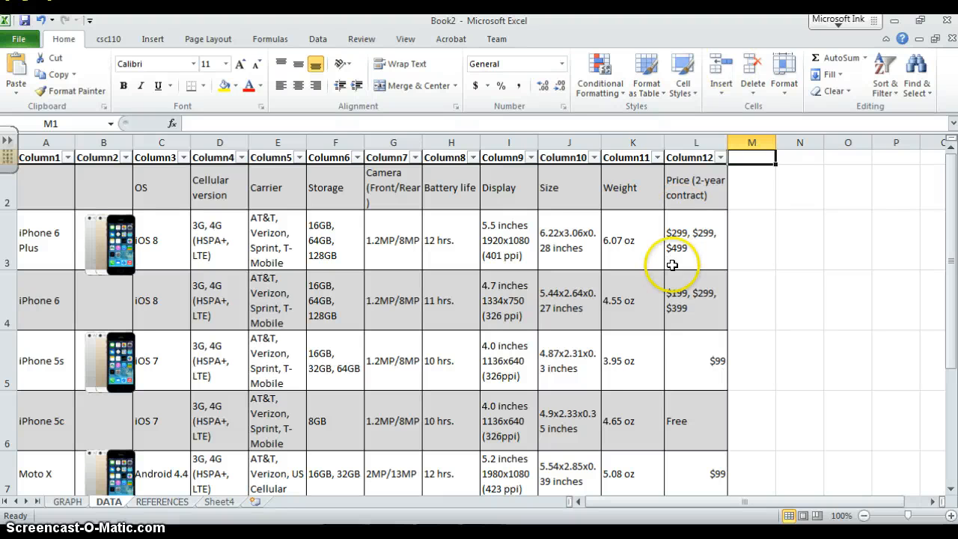
pyautogui.click(709, 257)
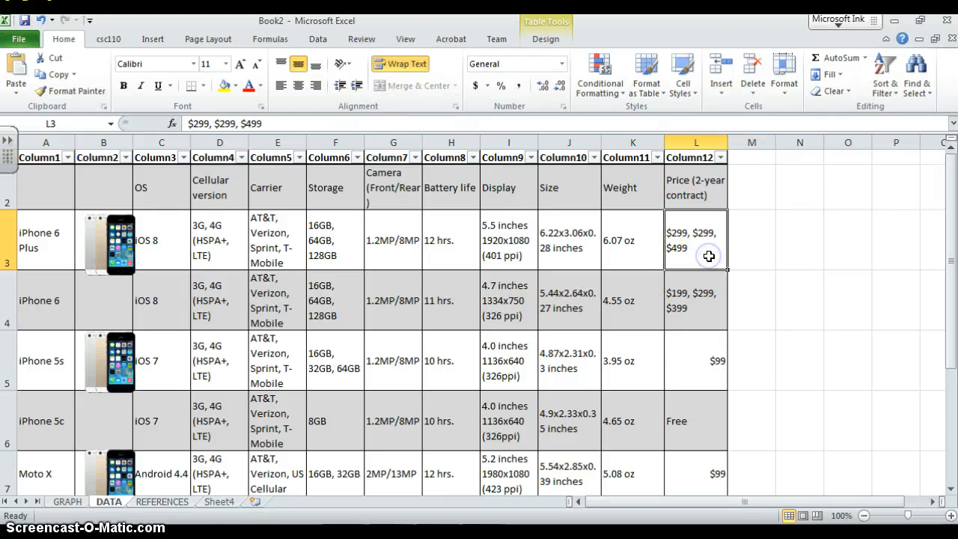
pyautogui.click(720, 158)
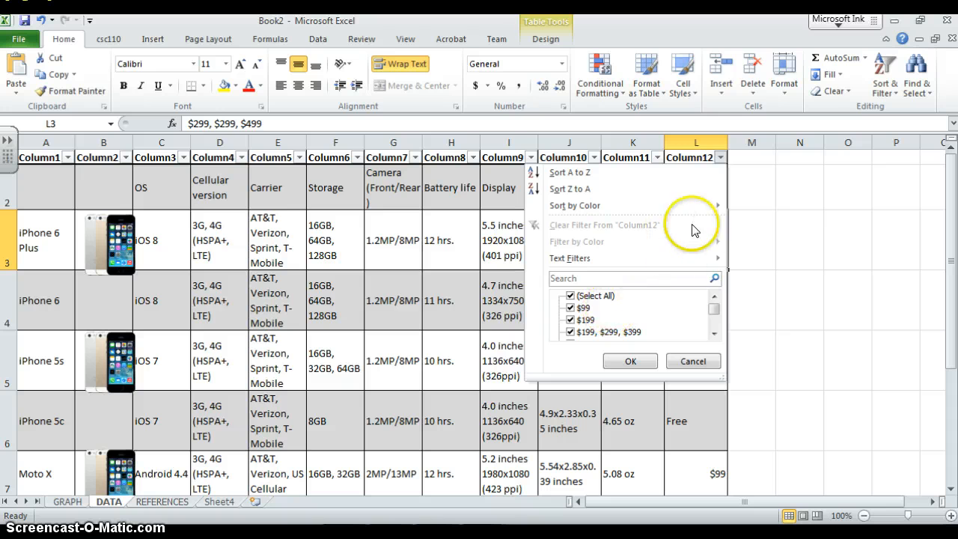
pyautogui.moveTo(702, 257)
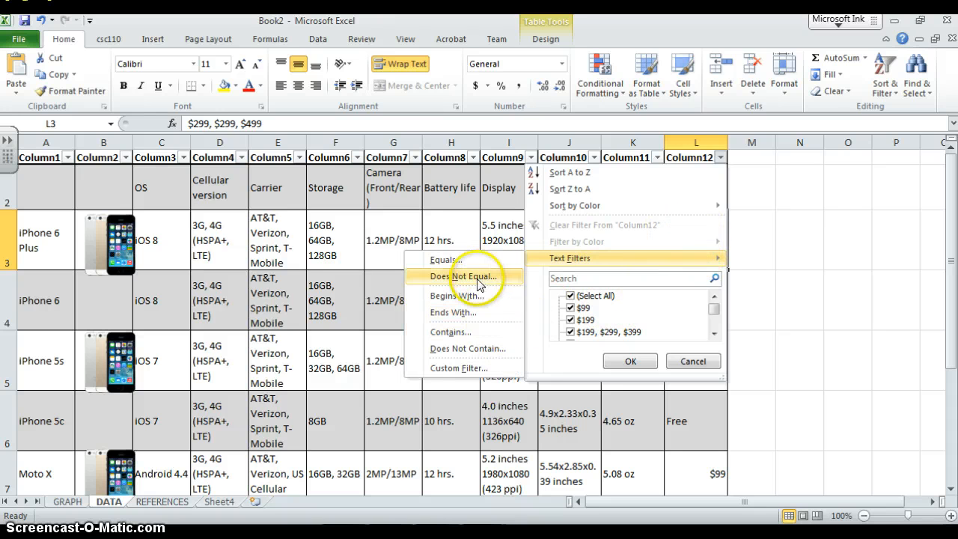
pyautogui.click(487, 335)
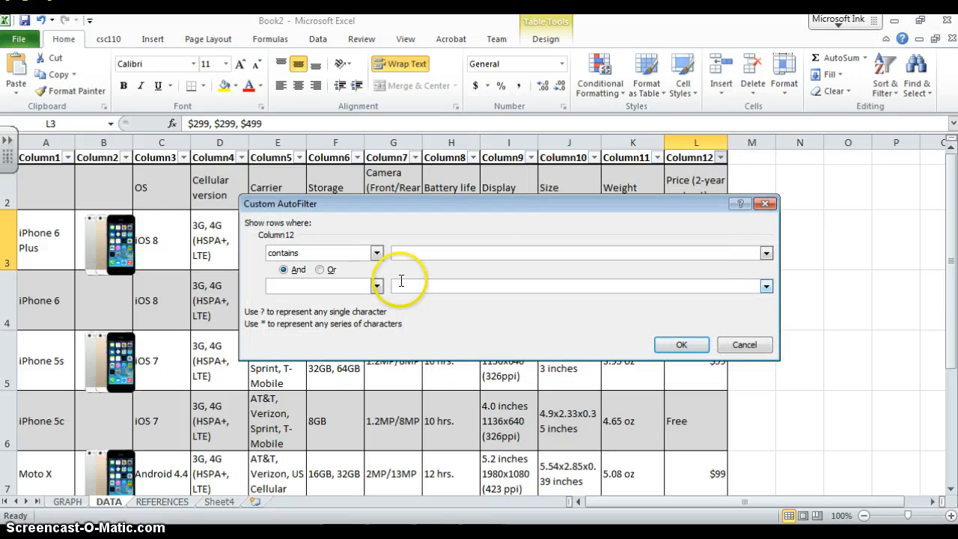
pyautogui.click(376, 253)
pyautogui.click(367, 267)
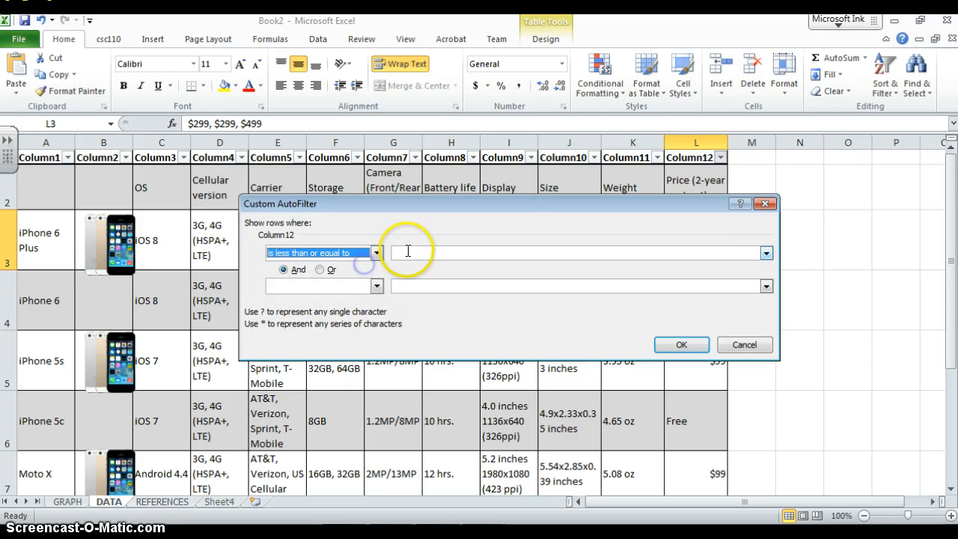
pyautogui.click(405, 250)
pyautogui.moveTo(437, 204); pyautogui.dragTo(474, 305)
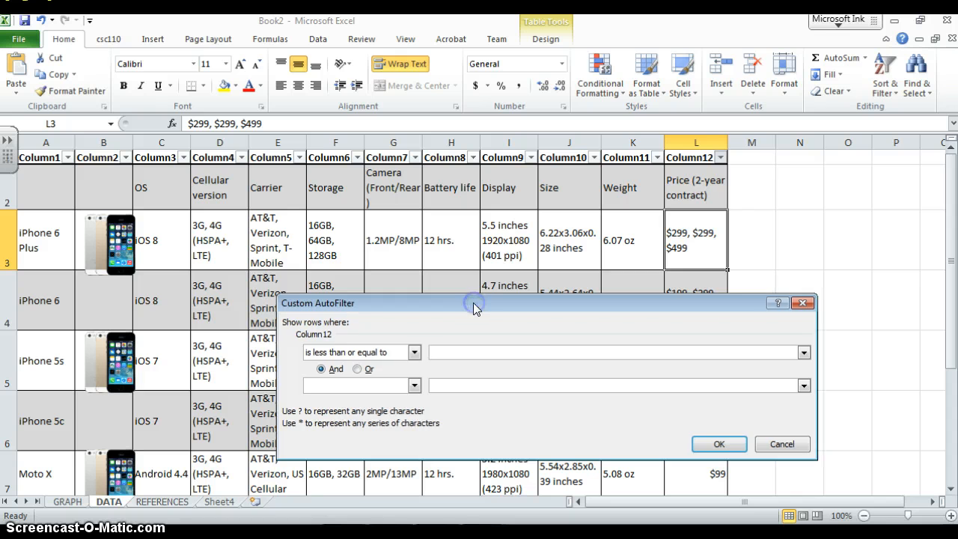
pyautogui.write('299')
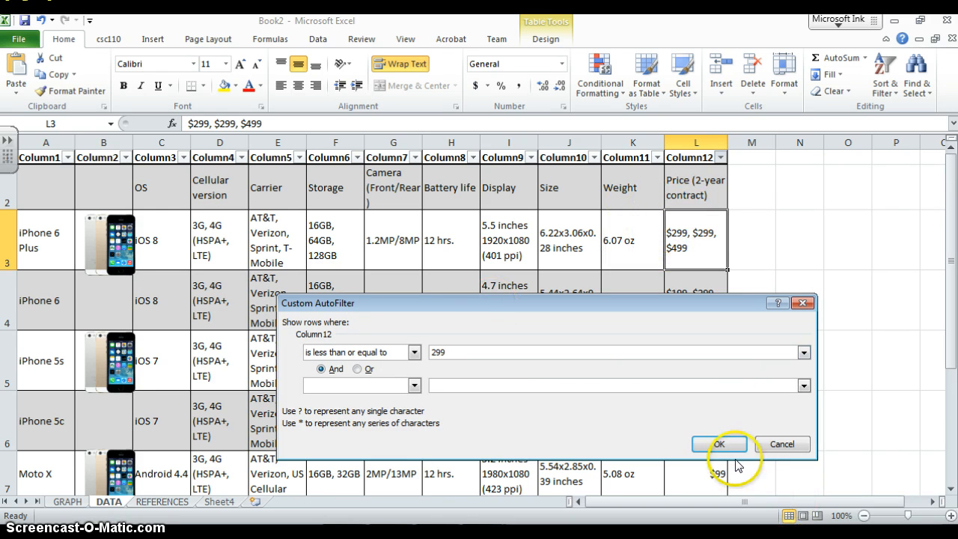
pyautogui.click(719, 445)
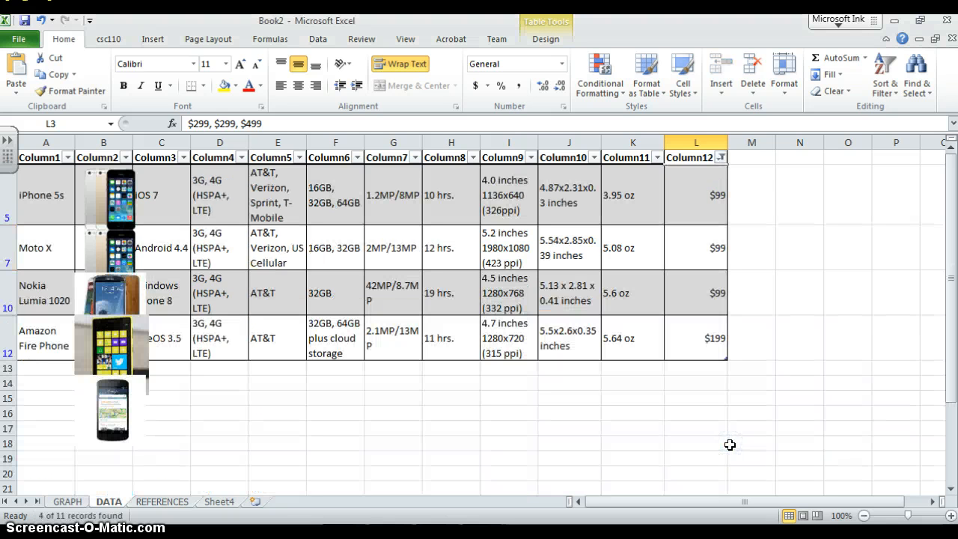
# Remove the 299 price limit from Column12 by selecting all of its values
pyautogui.click(721, 157)
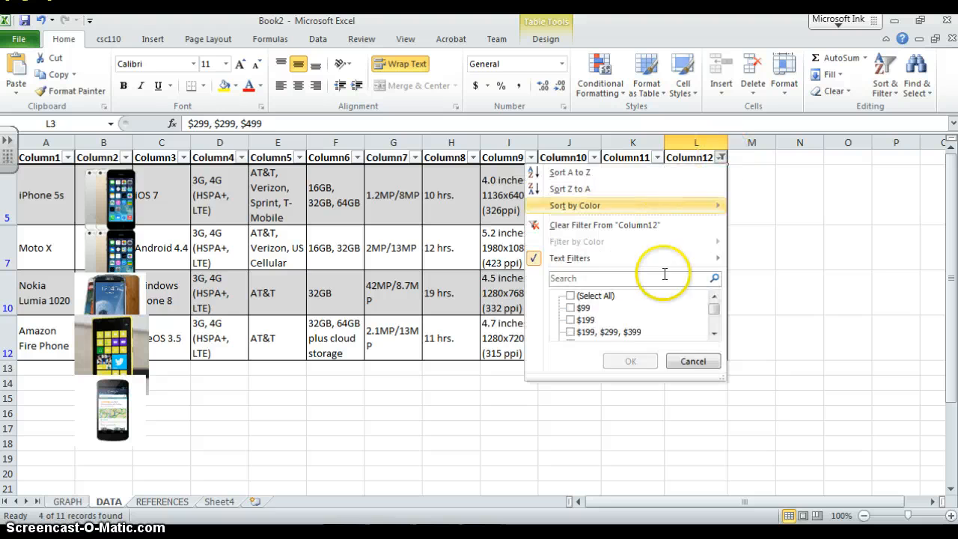
pyautogui.click(593, 296)
pyautogui.click(631, 361)
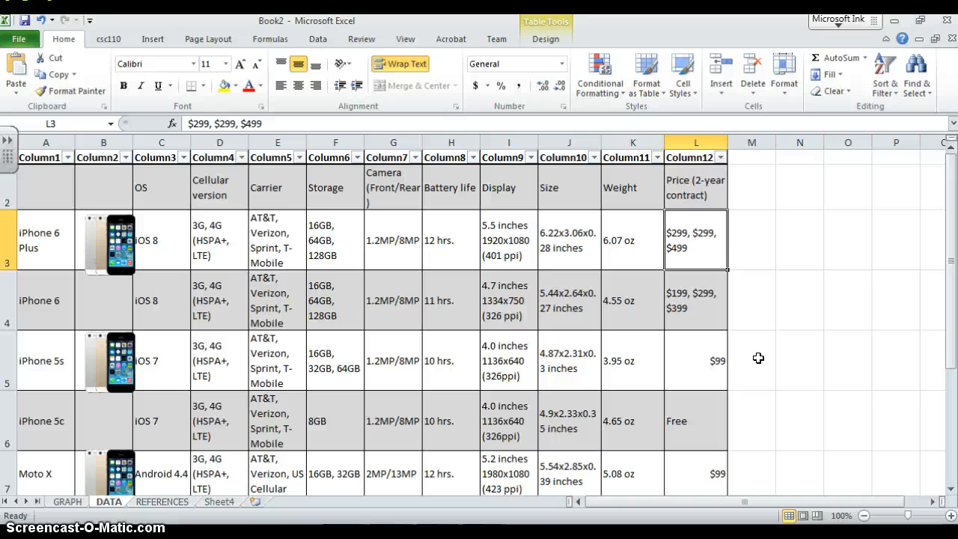
# Remove the commas and the duplicate $299 from the iPhone 6 Plus price in L3, leaving $299 $499
pyautogui.doubleClick(691, 232)
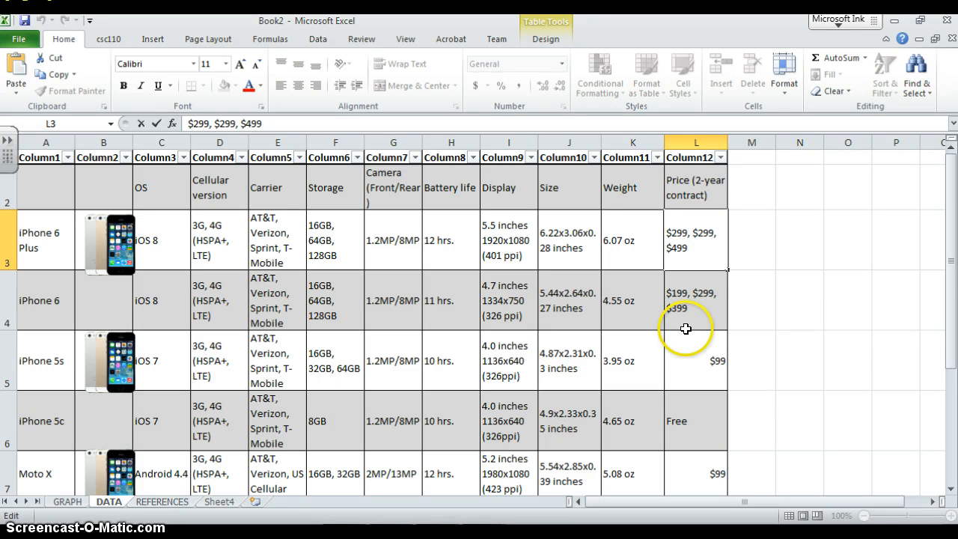
pyautogui.press('BackSpace')
pyautogui.press('BackSpace')
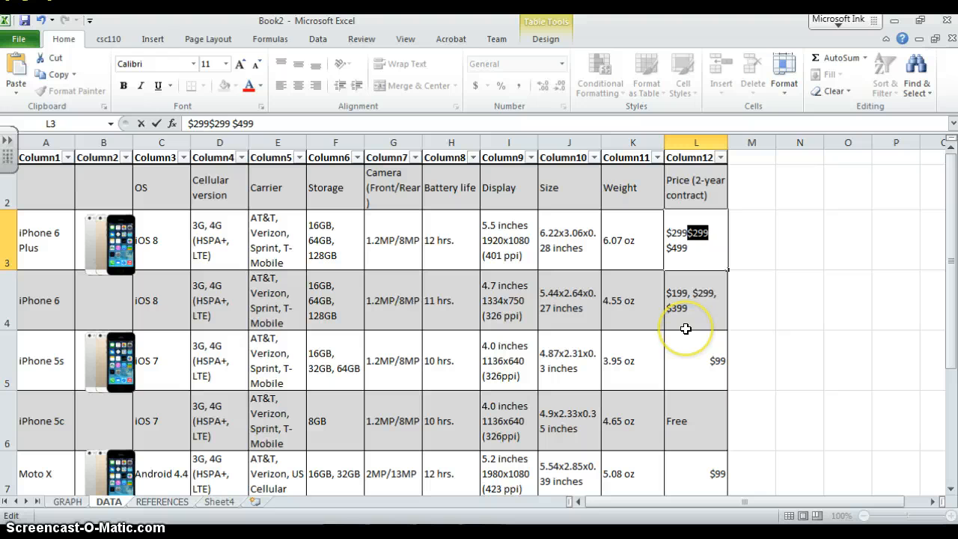
pyautogui.press('BackSpace')
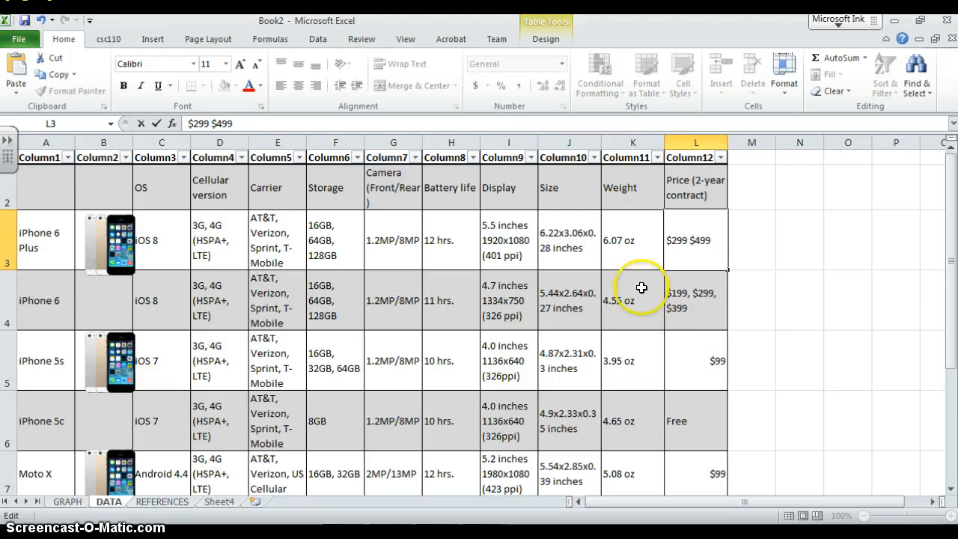
# Put a separate $299 price in cell N3 beside the table
pyautogui.click(815, 252)
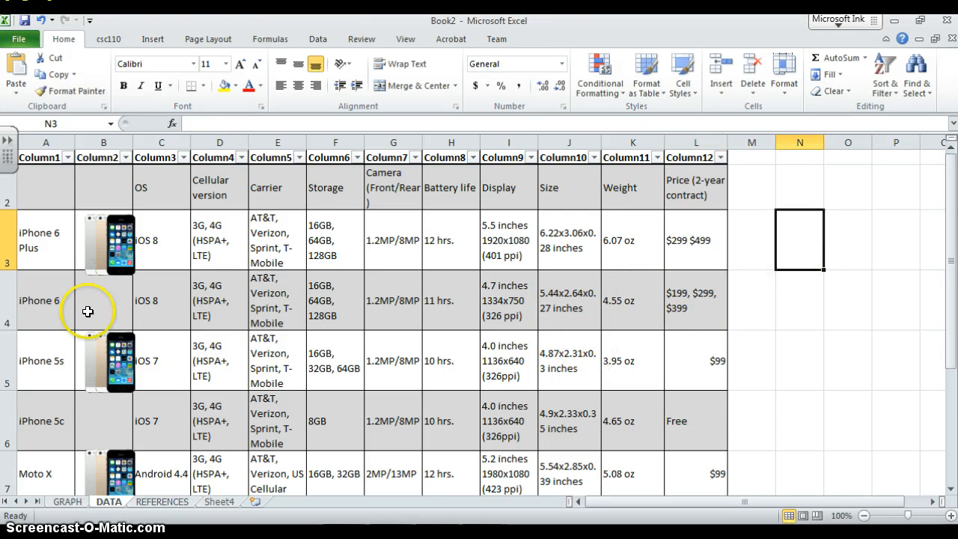
pyautogui.write('$299')
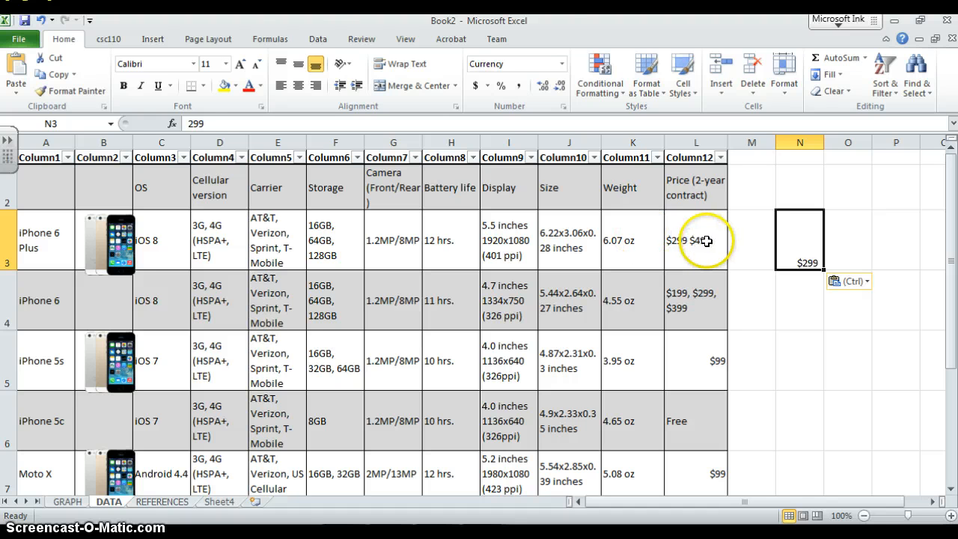
pyautogui.doubleClick(707, 239)
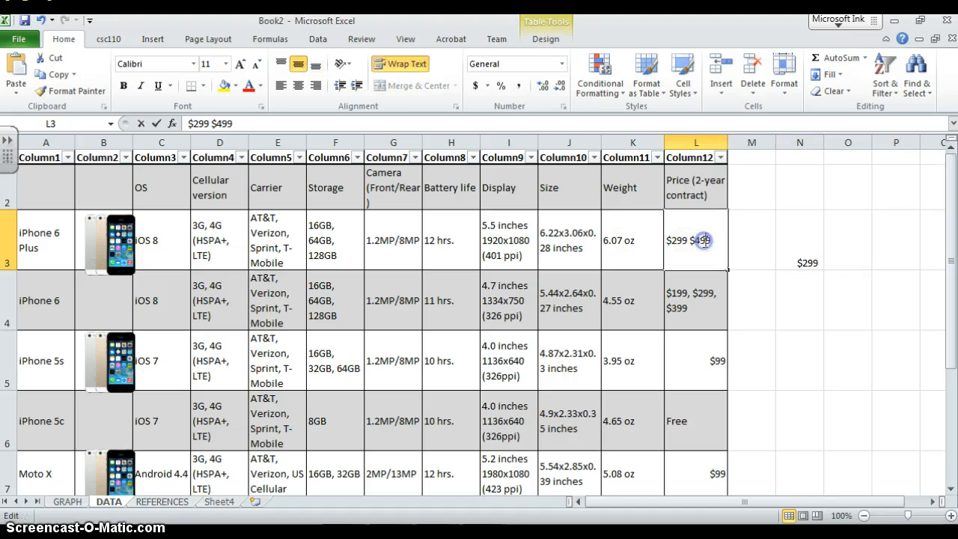
pyautogui.click(810, 293)
# Insert two blank rows above the iPhone 6 row and fill the iPhone 6 Plus row down into both
pyautogui.click(9, 287)
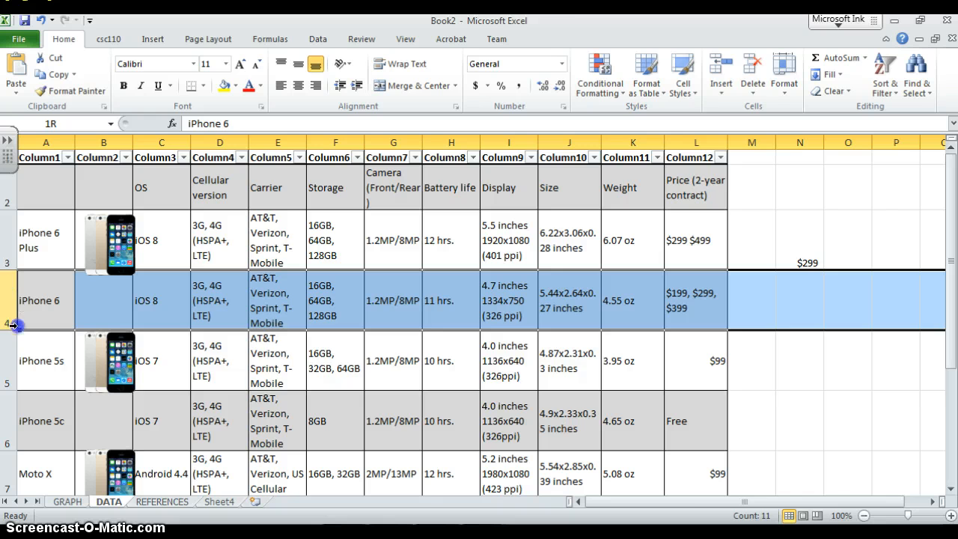
pyautogui.moveTo(12, 325); pyautogui.dragTo(17, 338)
pyautogui.rightClick(10, 287)
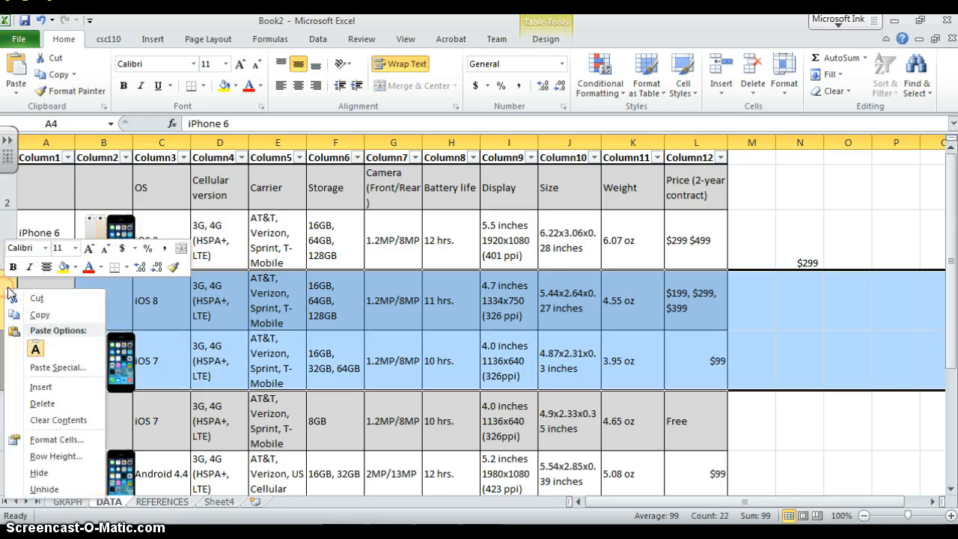
pyautogui.click(73, 389)
pyautogui.click(572, 289)
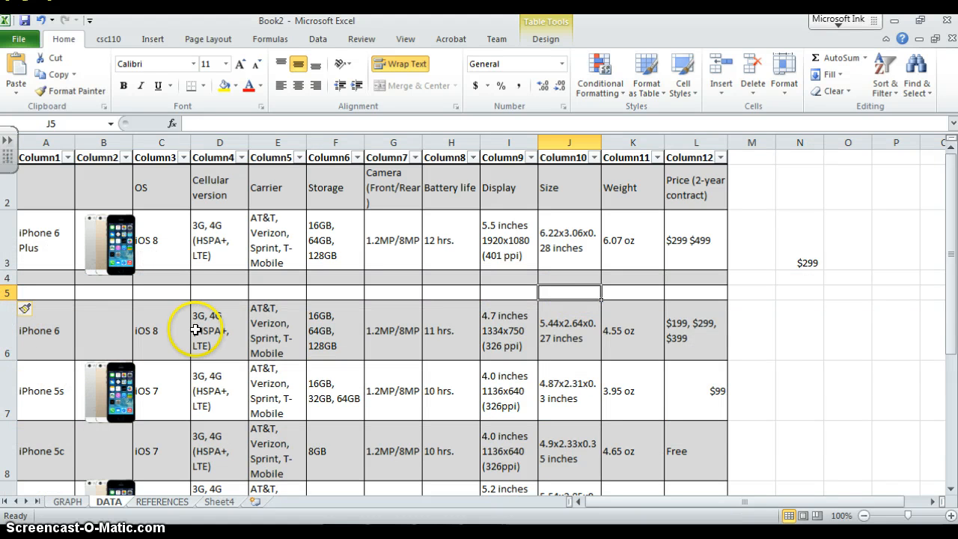
pyautogui.moveTo(71, 220); pyautogui.dragTo(710, 235)
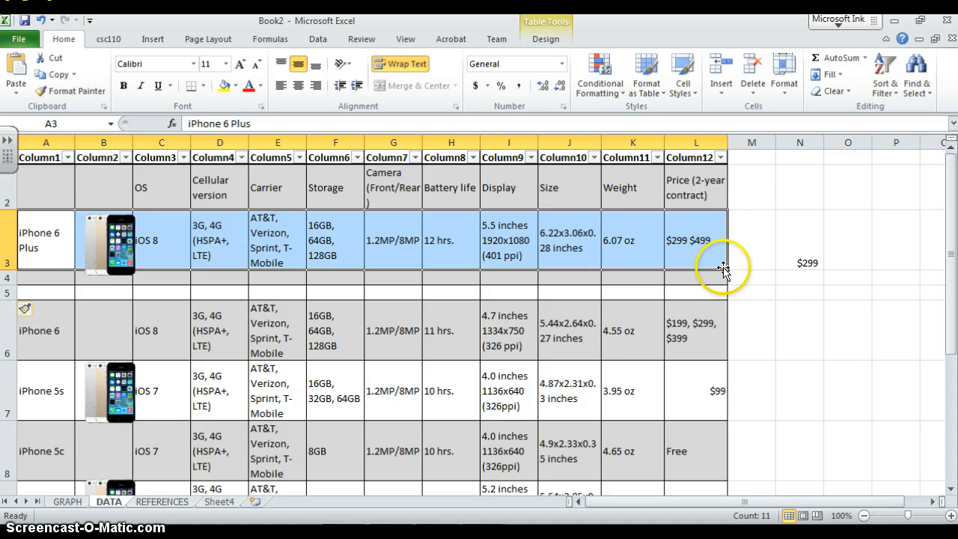
pyautogui.moveTo(727, 268); pyautogui.dragTo(726, 294)
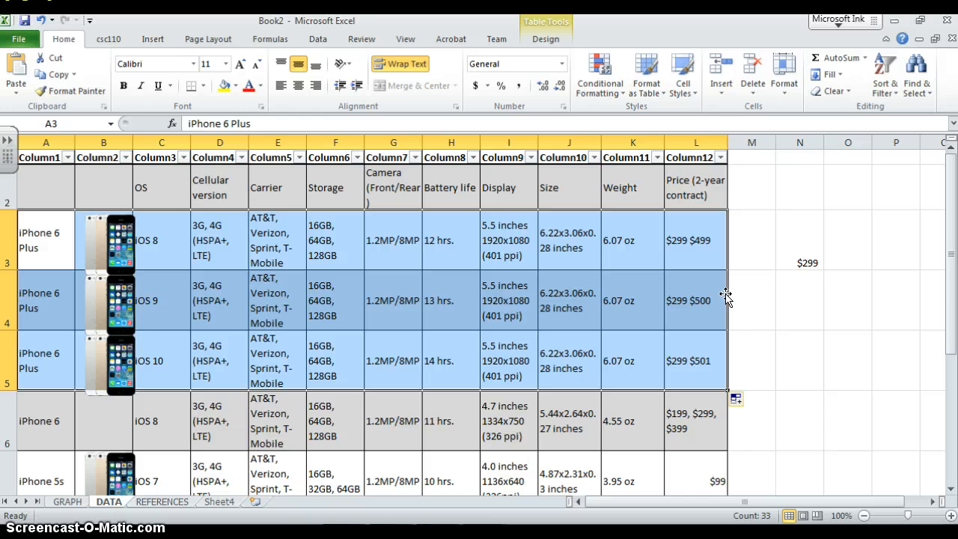
# Shorten the prices of the first two iPhone 6 Plus rows in L3 and L4 to $299
pyautogui.doubleClick(690, 240)
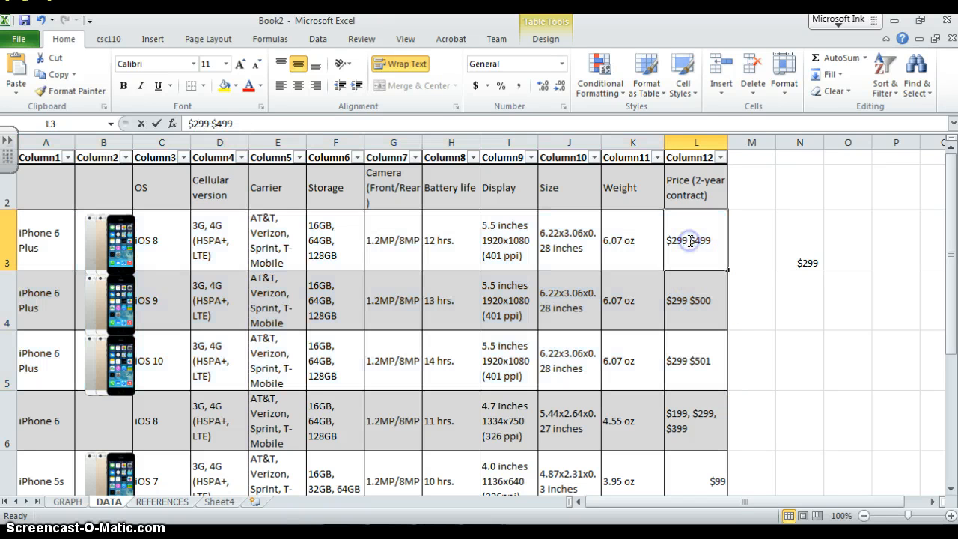
pyautogui.moveTo(691, 240); pyautogui.dragTo(721, 236)
pyautogui.press('BackSpace')
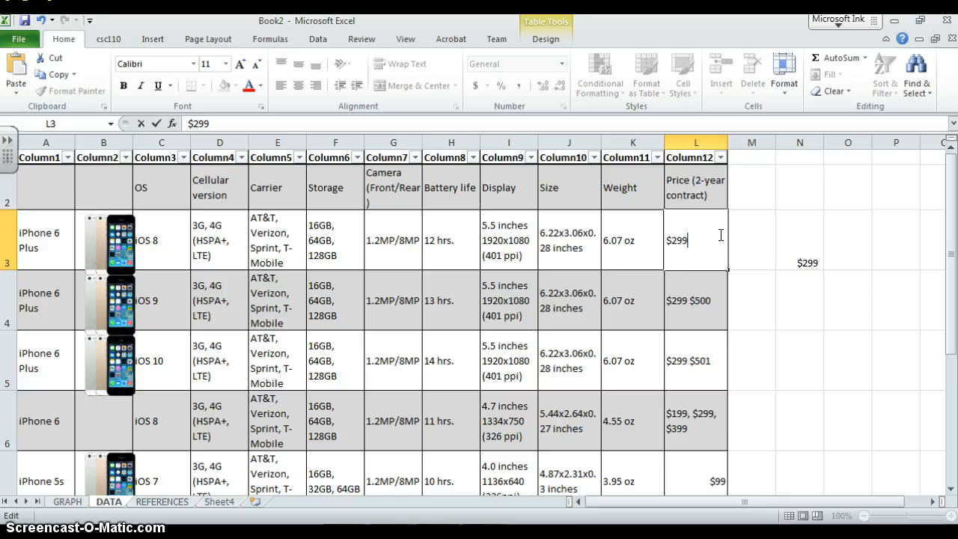
pyautogui.click(690, 301)
pyautogui.doubleClick(690, 301)
pyautogui.moveTo(691, 301); pyautogui.dragTo(714, 302)
pyautogui.press('BackSpace')
# Clear the price of the third iPhone 6 Plus row in L5
pyautogui.doubleClick(717, 365)
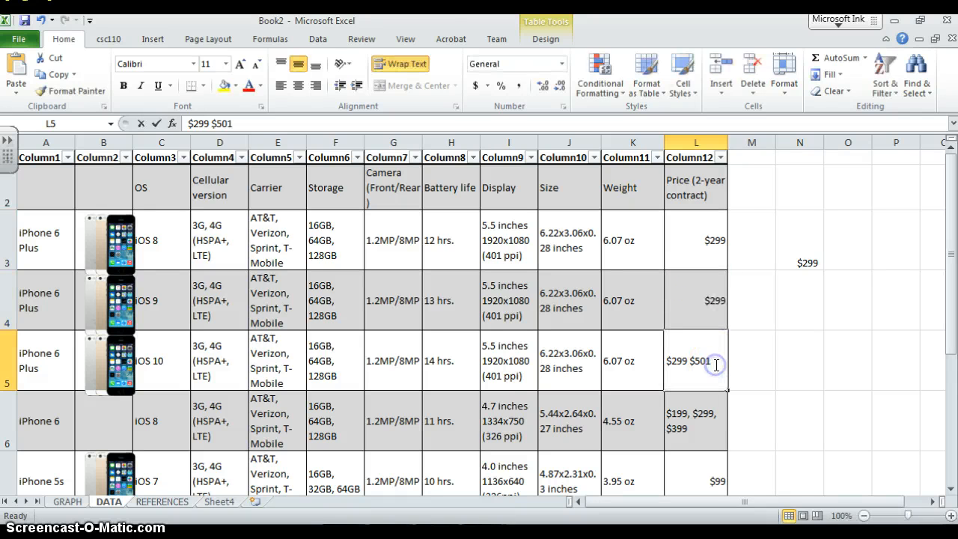
pyautogui.moveTo(700, 369); pyautogui.dragTo(652, 359)
pyautogui.press('BackSpace')
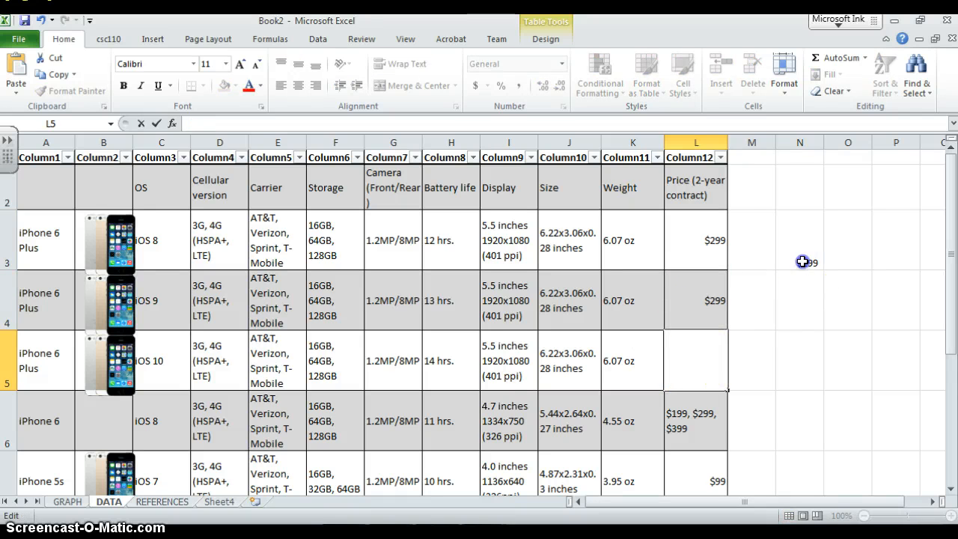
# Set the second iPhone 6 Plus price in L4 to $499 and delete the stray price in N3
pyautogui.click(802, 262)
pyautogui.click(683, 310)
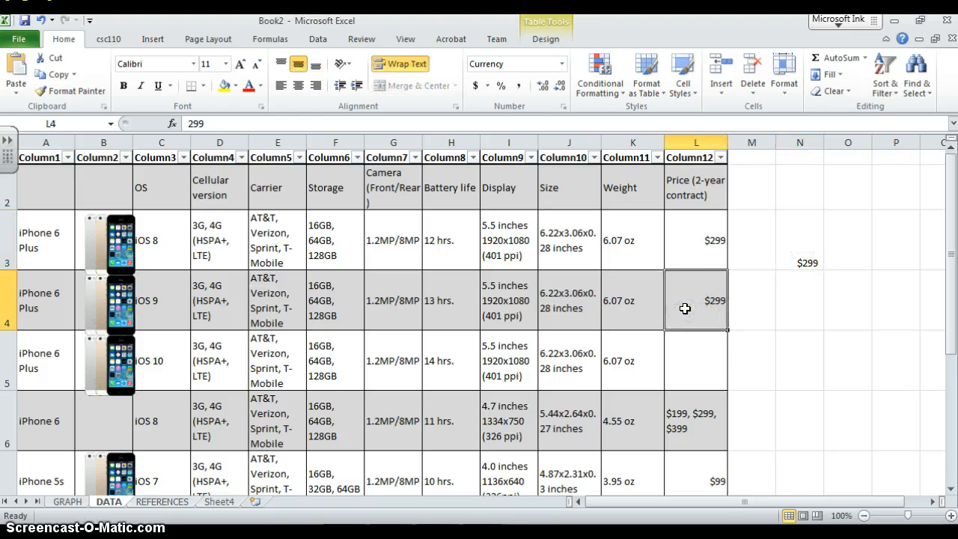
pyautogui.doubleClick(715, 301)
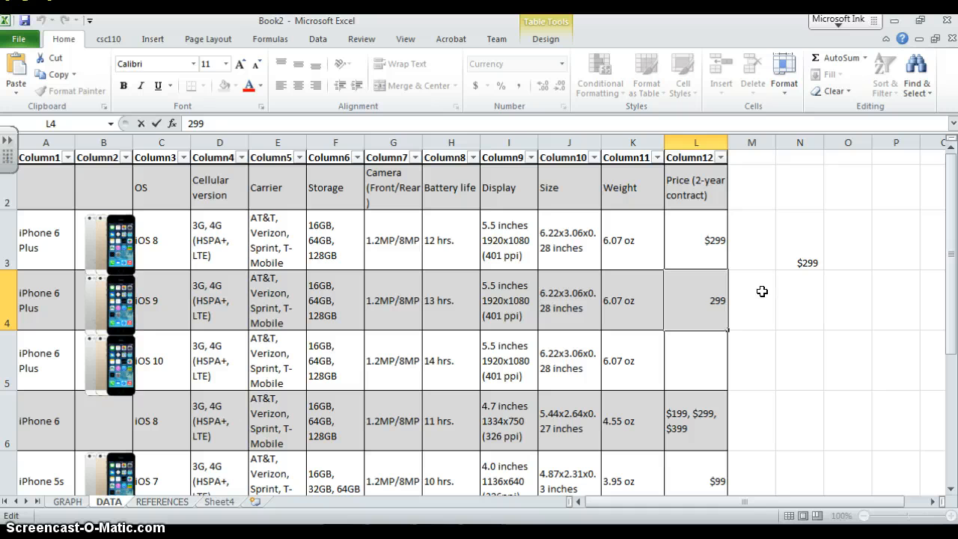
pyautogui.write('4')
pyautogui.click(761, 291)
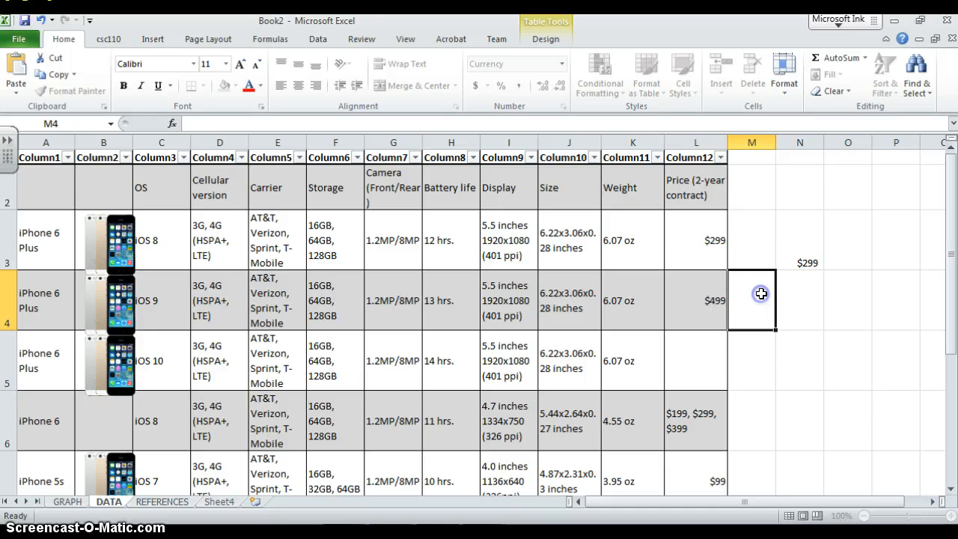
pyautogui.click(795, 254)
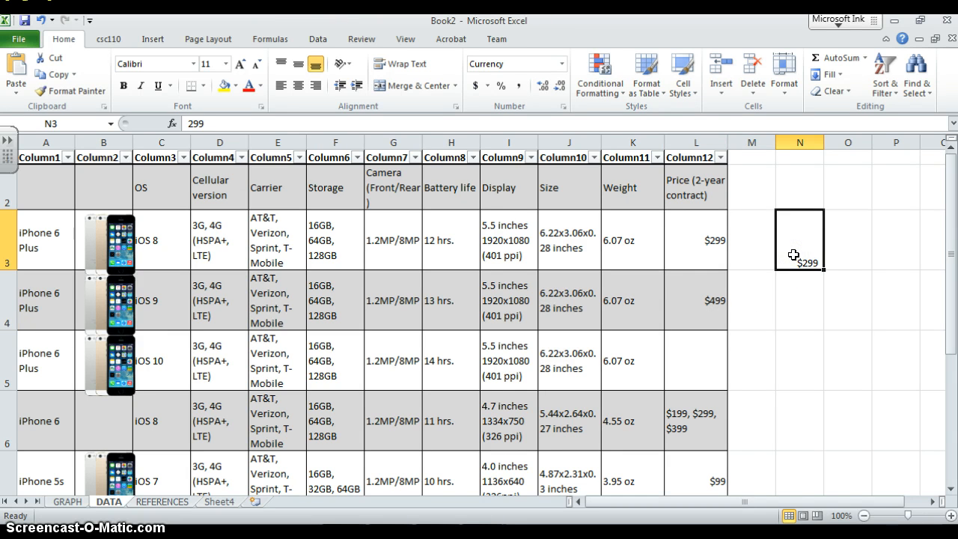
pyautogui.press('Delete')
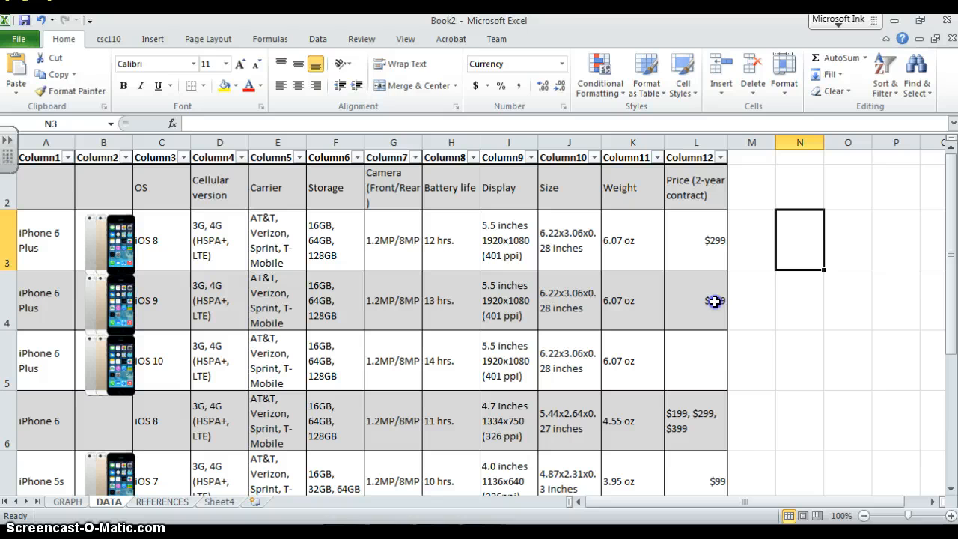
# Set the iPhone 6 Plus prices to 399 in L4 and 499 in L5
pyautogui.doubleClick(715, 301)
pyautogui.write('3')
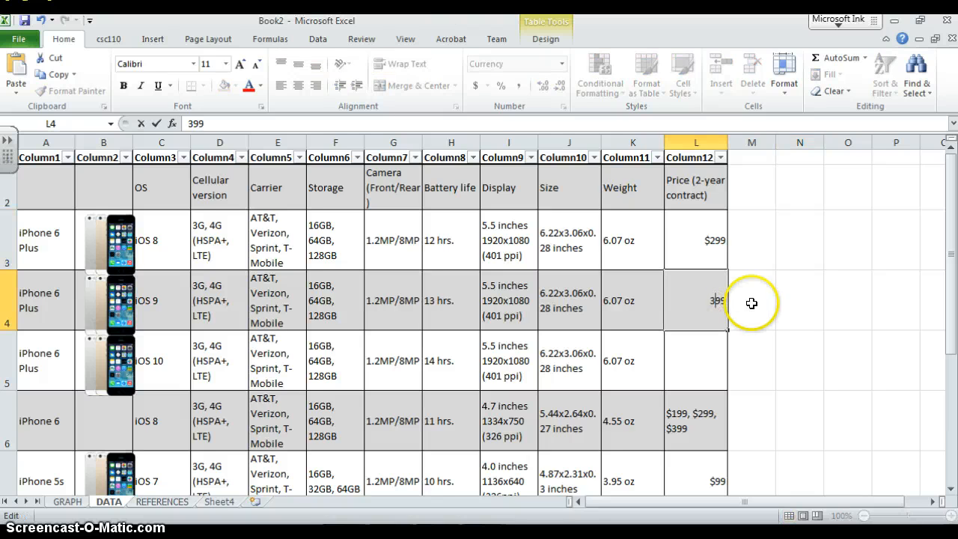
pyautogui.click(709, 362)
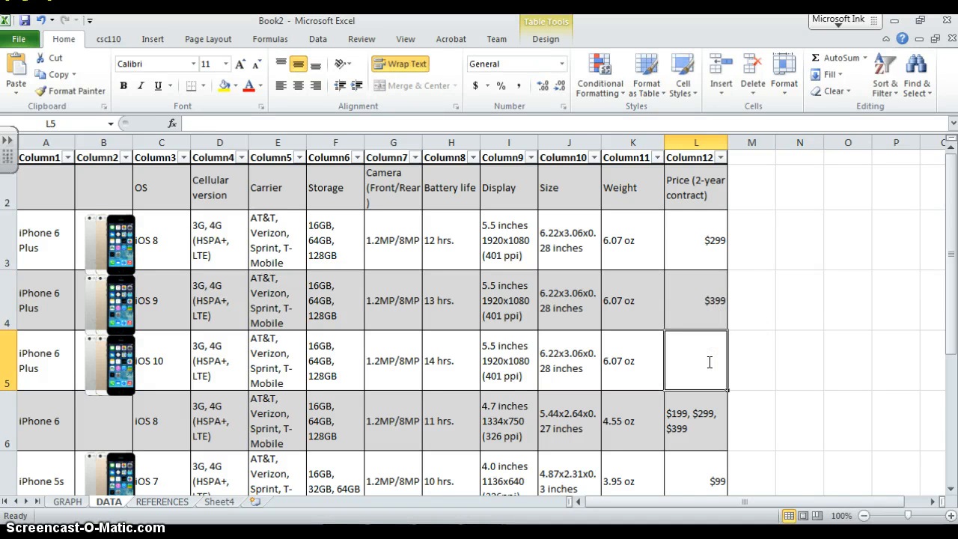
pyautogui.write('499')
pyautogui.press('Return')
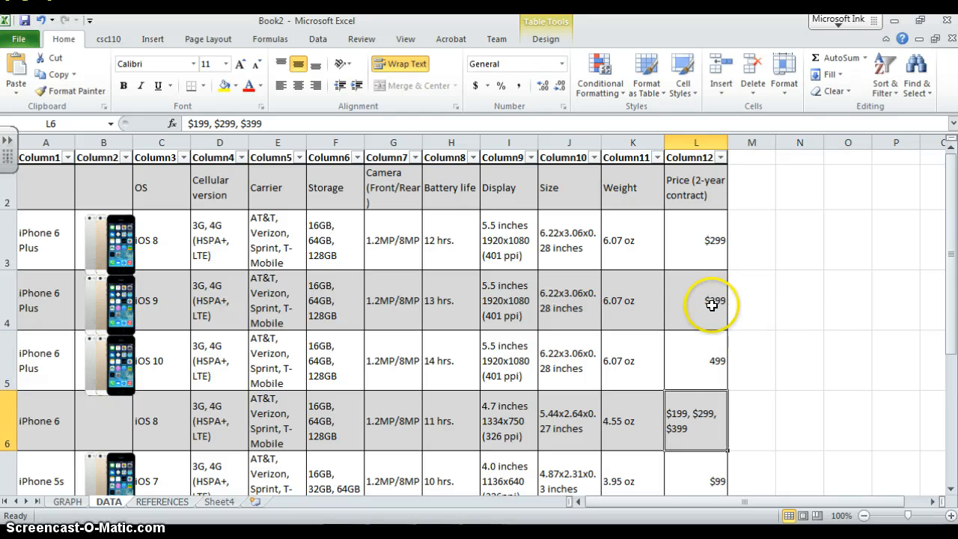
# Fill the currency-formatted price from L4 down into L5 and set L5 to 499
pyautogui.click(712, 305)
pyautogui.moveTo(727, 329); pyautogui.dragTo(712, 365)
pyautogui.click(709, 363)
pyautogui.doubleClick(712, 360)
pyautogui.doubleClick(715, 361)
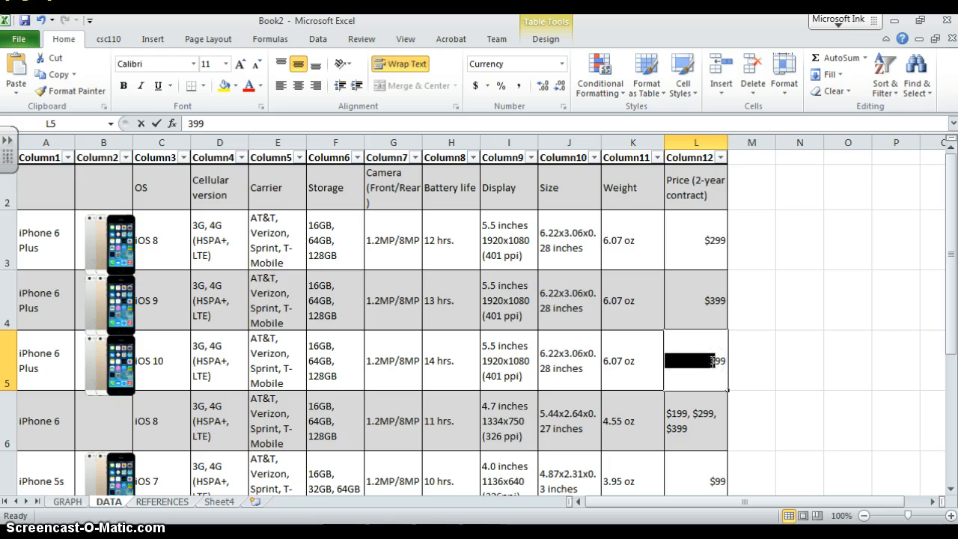
pyautogui.write('499')
pyautogui.press('Return')
# Insert two blank rows above the iPhone 5s row and fill the iPhone 6 row down into both
pyautogui.scroll(-3, 726, 375)
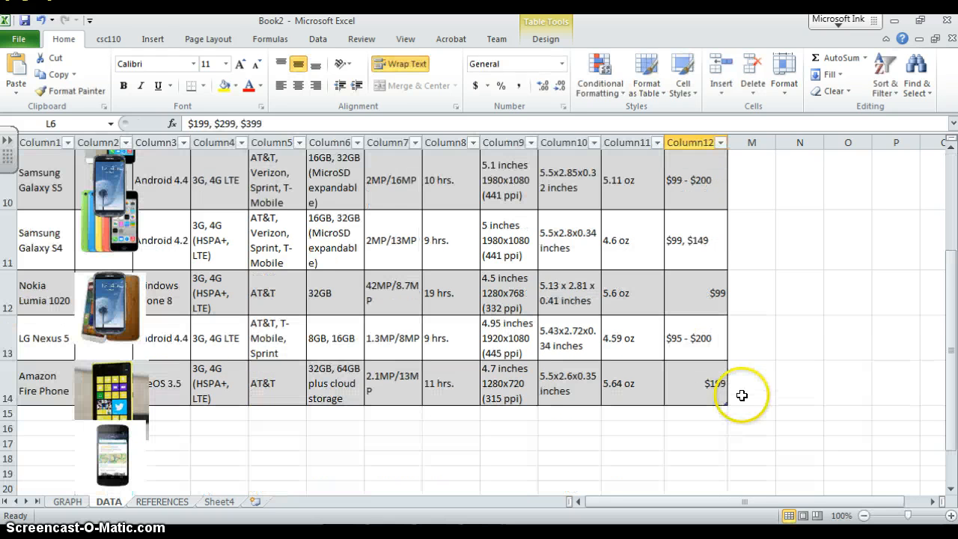
pyautogui.scroll(2, 738, 367)
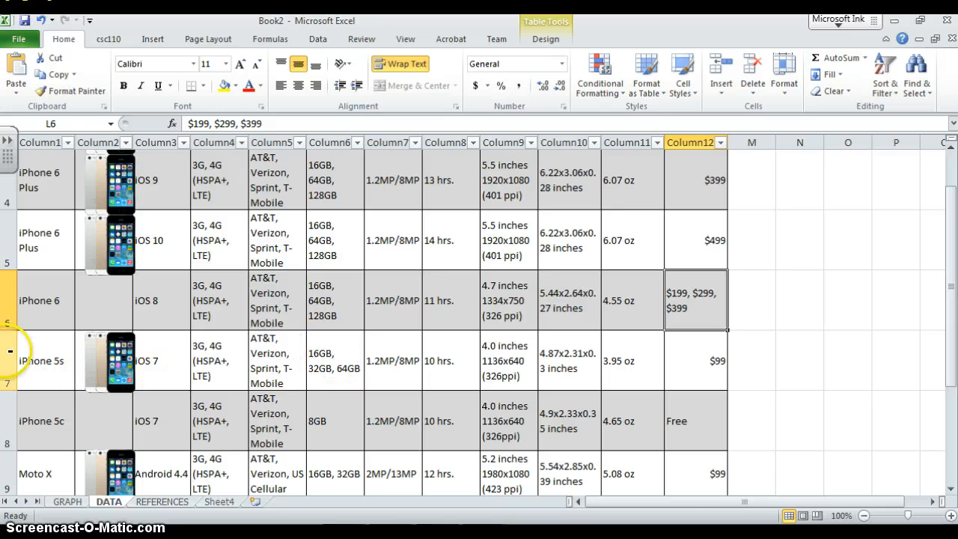
pyautogui.moveTo(10, 351); pyautogui.dragTo(14, 392)
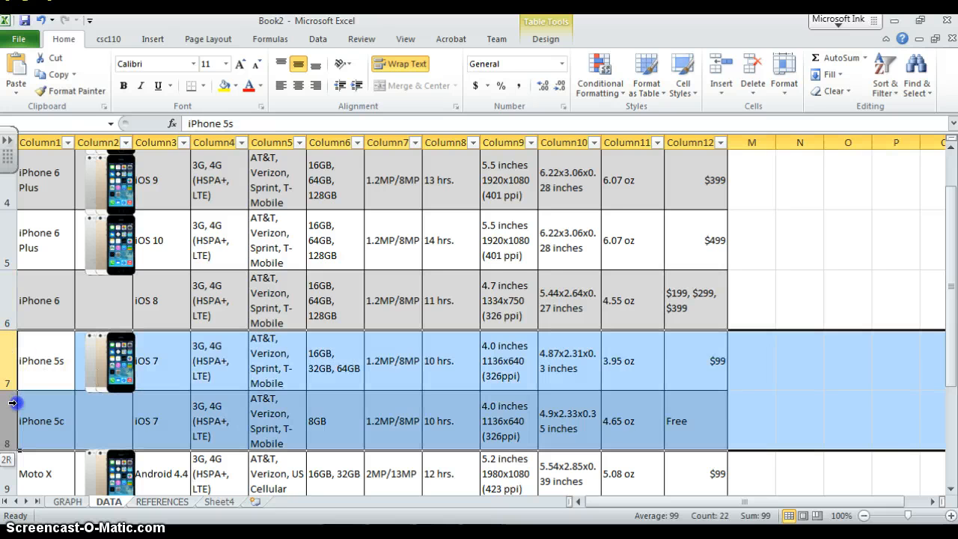
pyautogui.rightClick(12, 360)
pyautogui.click(46, 249)
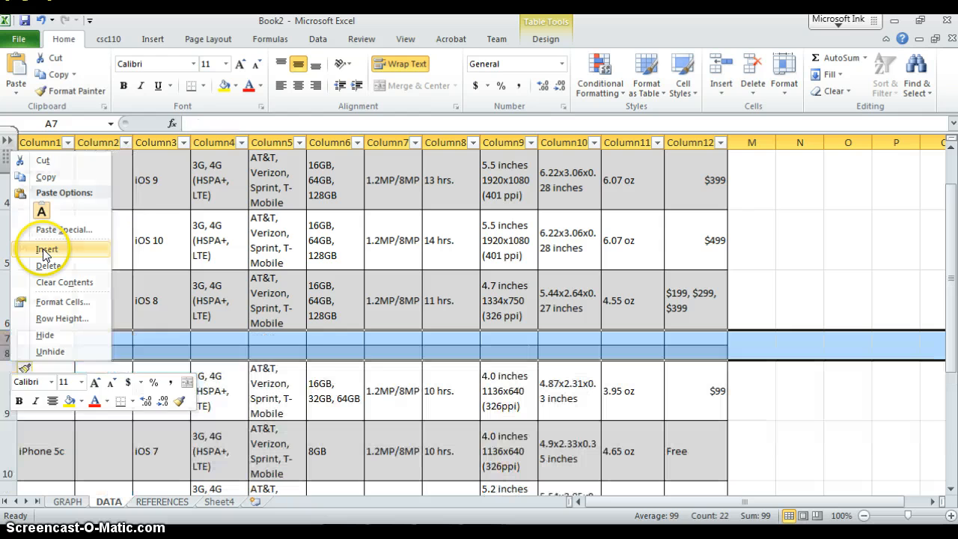
pyautogui.click(361, 338)
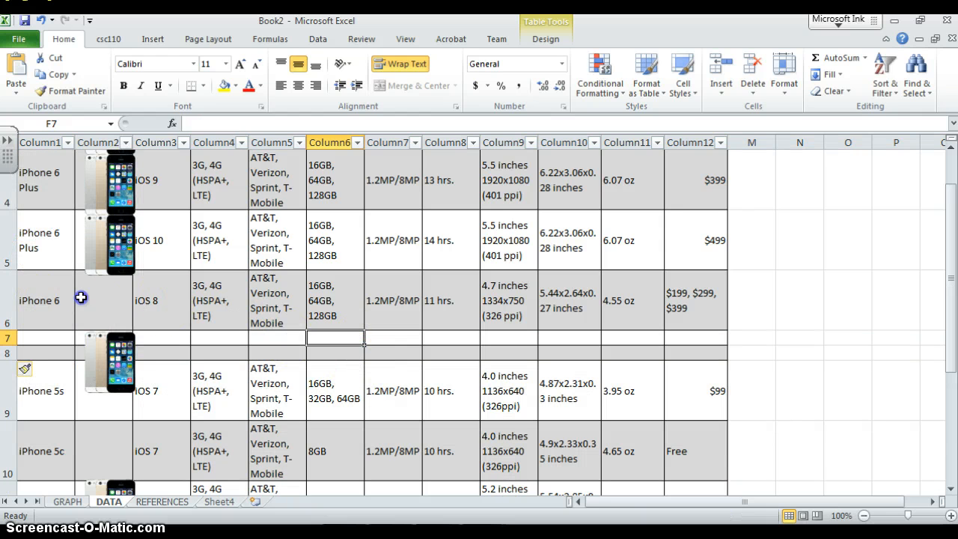
pyautogui.moveTo(80, 298); pyautogui.dragTo(693, 298)
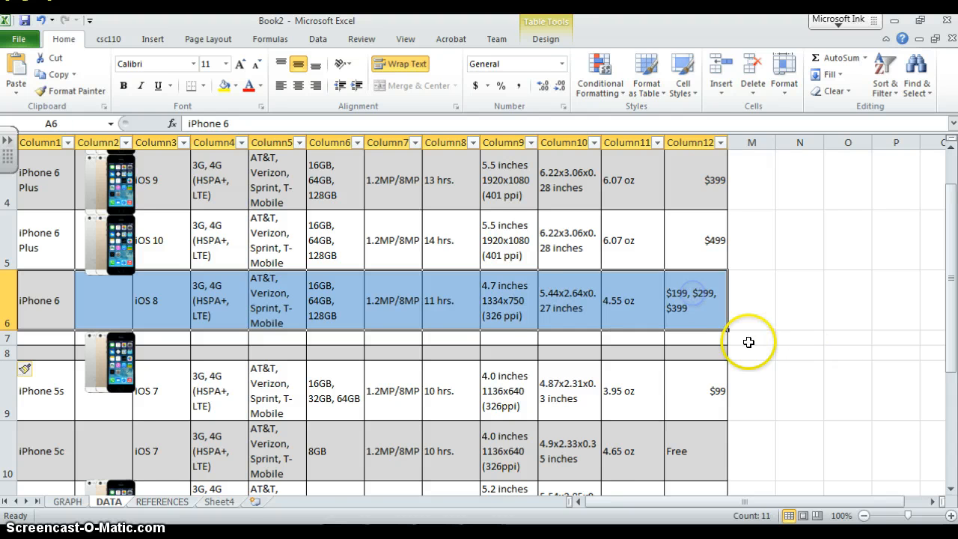
pyautogui.moveTo(727, 329); pyautogui.dragTo(690, 366)
# Reduce the price list of the first filled iPhone row in L7 to $299
pyautogui.doubleClick(704, 367)
pyautogui.press('Delete')
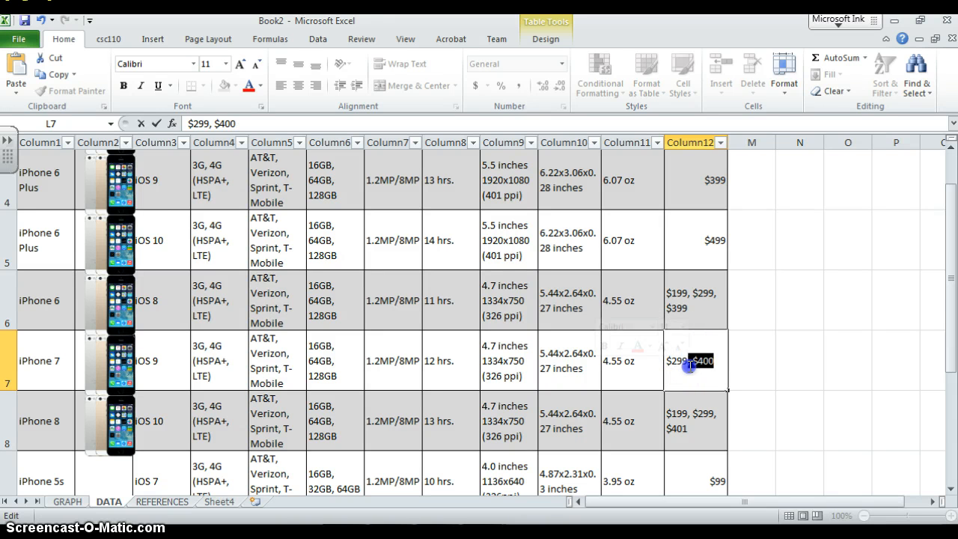
pyautogui.press('Delete')
# Replace the price list of the second filled iPhone row in L8 with the single price $399
pyautogui.click(706, 419)
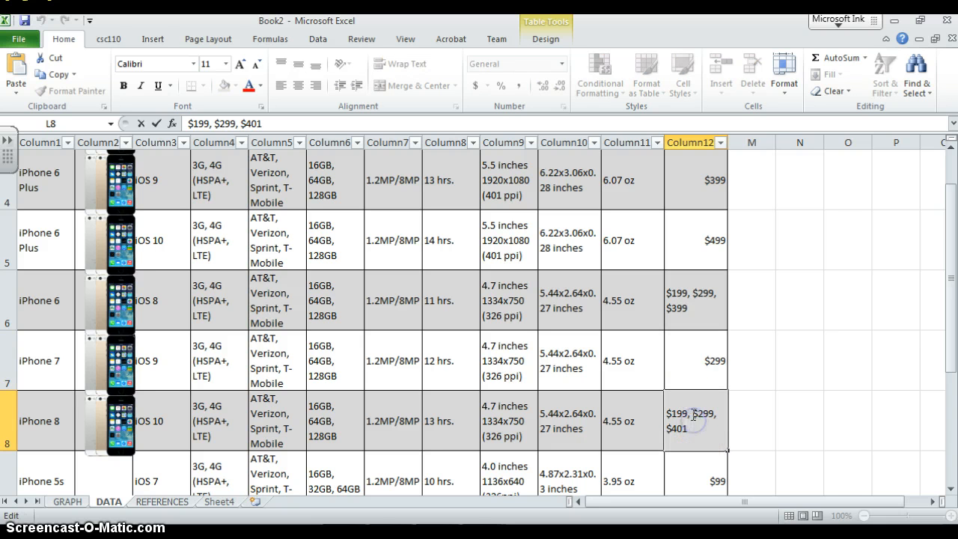
pyautogui.moveTo(699, 418)
pyautogui.mouseDown()
pyautogui.moveTo(705, 430)
pyautogui.moveTo(690, 416)
pyautogui.mouseUp()
pyautogui.click(691, 434)
pyautogui.press('Delete')
pyautogui.press('BackSpace')
pyautogui.press('BackSpace')
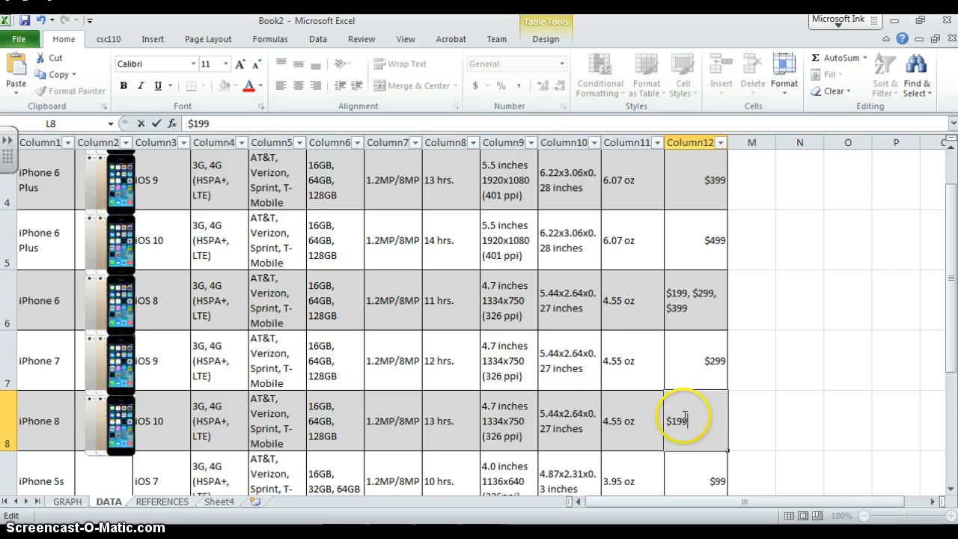
pyautogui.click(677, 421)
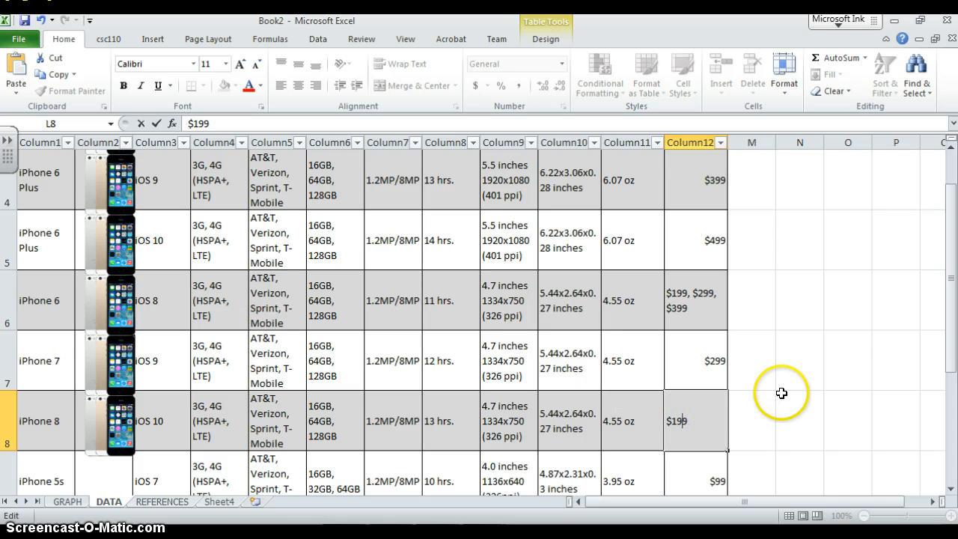
pyautogui.press('Return')
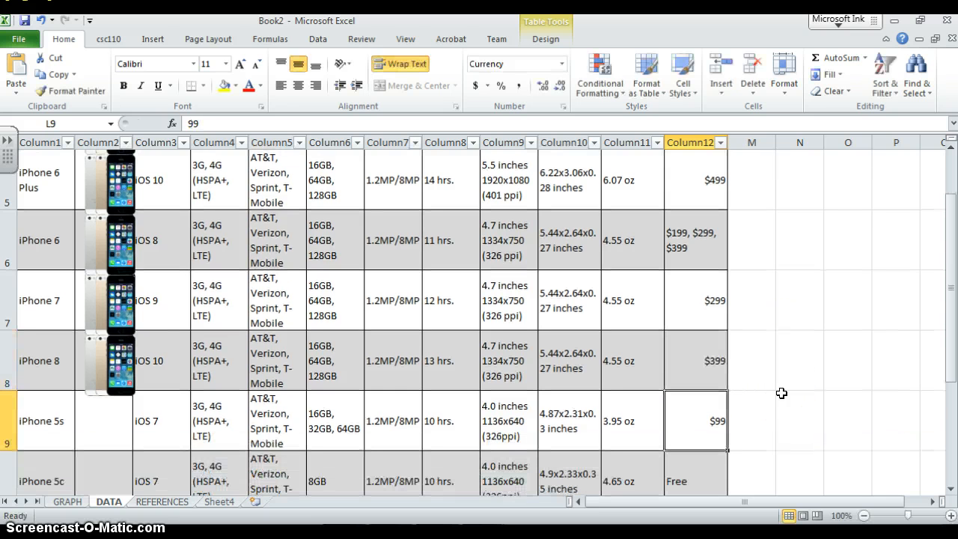
# Start saving the workbook and choose the Desktop as its location
pyautogui.hotkey('ctrl', 's')
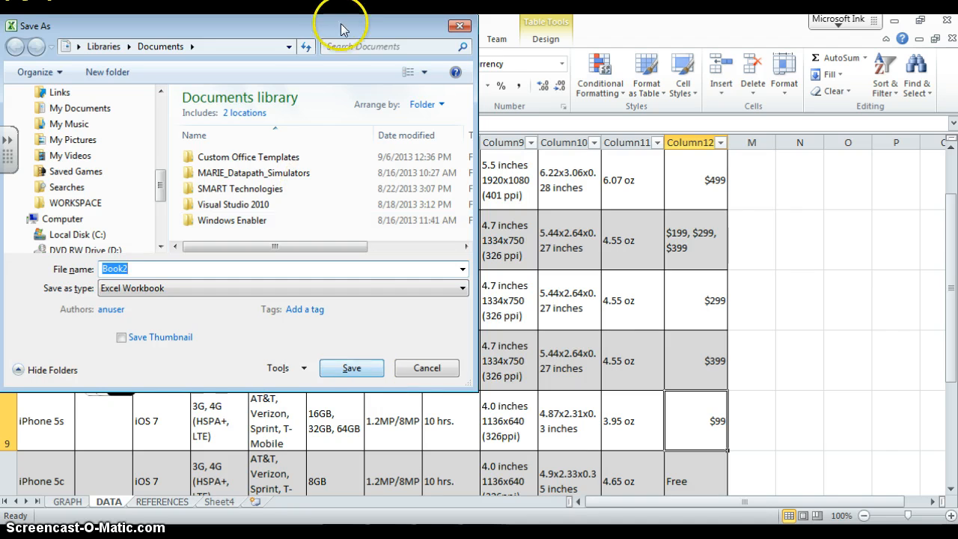
pyautogui.moveTo(343, 22); pyautogui.dragTo(633, 151)
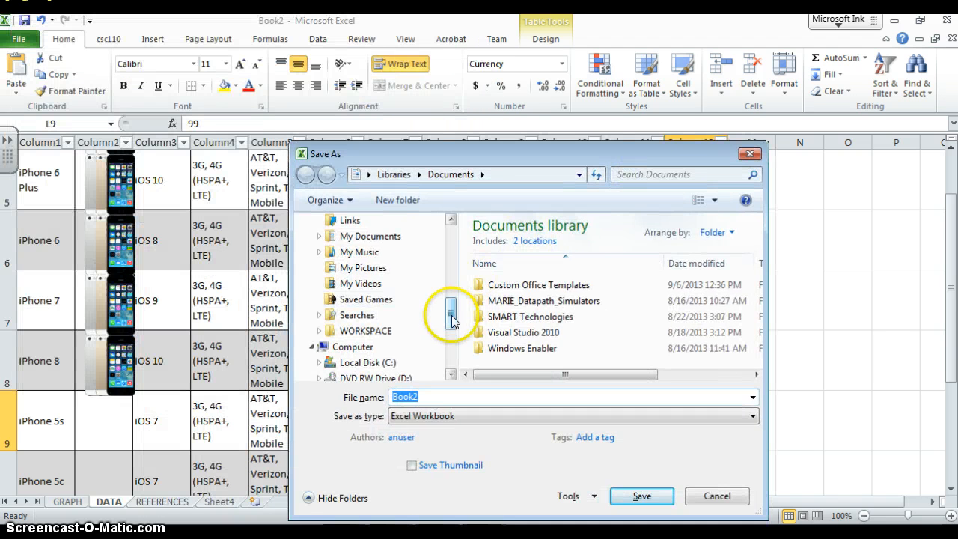
pyautogui.moveTo(450, 318); pyautogui.dragTo(454, 342)
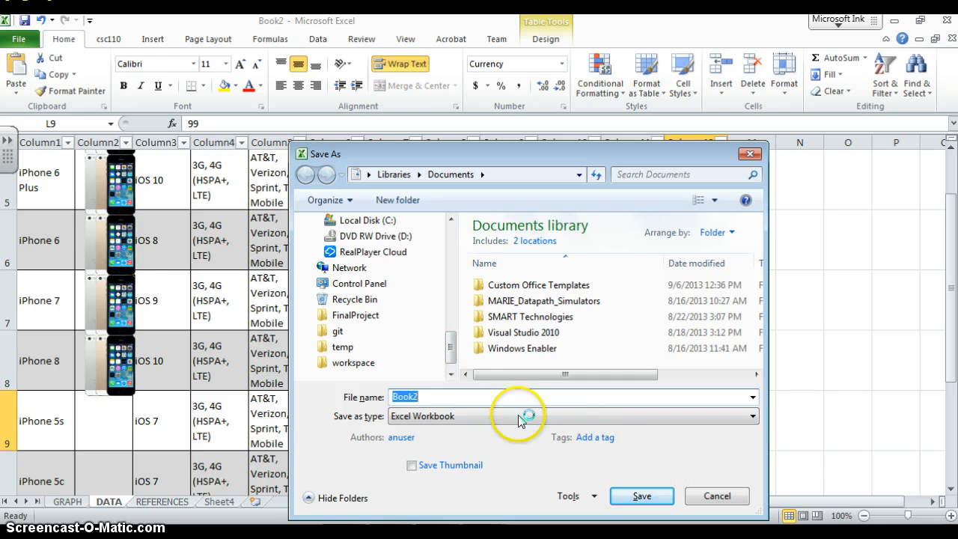
pyautogui.moveTo(450, 343); pyautogui.dragTo(451, 233)
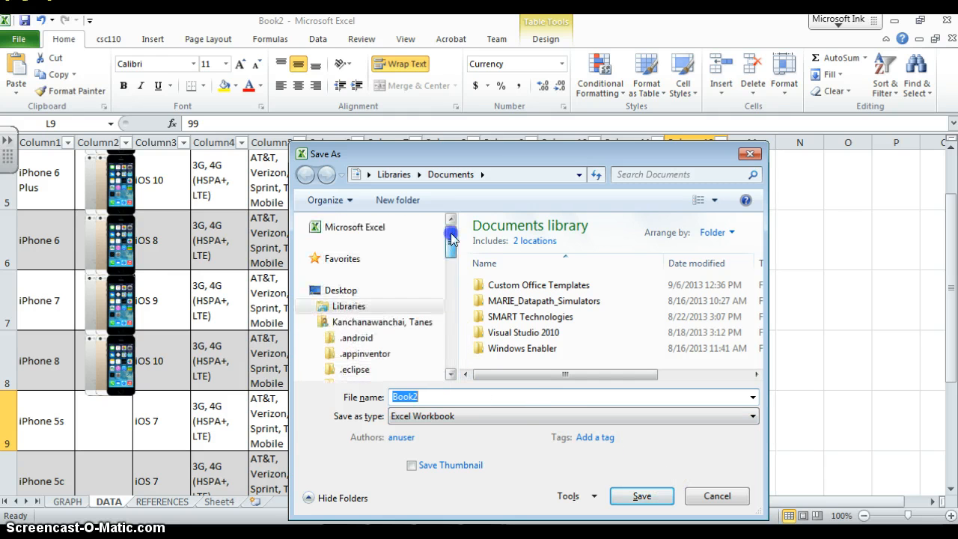
pyautogui.click(355, 291)
# Name the workbook smartphoneReview and save it as an Excel Workbook
pyautogui.click(528, 403)
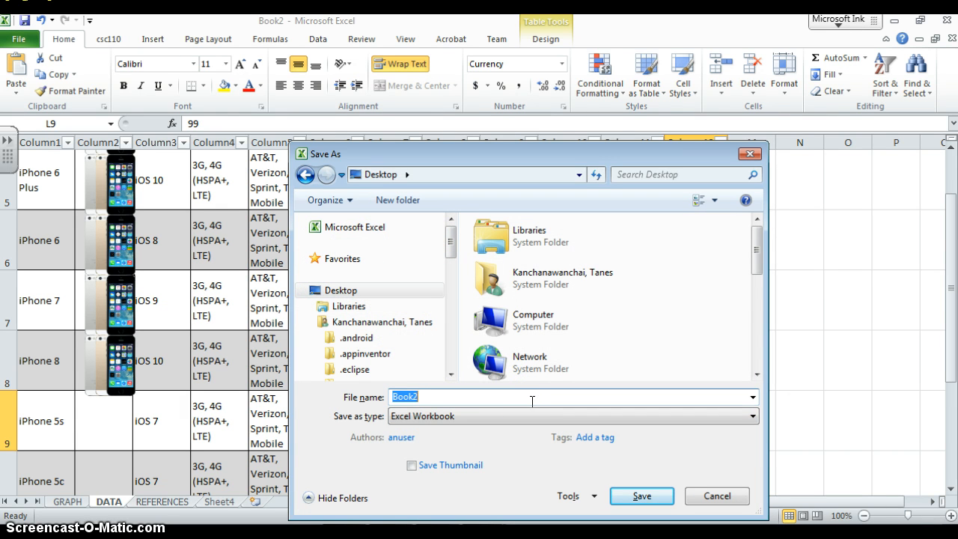
pyautogui.write('ipho')
pyautogui.press('BackSpace')
pyautogui.press('BackSpace')
pyautogui.press('BackSpace')
pyautogui.press('BackSpace')
pyautogui.write('smart')
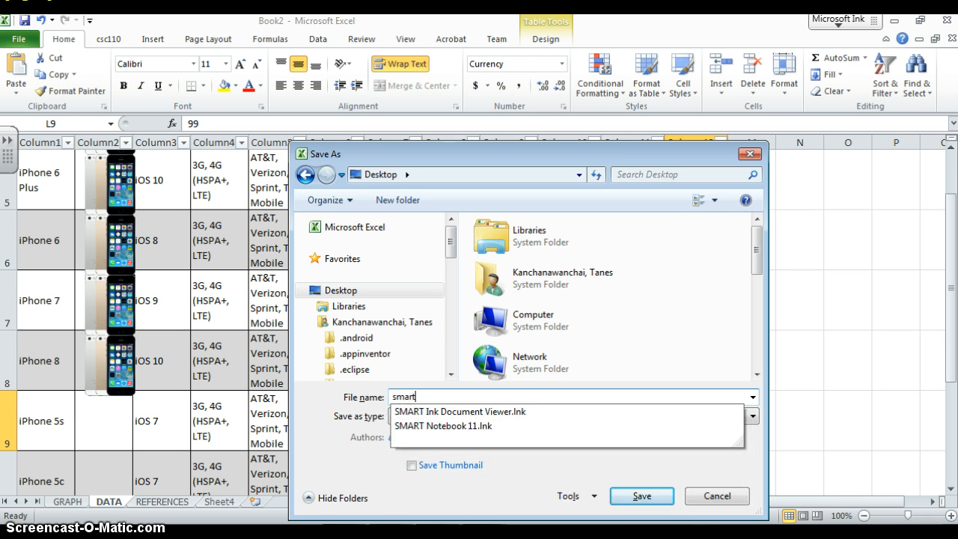
pyautogui.write('phone')
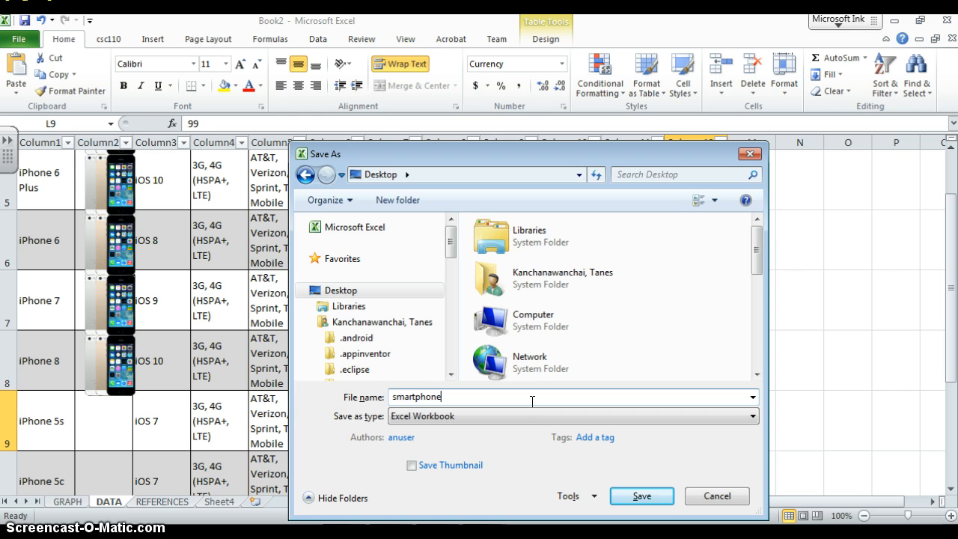
pyautogui.write('Review')
pyautogui.press('Return')
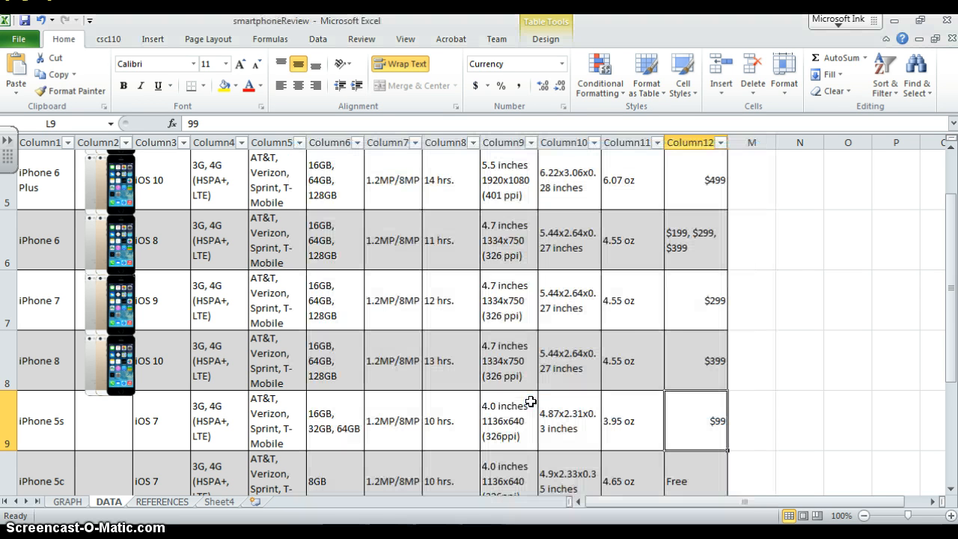
# Reduce the price list in L6 of the iPhone 6 row to the single price $199
pyautogui.doubleClick(706, 252)
pyautogui.moveTo(706, 252); pyautogui.dragTo(694, 230)
pyautogui.press('BackSpace')
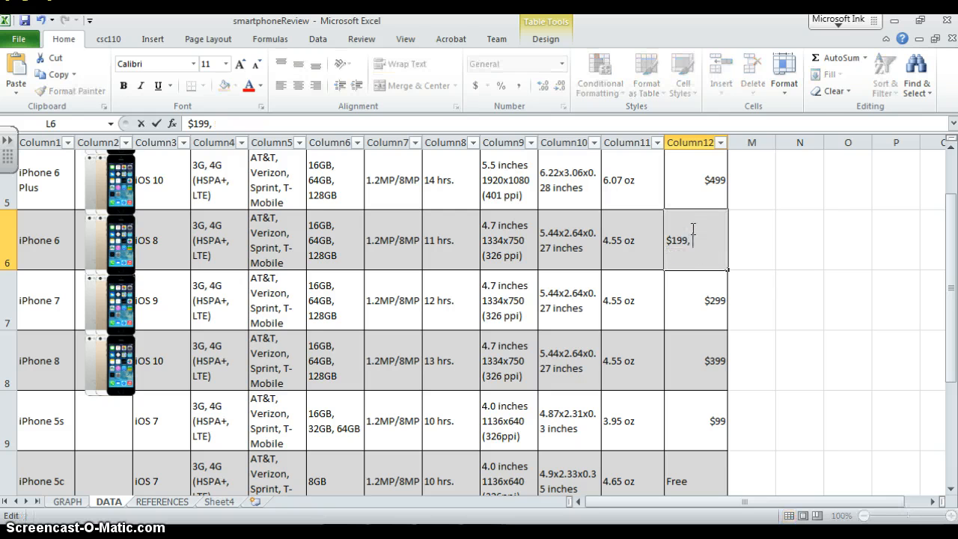
pyautogui.click(746, 261)
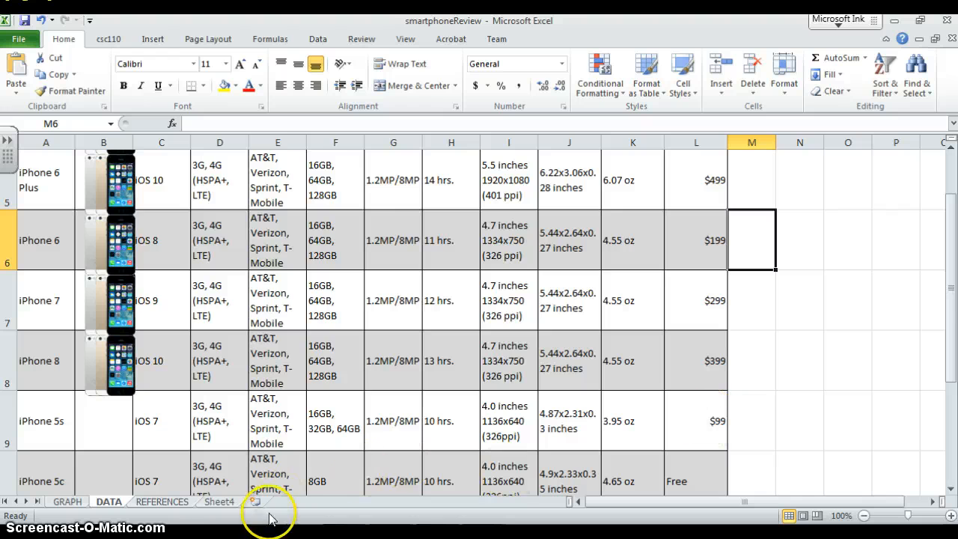
# Review the filled series on Sheet4 and the REFERENCES sheet, and return to the DATA sheet
pyautogui.click(219, 502)
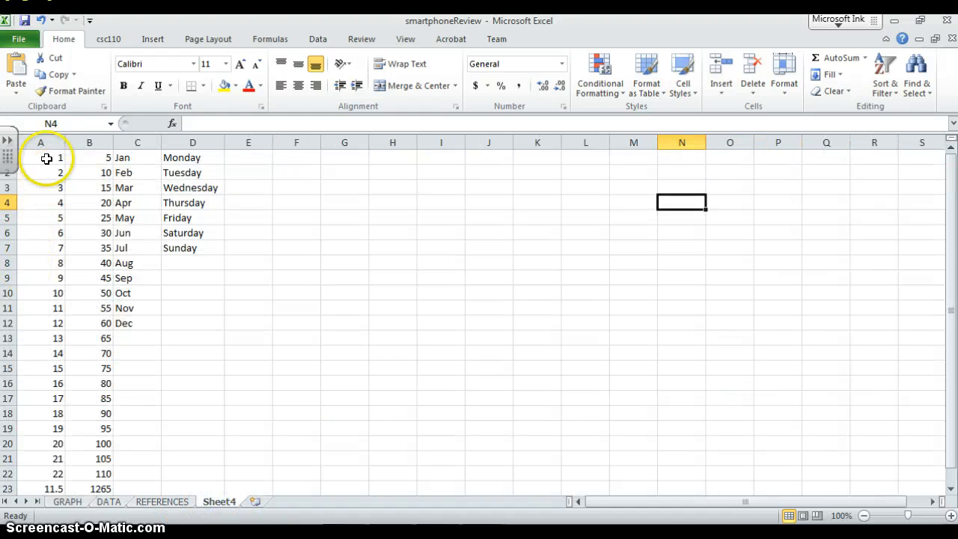
pyautogui.moveTo(43, 158); pyautogui.dragTo(54, 181)
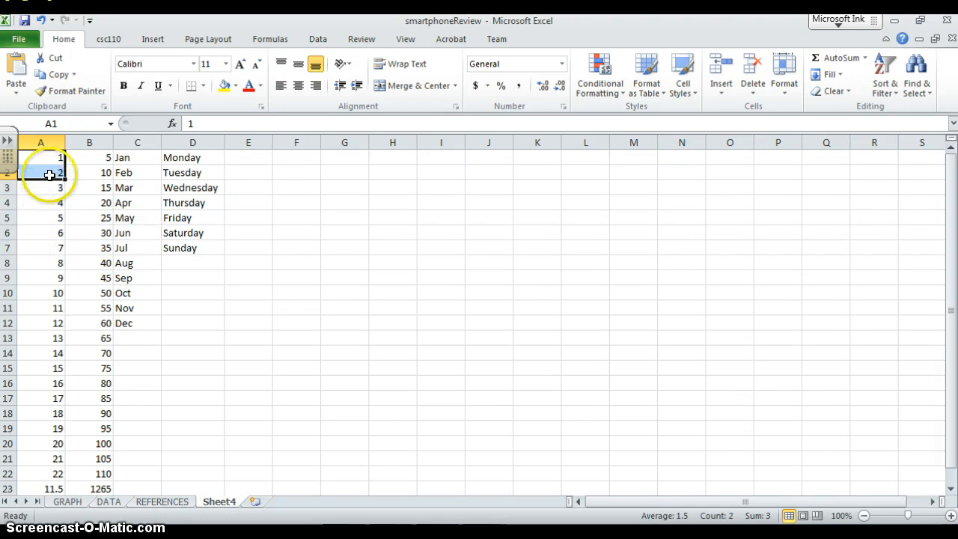
pyautogui.click(174, 503)
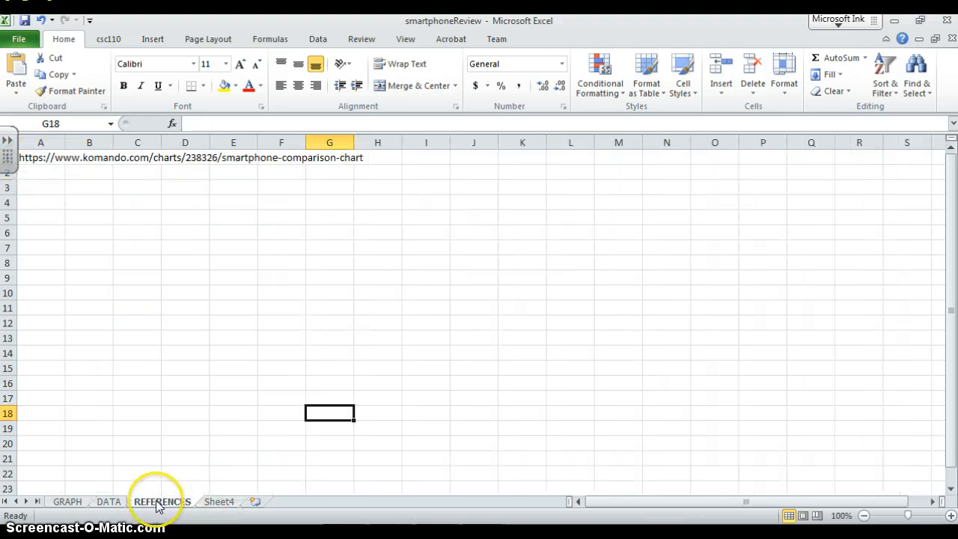
pyautogui.click(108, 502)
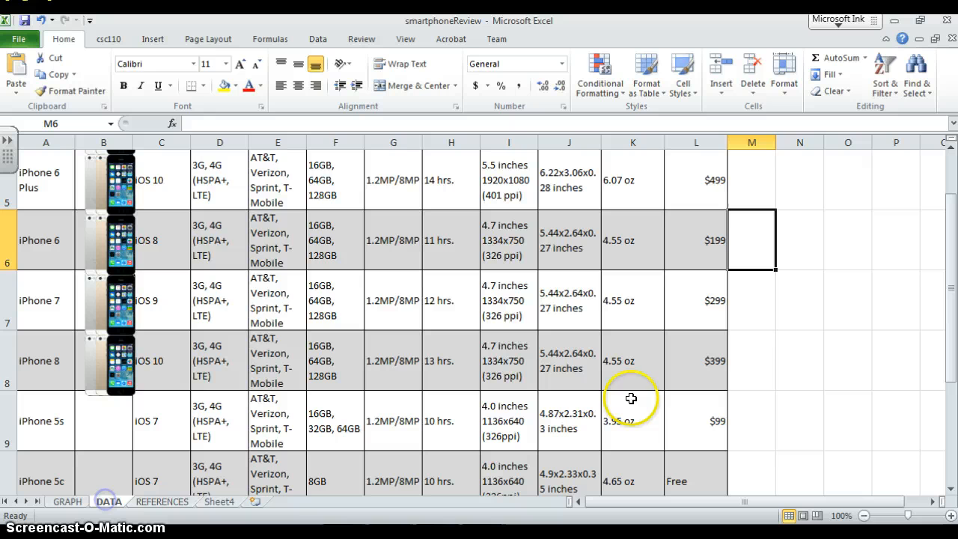
pyautogui.click(784, 348)
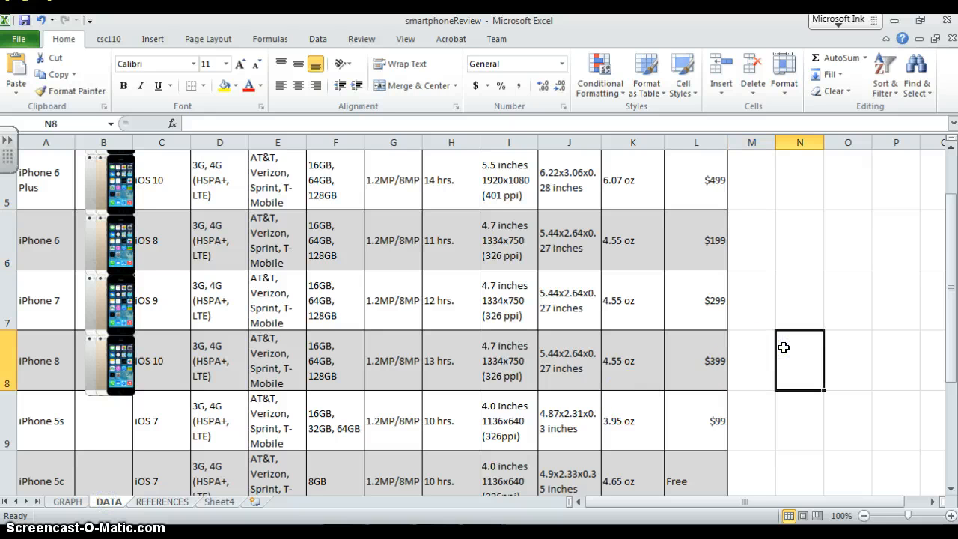
# Fill the first iPhone 6 Plus battery life from H3 down through H5
pyautogui.scroll(1, 784, 347)
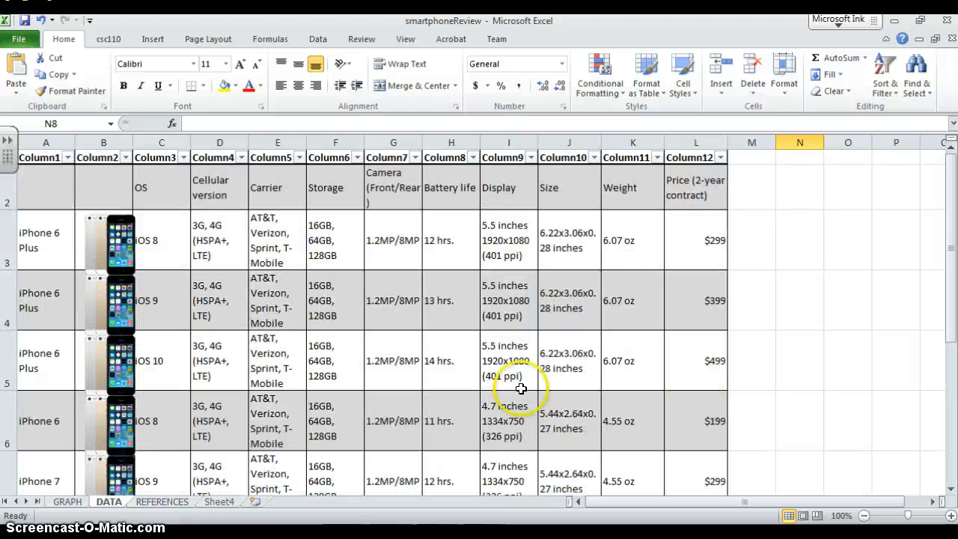
pyautogui.doubleClick(434, 301)
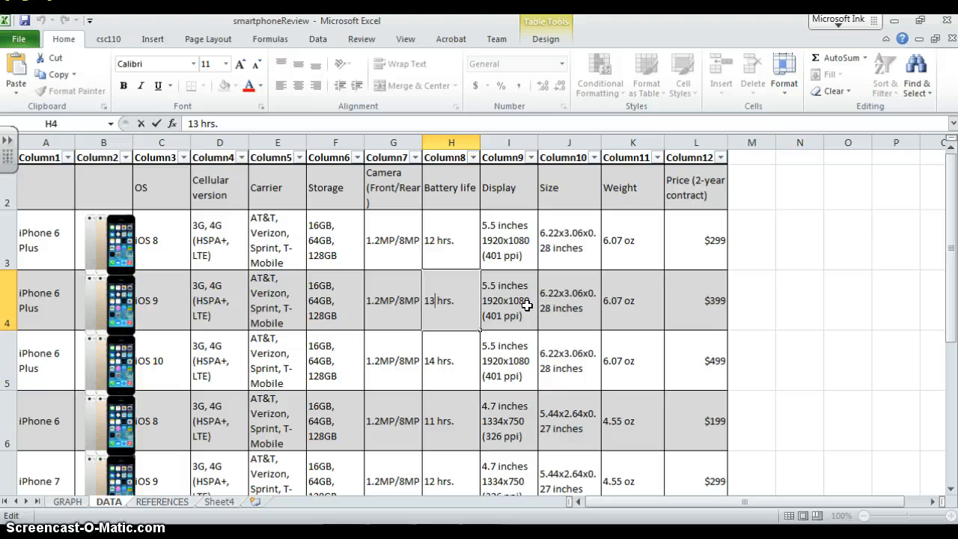
pyautogui.click(441, 239)
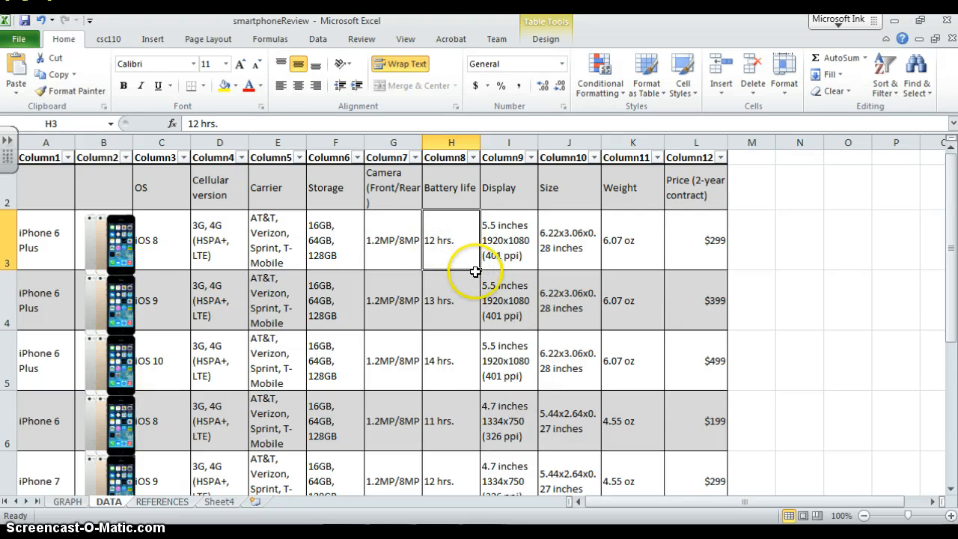
pyautogui.moveTo(480, 271); pyautogui.dragTo(460, 364)
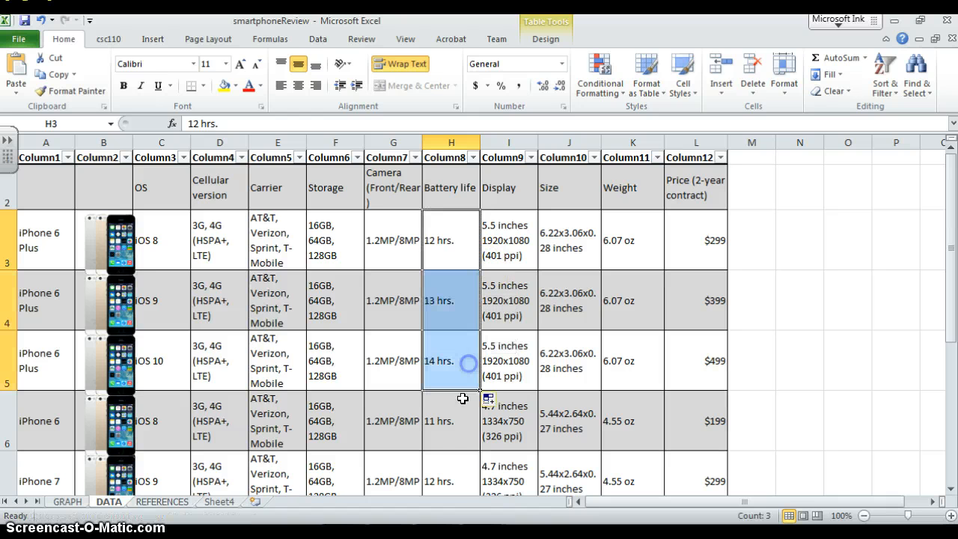
pyautogui.click(441, 219)
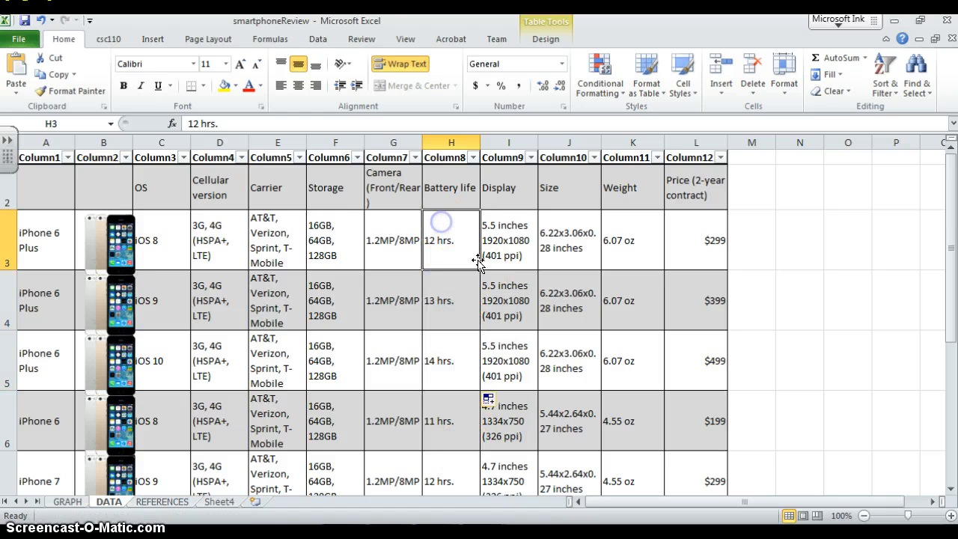
pyautogui.moveTo(481, 269); pyautogui.dragTo(483, 378)
# Set the battery life of the second iPhone 6 Plus row in H4 to 12 hrs
pyautogui.click(436, 288)
pyautogui.doubleClick(436, 299)
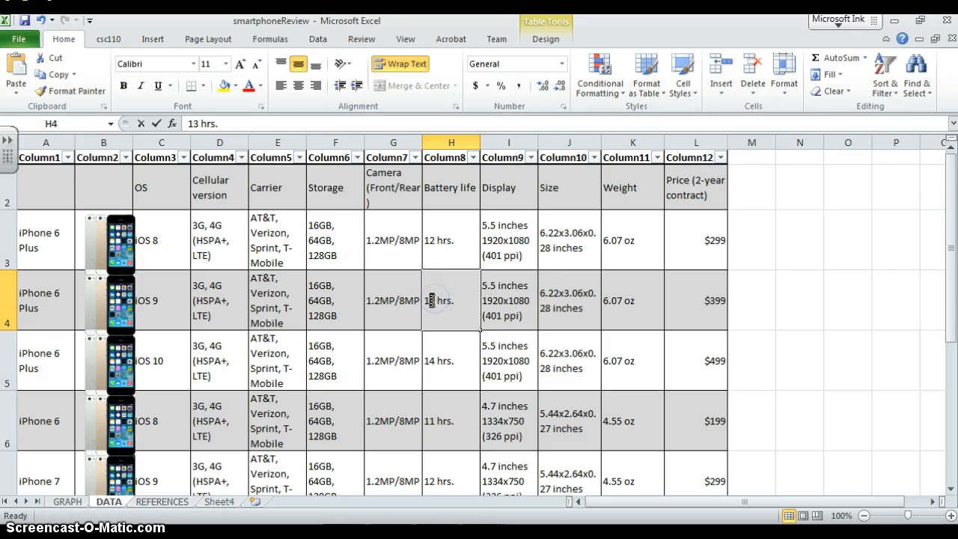
pyautogui.doubleClick(432, 300)
pyautogui.moveTo(432, 301); pyautogui.dragTo(453, 302)
pyautogui.write('2')
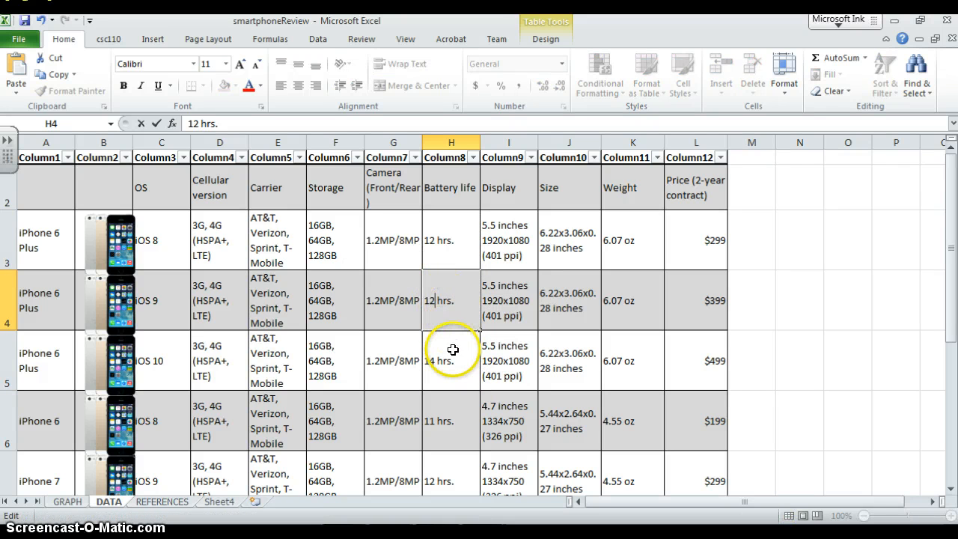
# Set the battery life of the third iPhone 6 Plus row in H5 to 12 hrs
pyautogui.click(447, 356)
pyautogui.doubleClick(431, 363)
pyautogui.moveTo(431, 362); pyautogui.dragTo(436, 362)
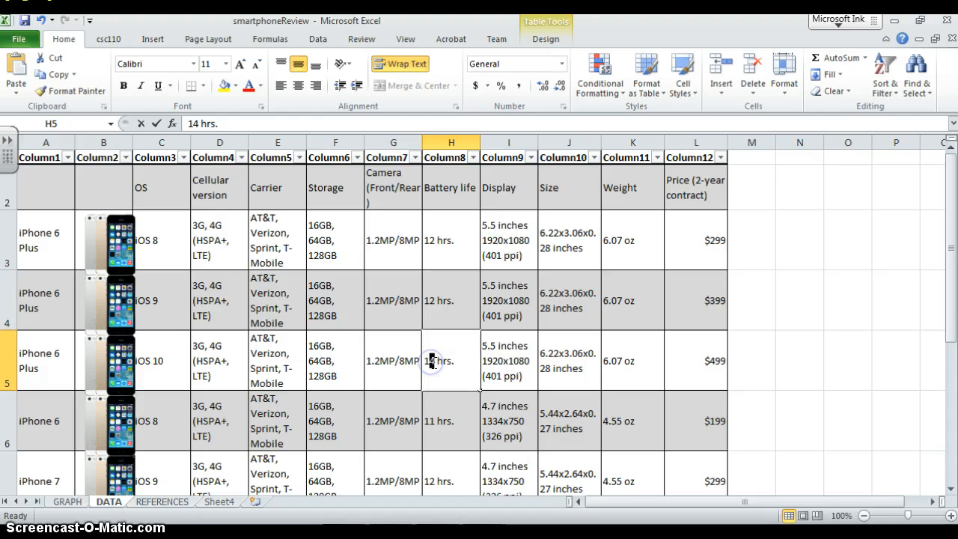
pyautogui.write('2')
pyautogui.click(441, 420)
# Set the battery life in H8 and H7 to 11 hrs., matching the iPhone 6 row
pyautogui.scroll(-2, 440, 419)
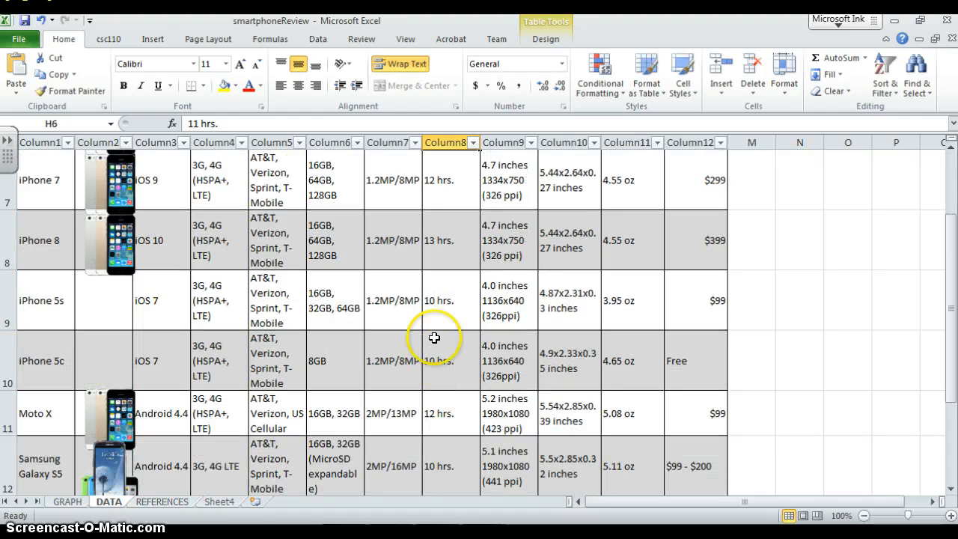
pyautogui.scroll(1, 435, 337)
pyautogui.click(434, 360)
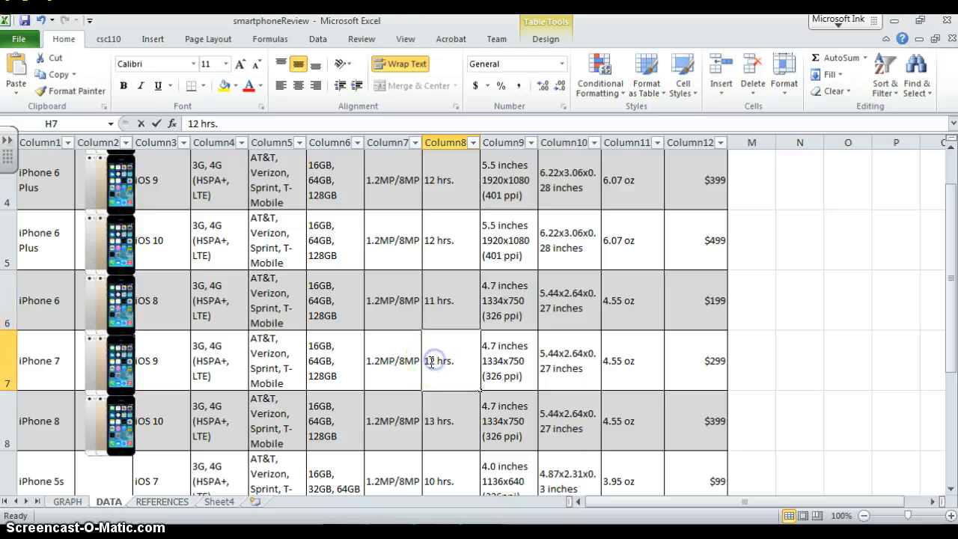
pyautogui.doubleClick(434, 366)
pyautogui.click(435, 419)
pyautogui.doubleClick(435, 419)
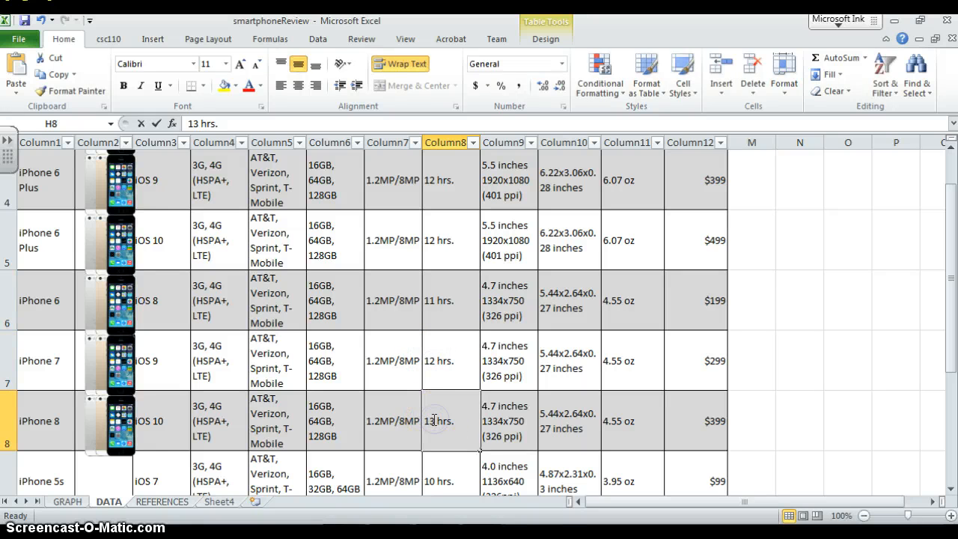
pyautogui.moveTo(430, 421); pyautogui.dragTo(435, 423)
pyautogui.write('2')
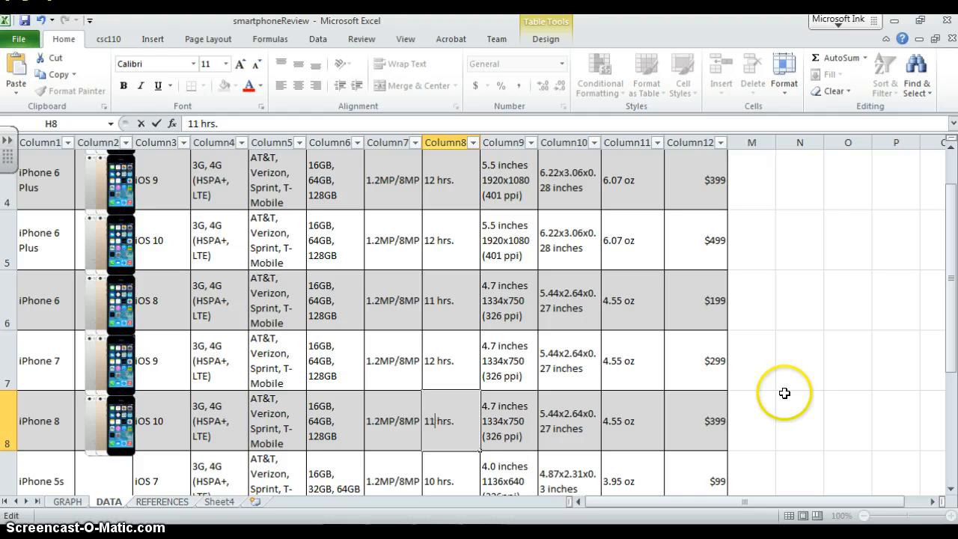
pyautogui.click(432, 361)
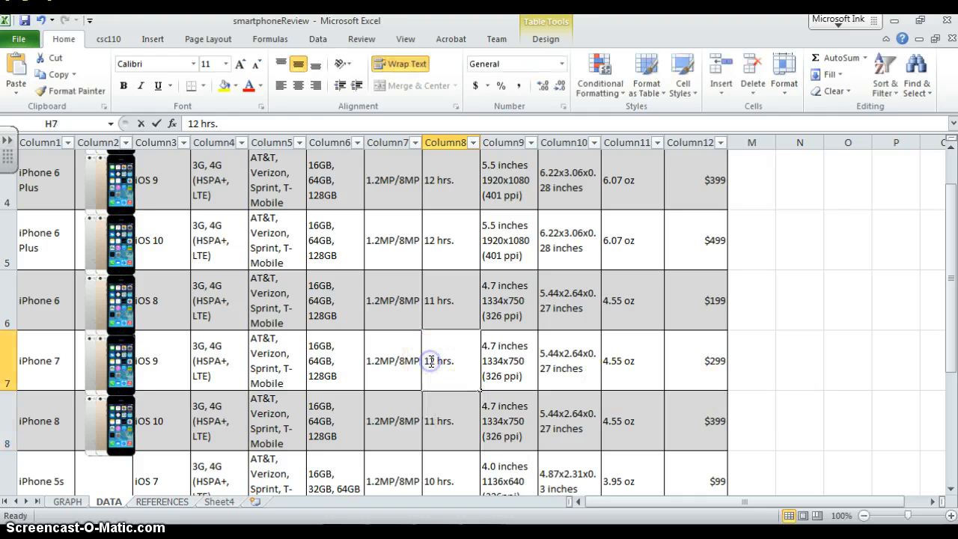
pyautogui.click(898, 370)
# Correct the phone name in A7 to iPhone 6
pyautogui.scroll(1, 30, 299)
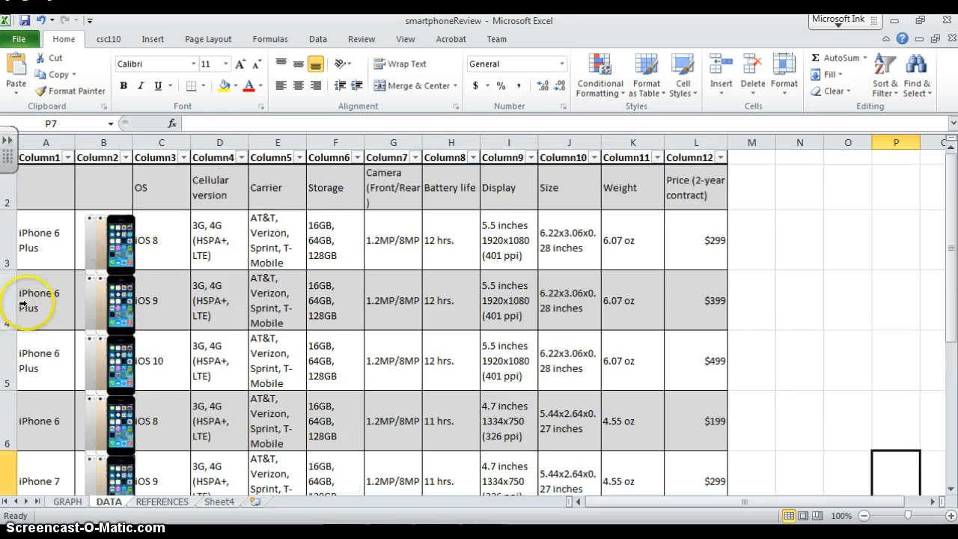
pyautogui.click(47, 425)
pyautogui.scroll(-3, 46, 425)
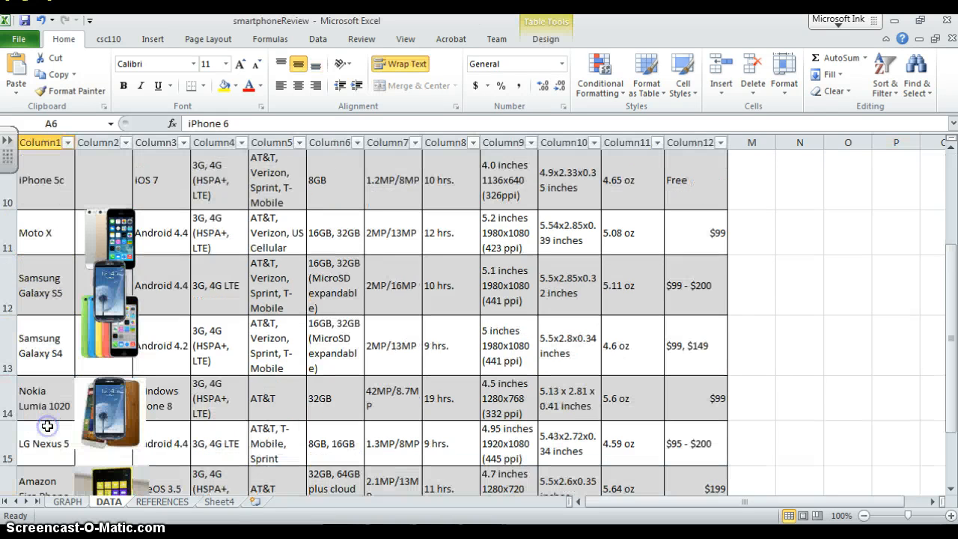
pyautogui.scroll(2, 50, 364)
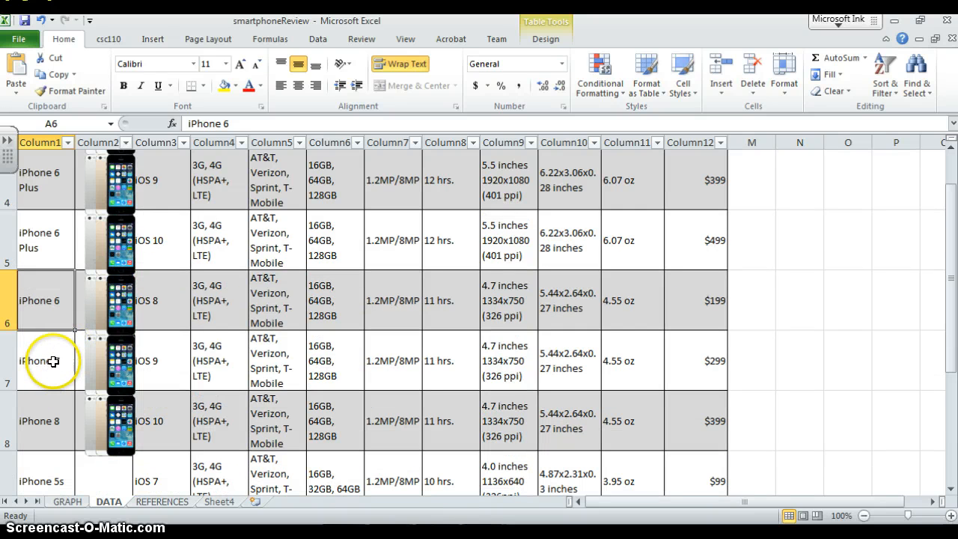
pyautogui.doubleClick(54, 362)
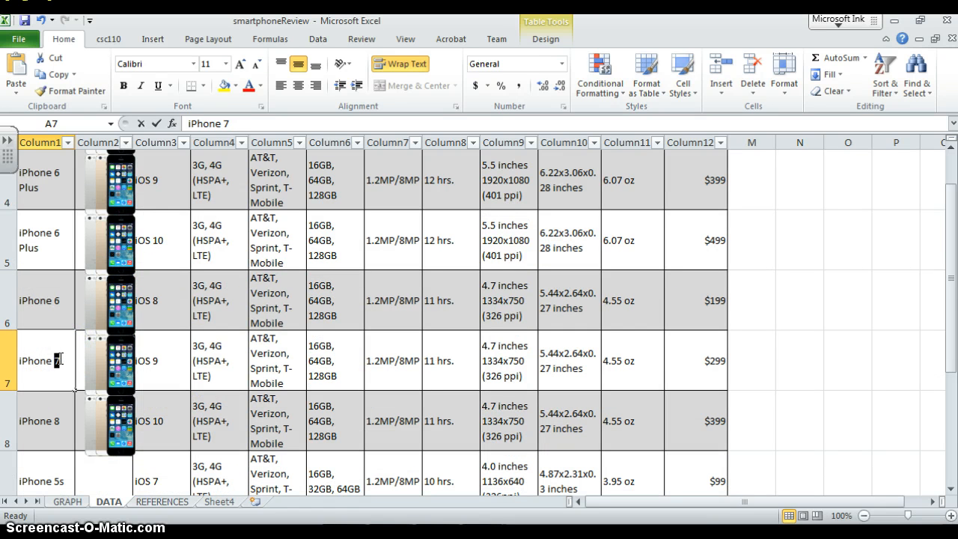
pyautogui.scroll(1, 59, 360)
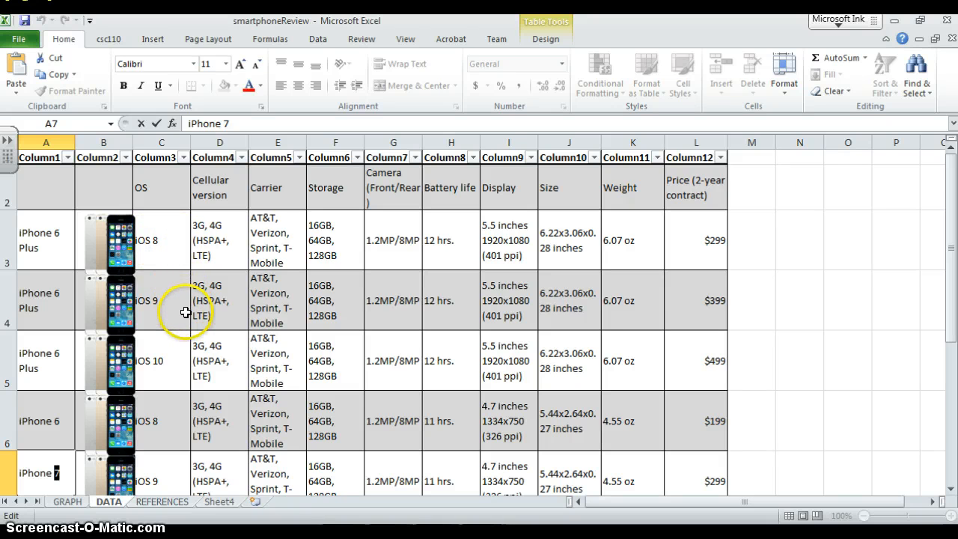
pyautogui.scroll(-1, 185, 312)
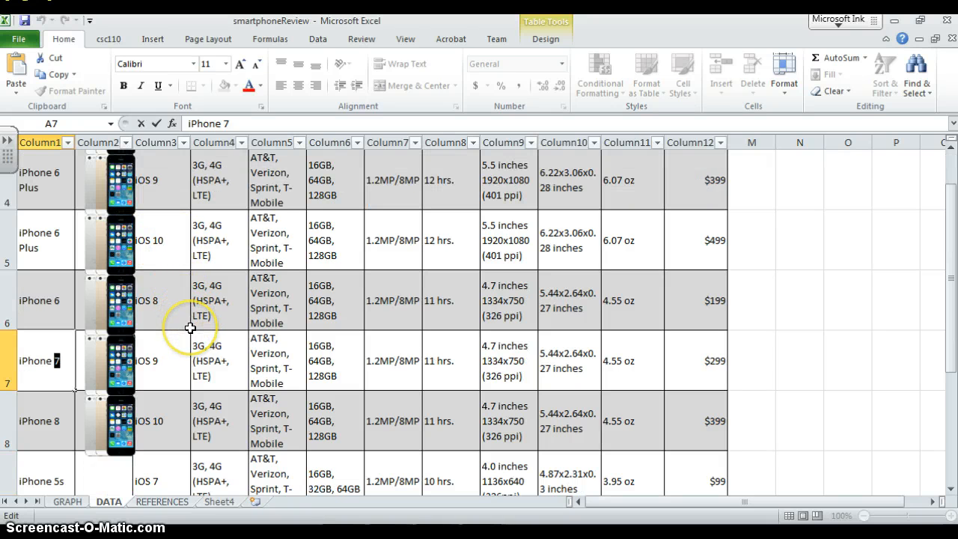
pyautogui.write('6')
pyautogui.scroll(-1, 172, 351)
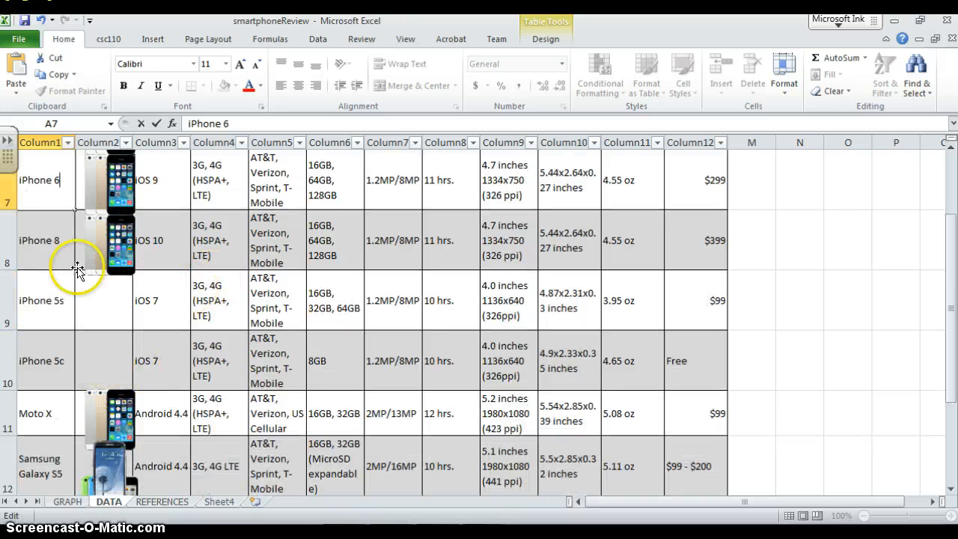
# Correct the phone name in A8 to iPhone 6
pyautogui.click(57, 241)
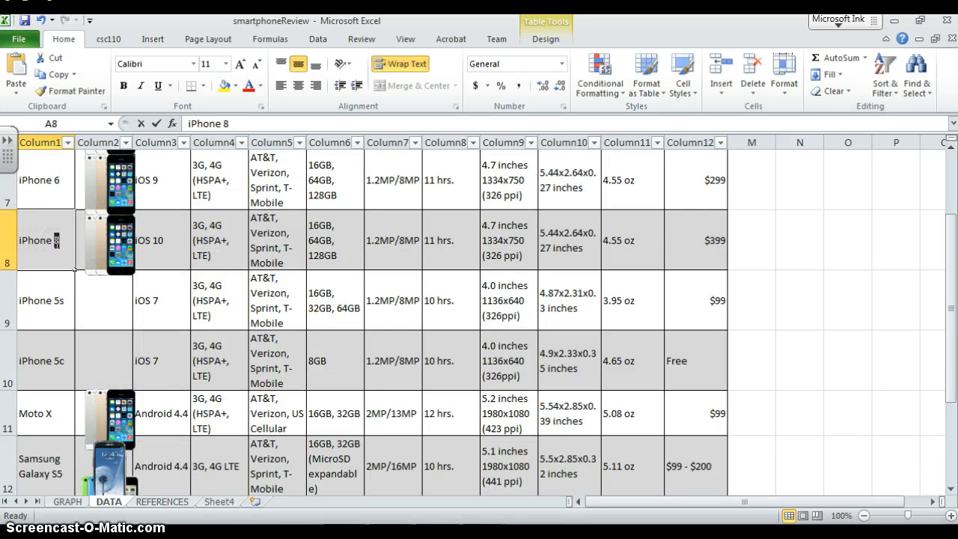
pyautogui.doubleClick(56, 241)
pyautogui.write('6')
# Set the OS of the second and third iPhone 6 Plus rows, C4 and C5, to iOS 8
pyautogui.scroll(3, 120, 319)
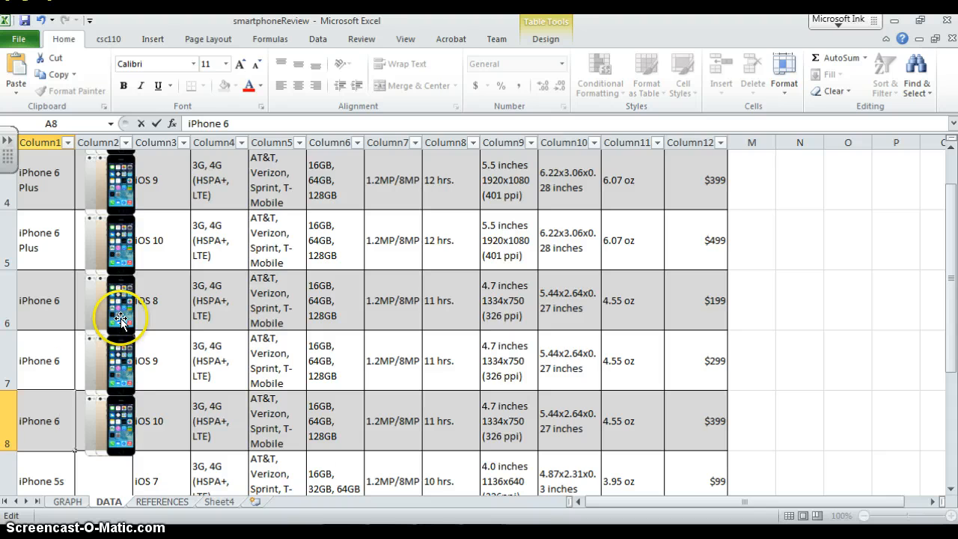
pyautogui.scroll(3, 121, 318)
pyautogui.scroll(-3, 100, 322)
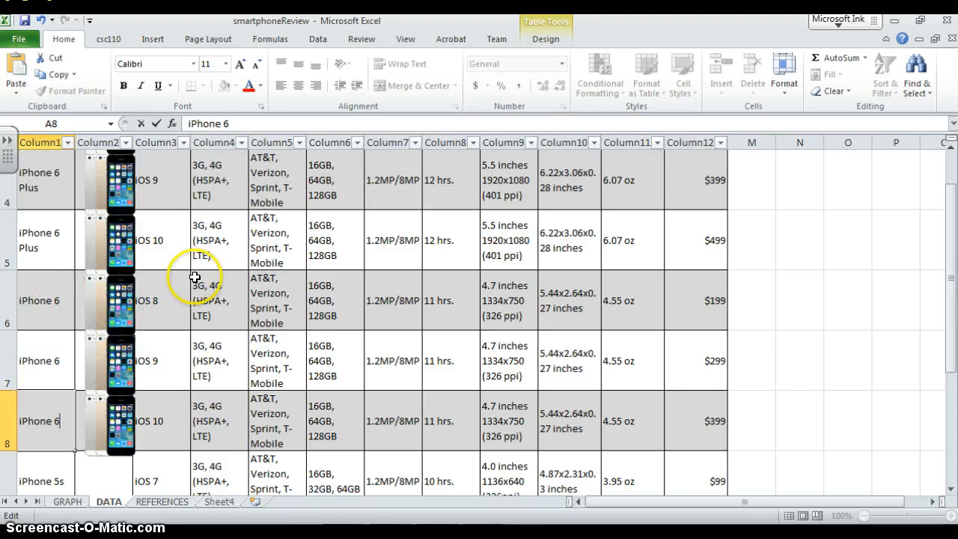
pyautogui.scroll(1, 193, 277)
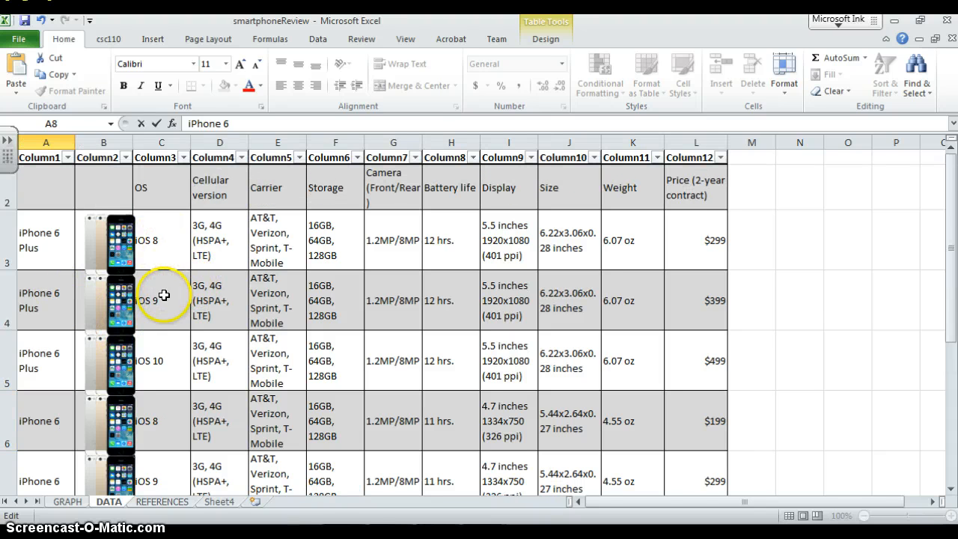
pyautogui.click(164, 296)
pyautogui.doubleClick(155, 299)
pyautogui.press('BackSpace')
pyautogui.write('8')
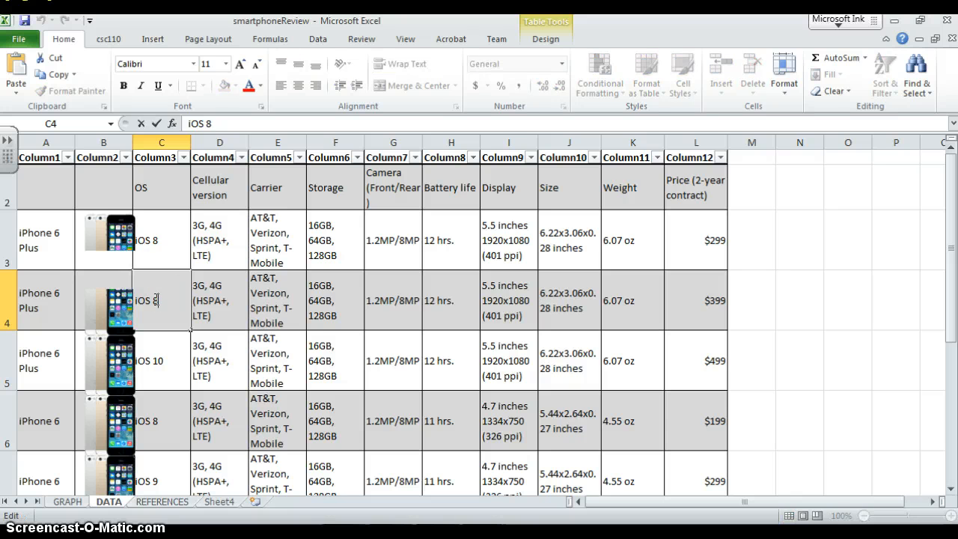
pyautogui.click(166, 359)
pyautogui.doubleClick(154, 362)
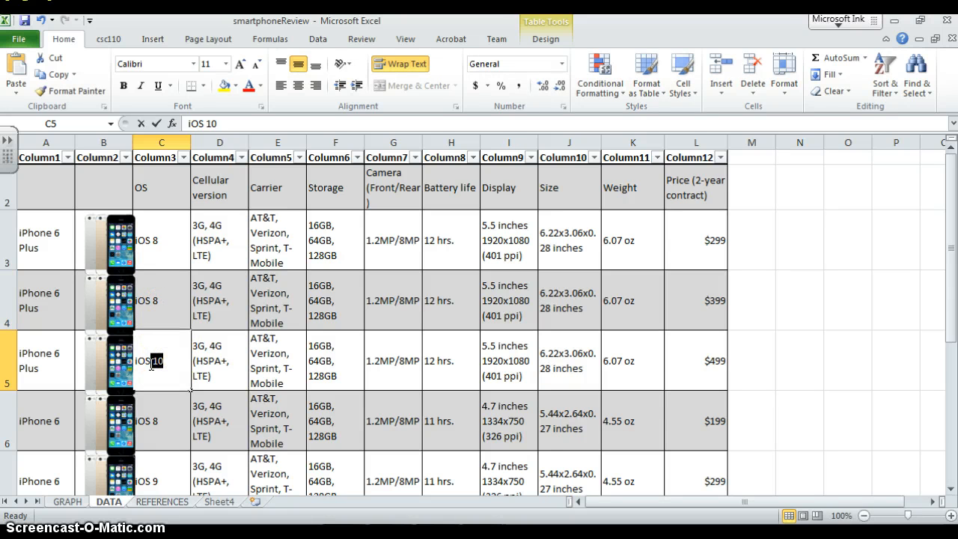
pyautogui.write('8')
# Set the OS of the iPhone 6 rows in C7 and C8 to iOS 8 and save the workbook
pyautogui.scroll(-1, 153, 364)
pyautogui.click(157, 360)
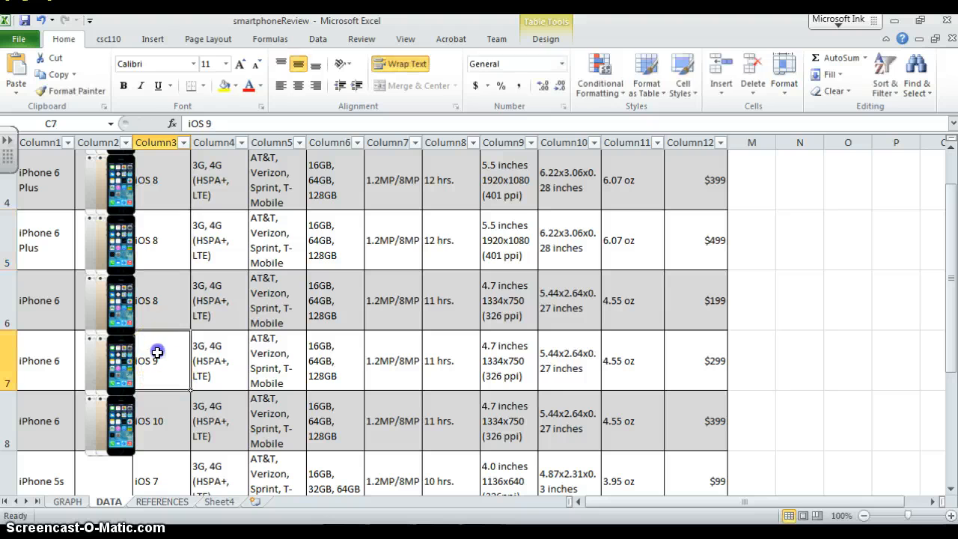
pyautogui.doubleClick(157, 360)
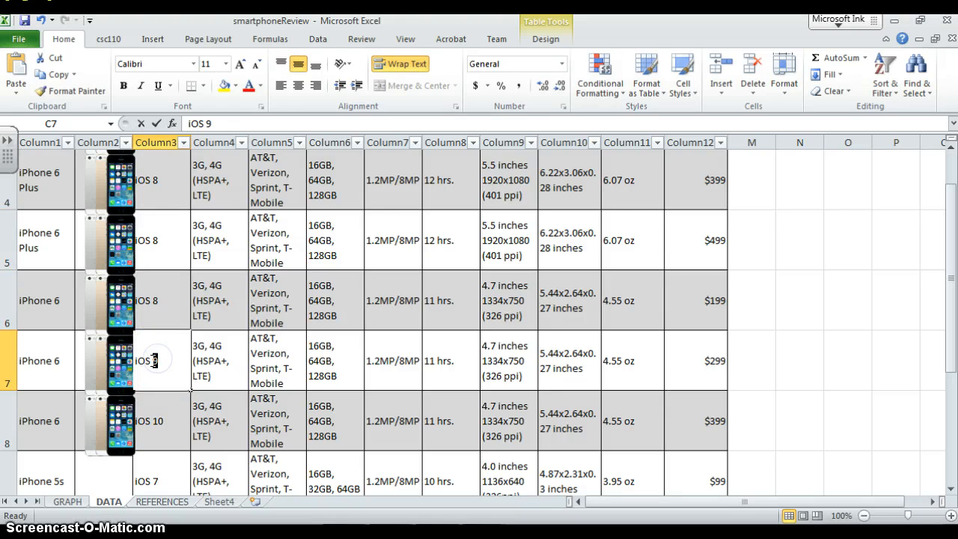
pyautogui.write('8')
pyautogui.click(164, 420)
pyautogui.write('8')
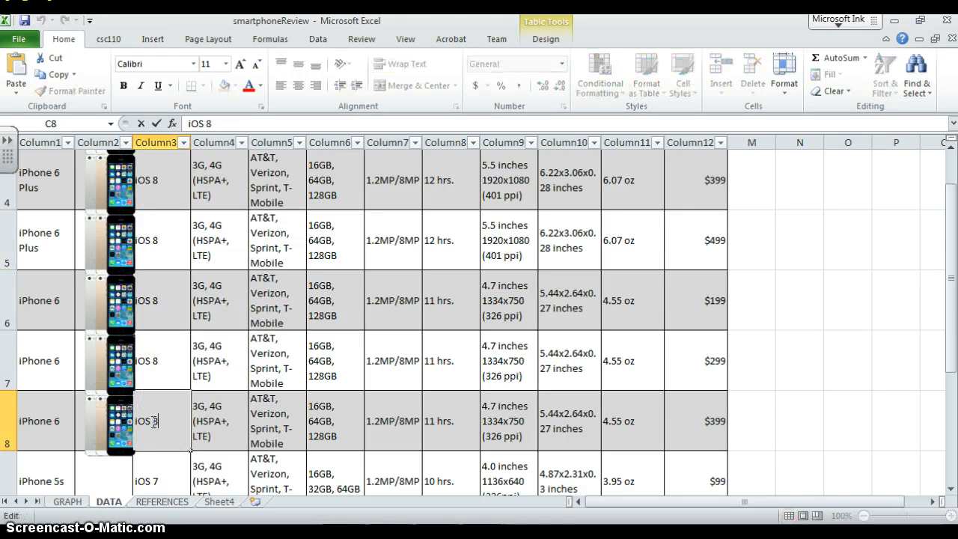
pyautogui.click(857, 412)
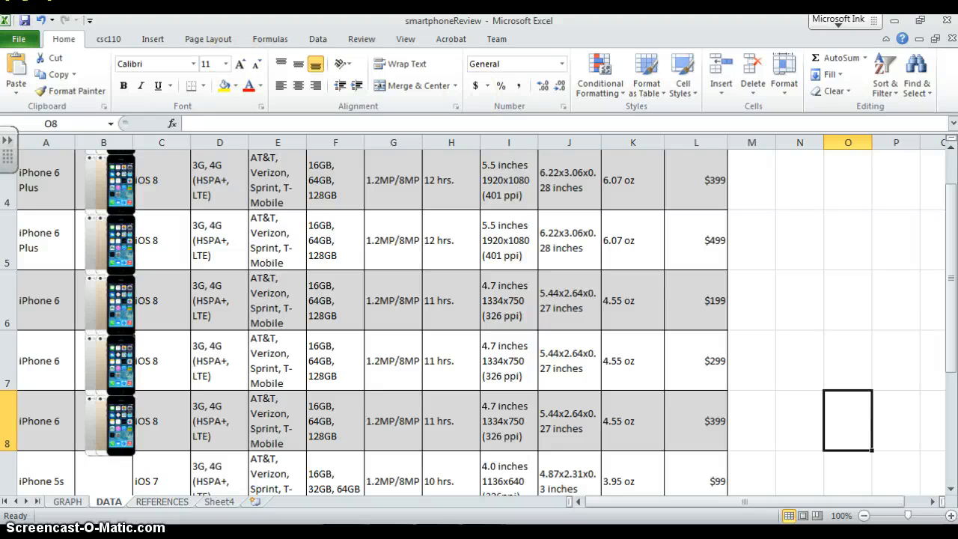
pyautogui.click(24, 20)
# Review the phone rows of the DATA table for remaining auto-fill errors and multiple prices, and check the GRAPH sheet briefly
pyautogui.scroll(1, 288, 449)
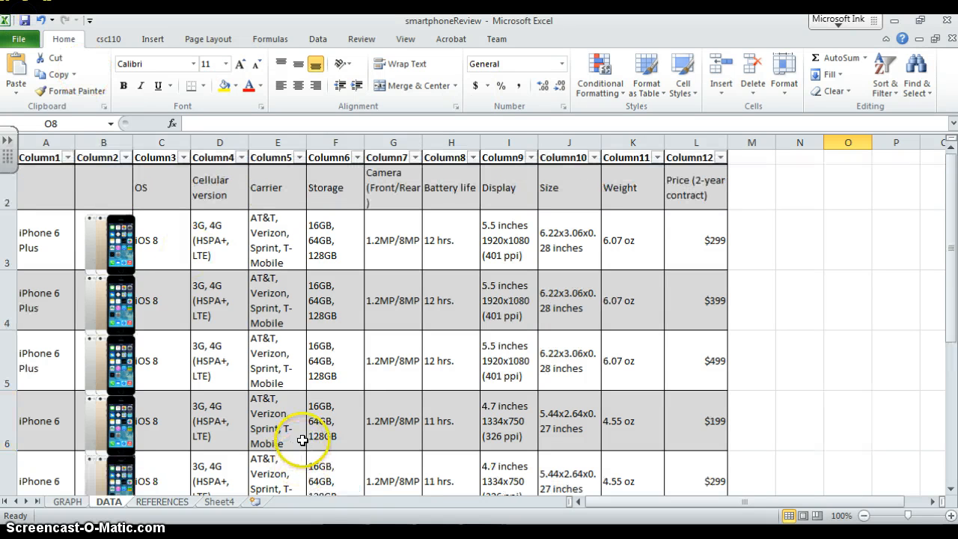
pyautogui.scroll(-3, 307, 440)
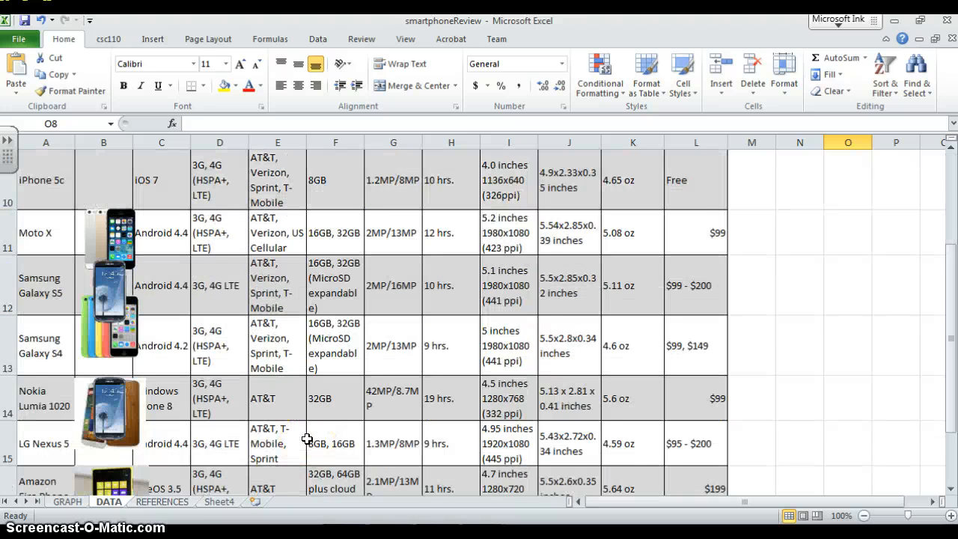
pyautogui.scroll(1, 307, 439)
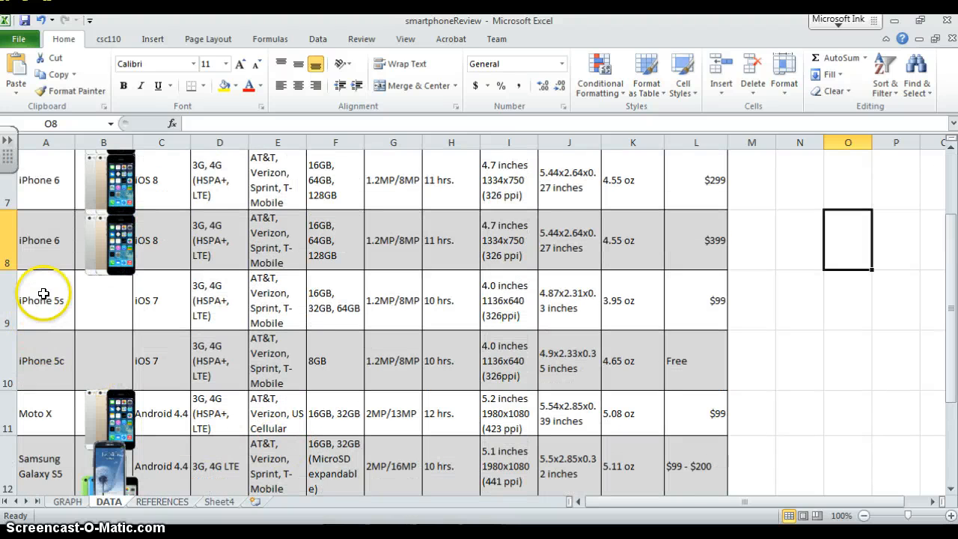
pyautogui.scroll(1, 44, 295)
pyautogui.scroll(-1, 58, 370)
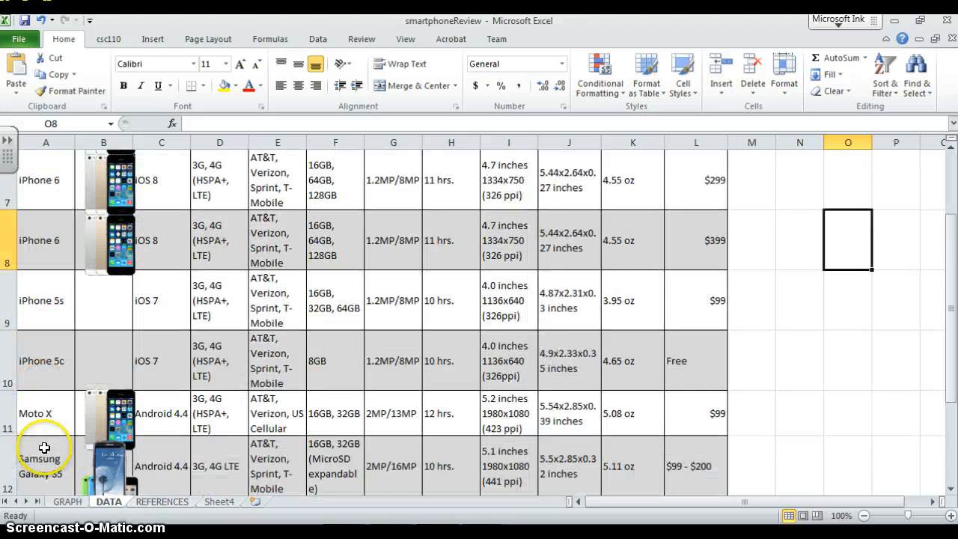
pyautogui.click(64, 303)
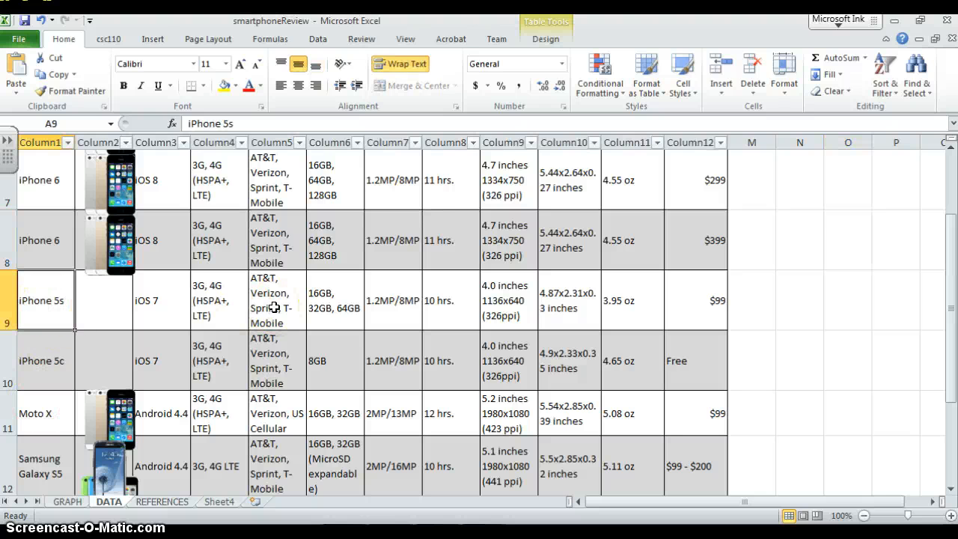
pyautogui.scroll(2, 274, 307)
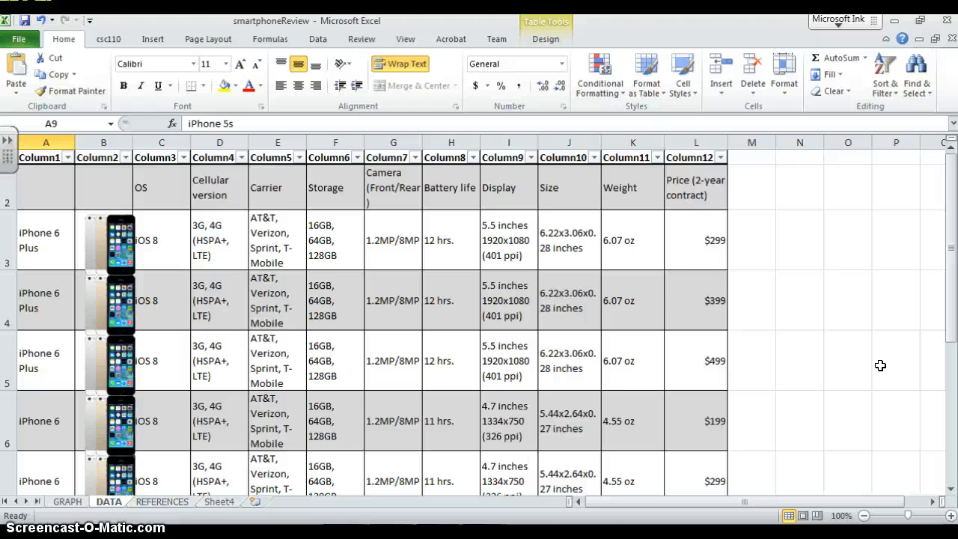
pyautogui.scroll(-5, 829, 338)
pyautogui.scroll(2, 770, 254)
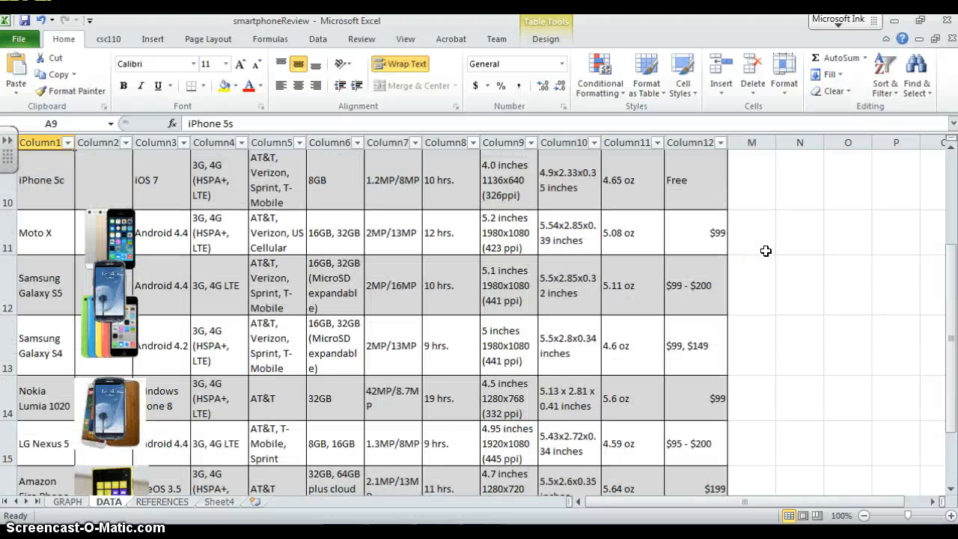
pyautogui.scroll(-1, 766, 251)
pyautogui.scroll(4, 766, 250)
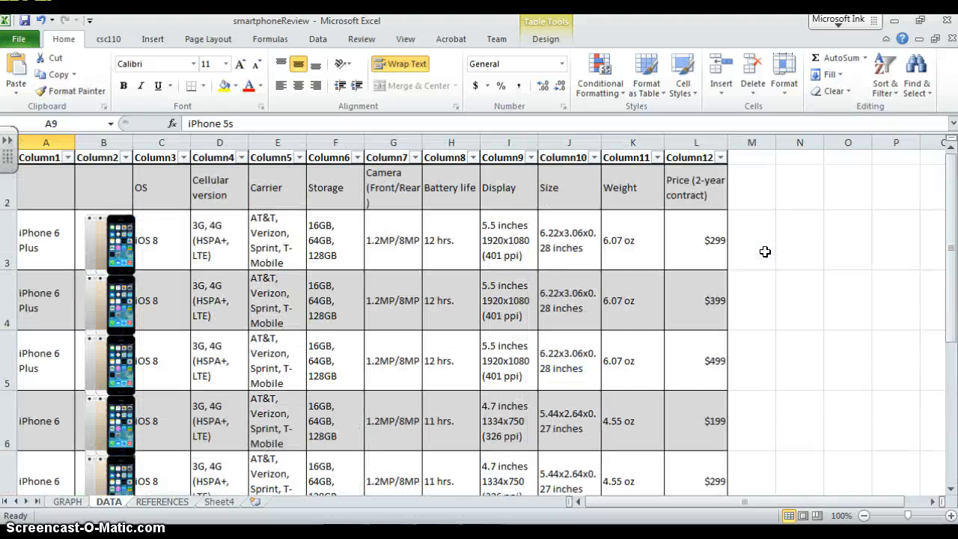
pyautogui.click(67, 502)
pyautogui.click(108, 502)
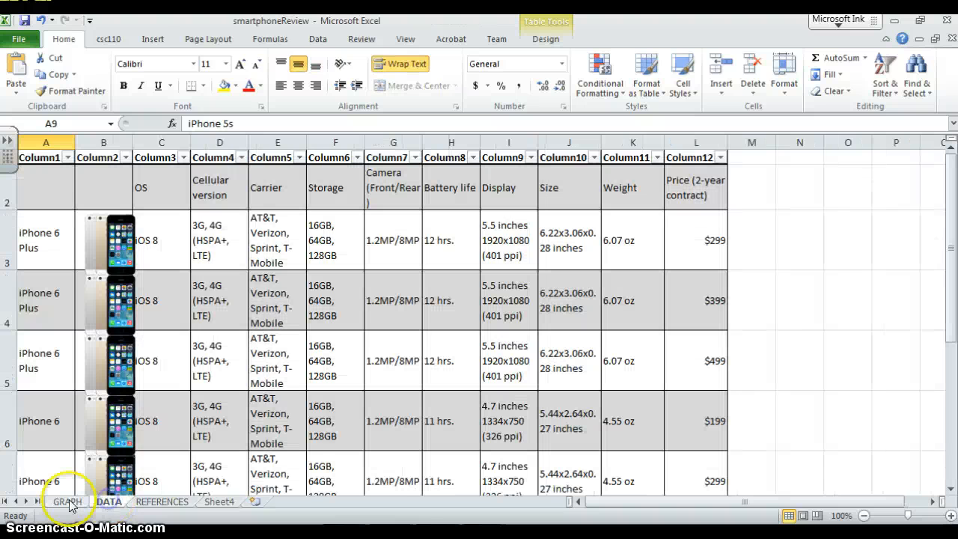